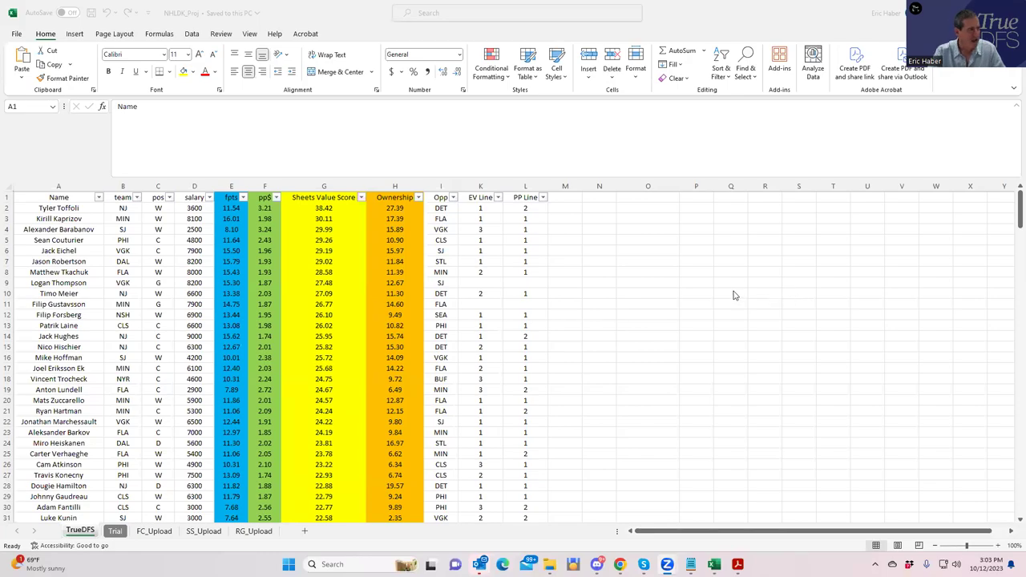
Step: Switch from the projections workbook to the SaberSim NHL build page in Chrome
{"action": "left_click", "coordinate": [297, 22]}
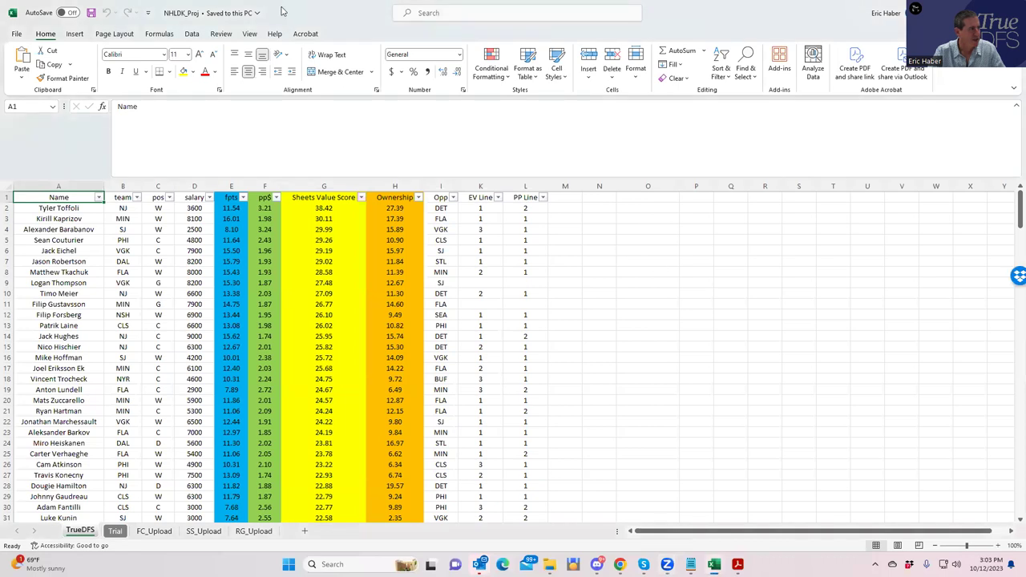
{"action": "double_click", "coordinate": [288, 13]}
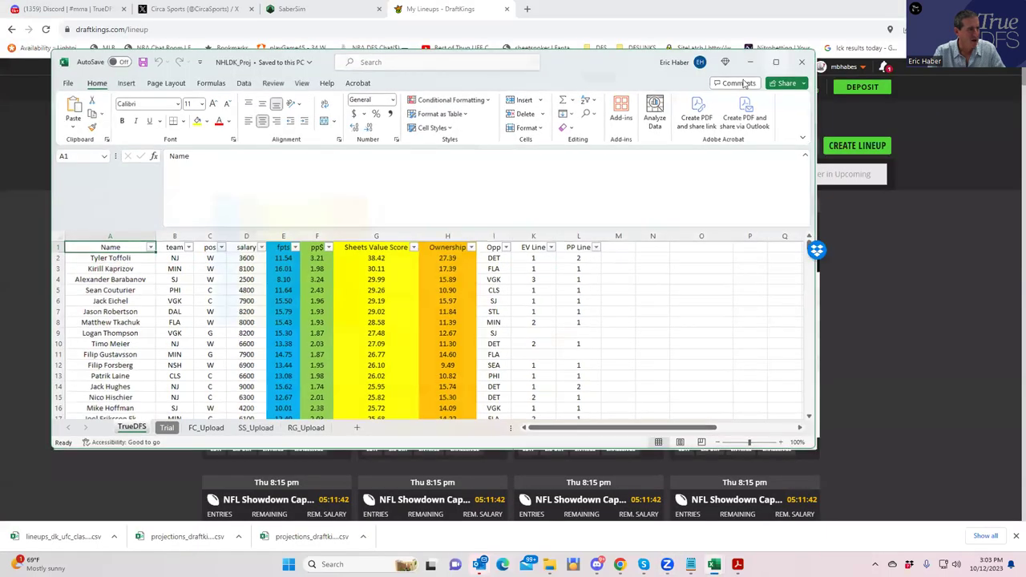
{"action": "left_click", "coordinate": [773, 64]}
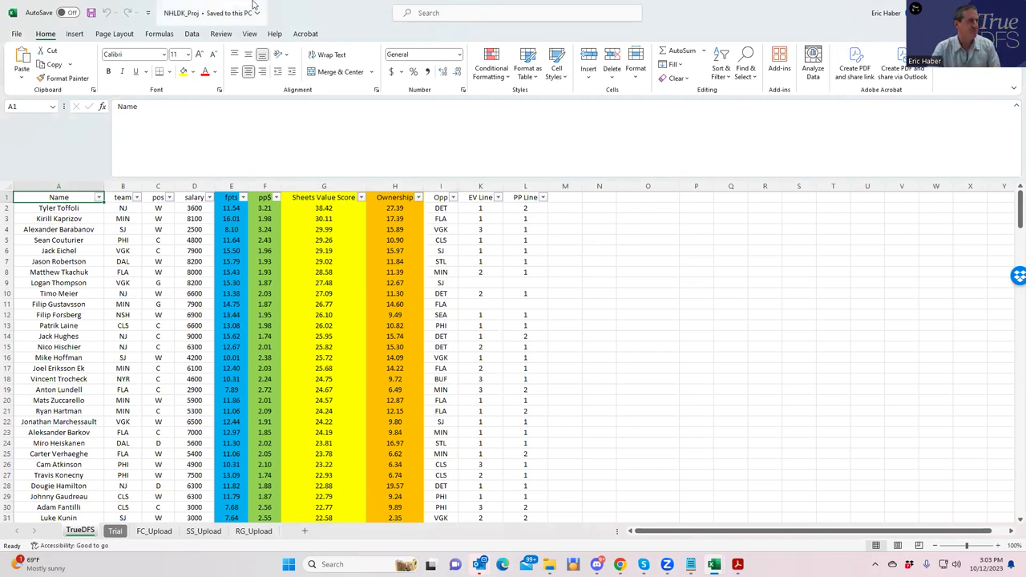
{"action": "key", "text": "alt+Tab"}
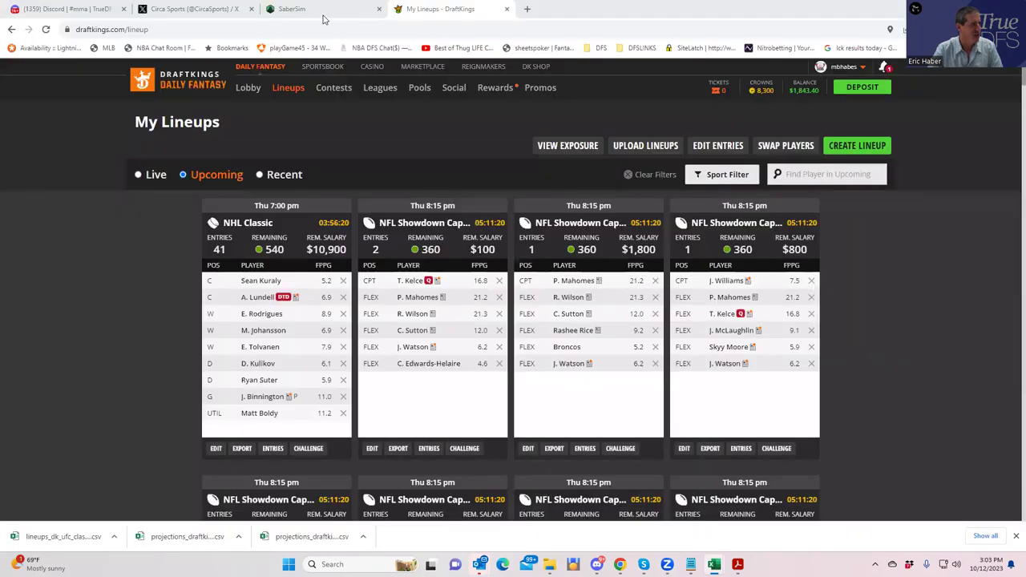
{"action": "left_click", "coordinate": [320, 12]}
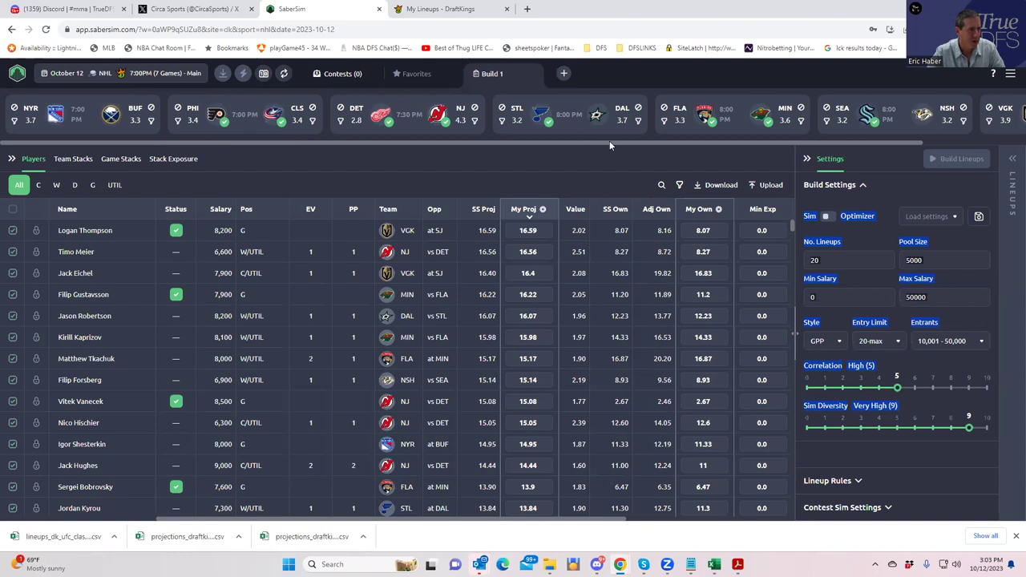
{"action": "left_click_drag", "start_coordinate": [609, 141], "coordinate": [810, 151]}
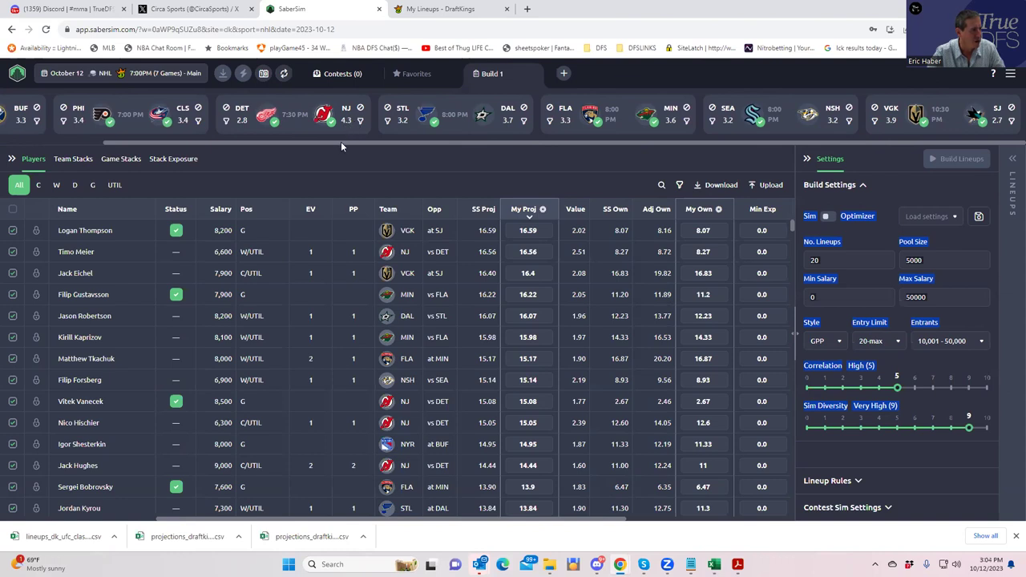
{"action": "left_click_drag", "start_coordinate": [342, 143], "coordinate": [198, 159]}
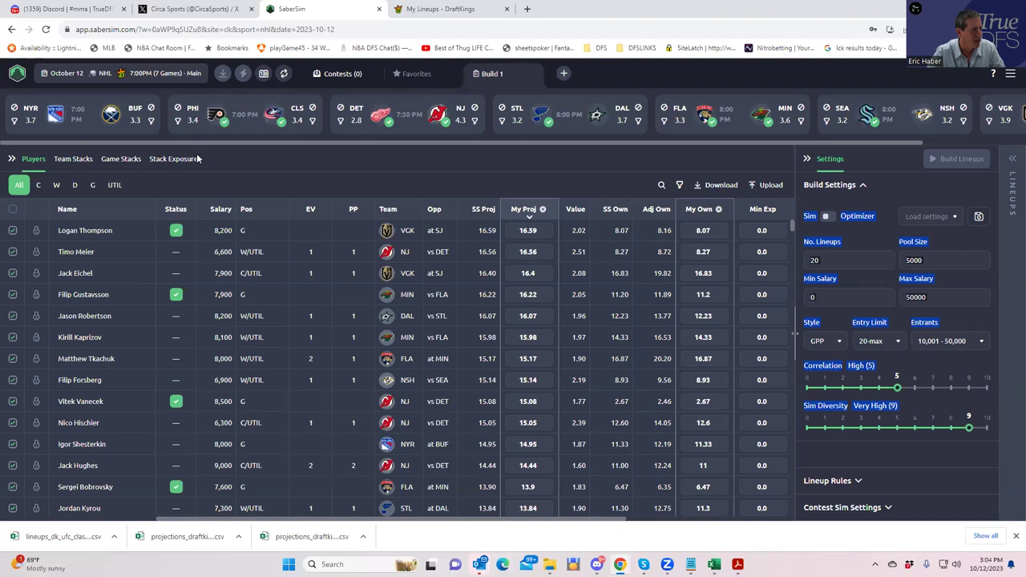
{"action": "left_click_drag", "start_coordinate": [198, 159], "coordinate": [414, 152]}
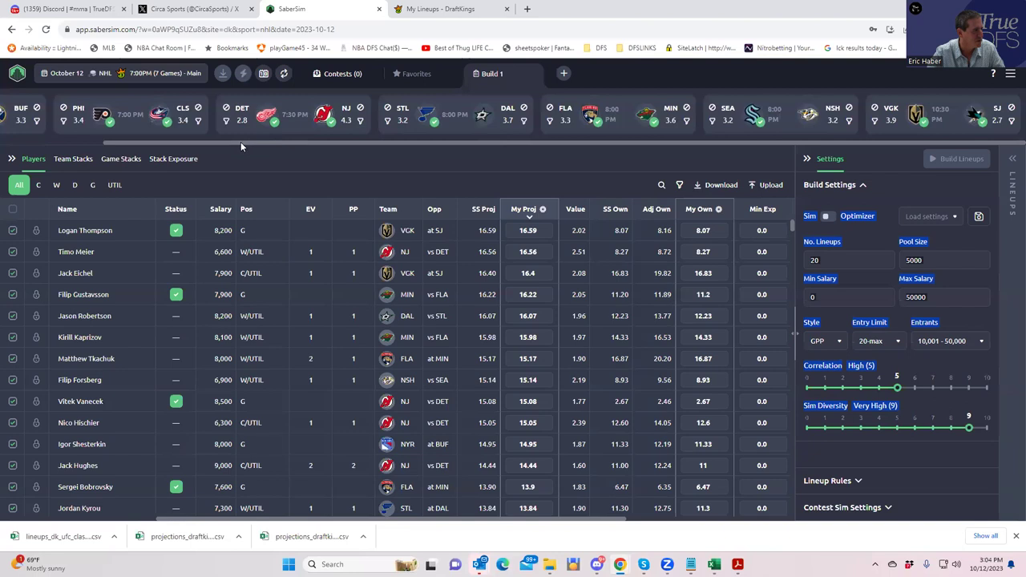
{"action": "left_click_drag", "start_coordinate": [240, 142], "coordinate": [121, 151]}
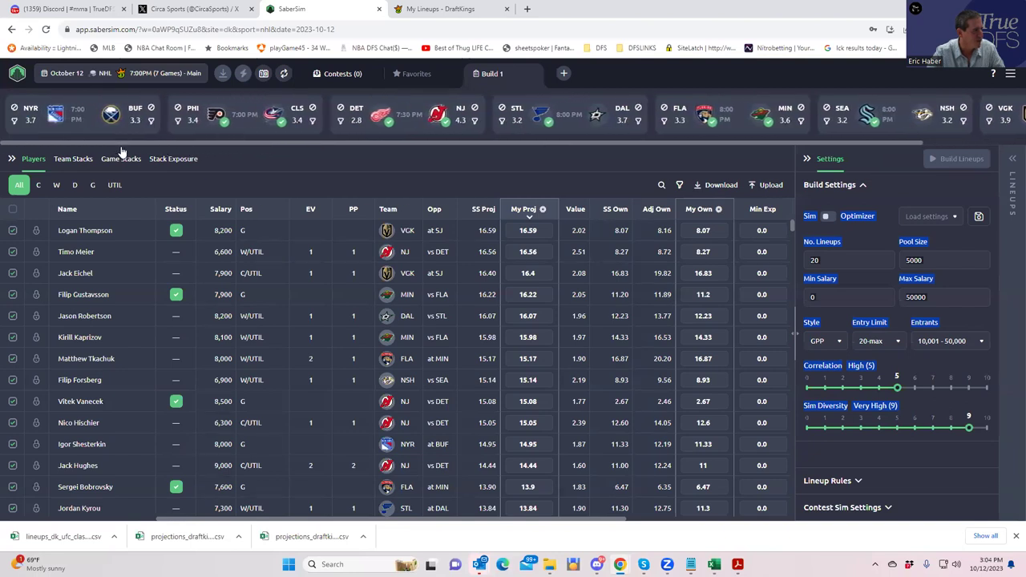
{"action": "left_click_drag", "start_coordinate": [293, 142], "coordinate": [746, 140]}
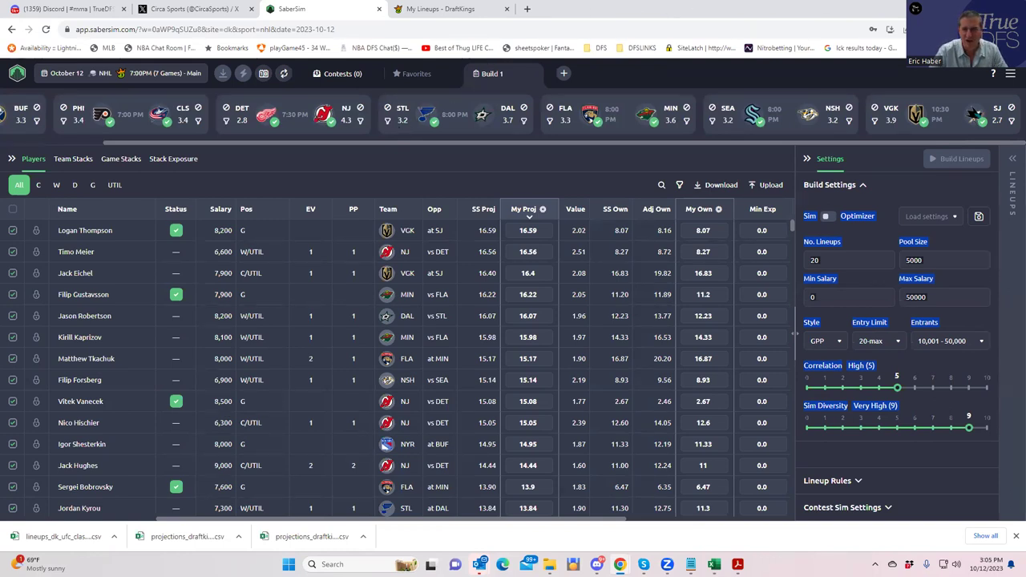
Step: Bring the NHLDK_Proj workbook back in front of SaberSim, maximized
{"action": "key", "text": "alt+Tab"}
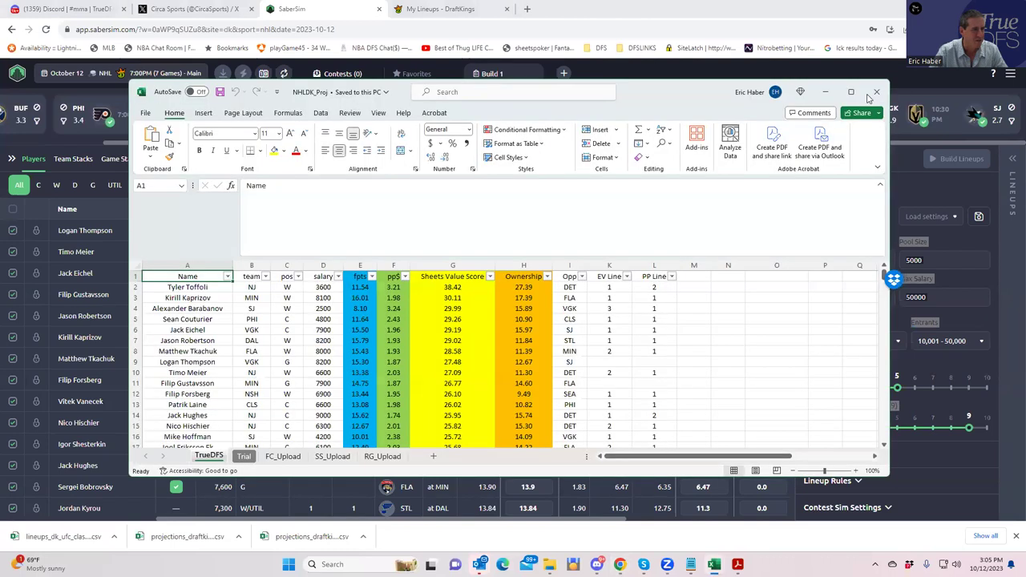
{"action": "left_click", "coordinate": [851, 92]}
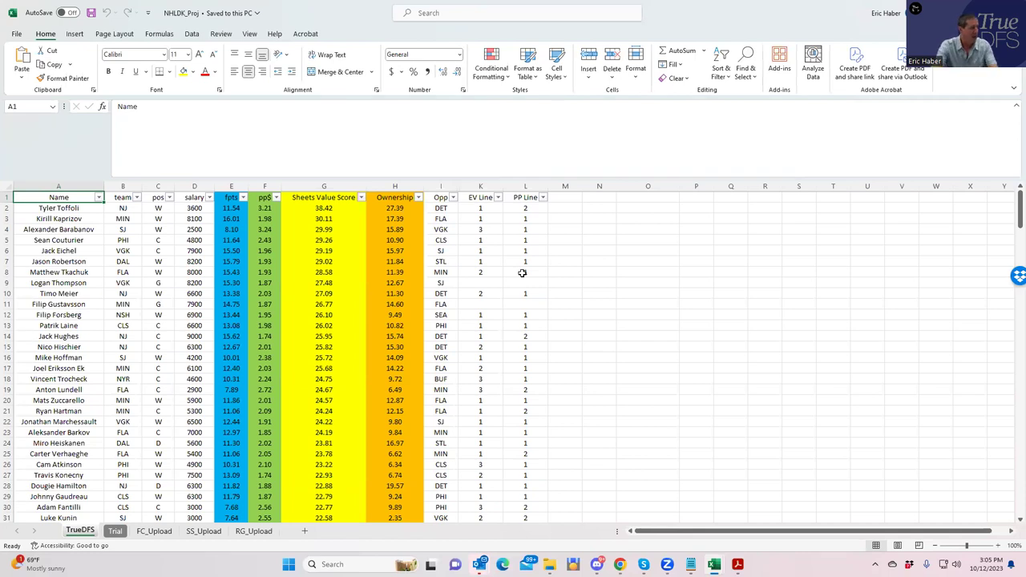
{"action": "left_click_drag", "start_coordinate": [41, 398], "coordinate": [126, 411]}
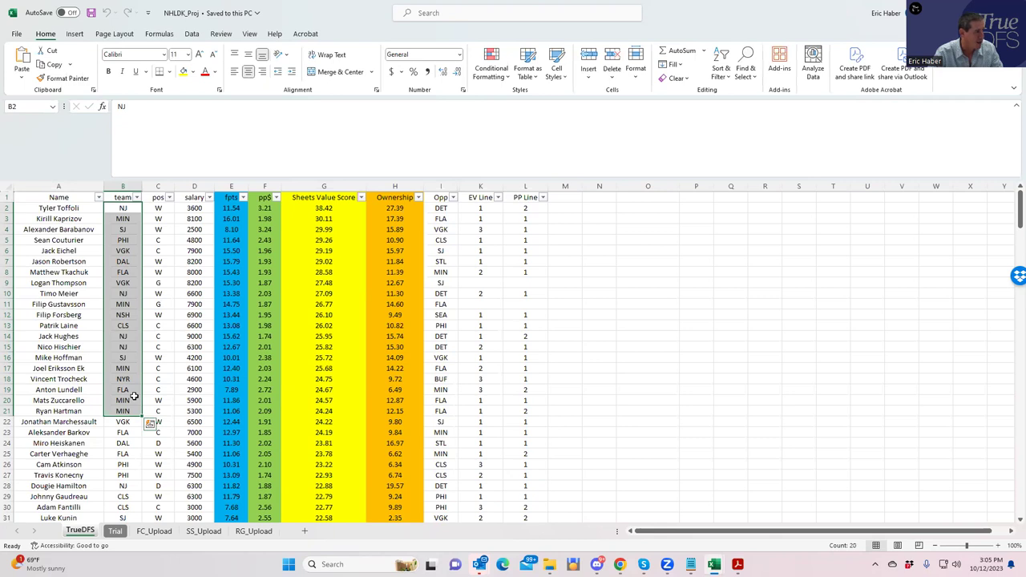
{"action": "left_click_drag", "start_coordinate": [476, 207], "coordinate": [476, 416]}
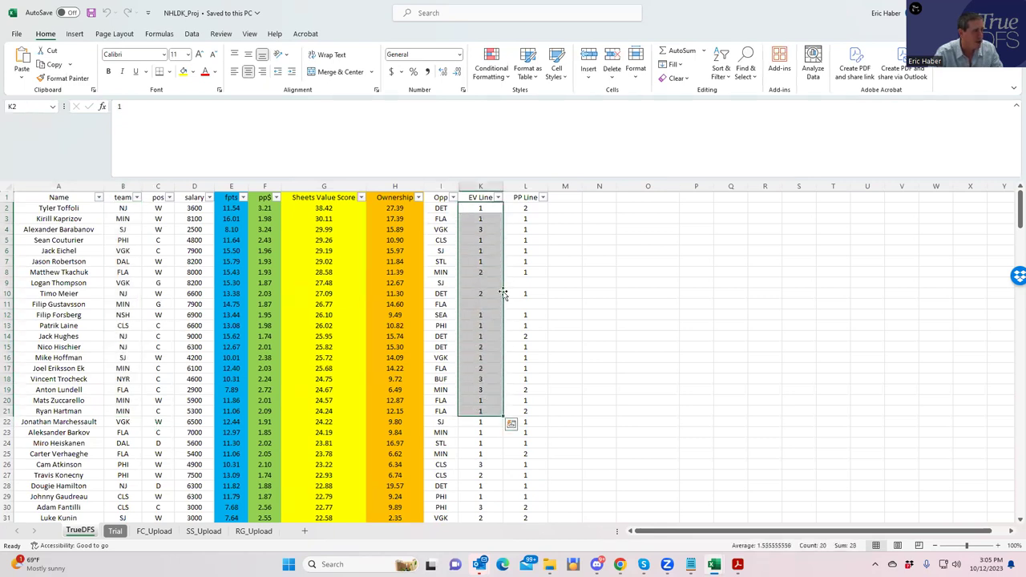
{"action": "left_click_drag", "start_coordinate": [517, 207], "coordinate": [526, 442]}
{"action": "left_click", "coordinate": [475, 210]}
{"action": "left_click_drag", "start_coordinate": [475, 210], "coordinate": [481, 459]}
{"action": "left_click", "coordinate": [525, 210]}
{"action": "left_click_drag", "start_coordinate": [522, 241], "coordinate": [524, 481]}
{"action": "left_click_drag", "start_coordinate": [481, 207], "coordinate": [483, 485]}
{"action": "left_click_drag", "start_coordinate": [524, 209], "coordinate": [517, 497]}
{"action": "left_click", "coordinate": [58, 240]}
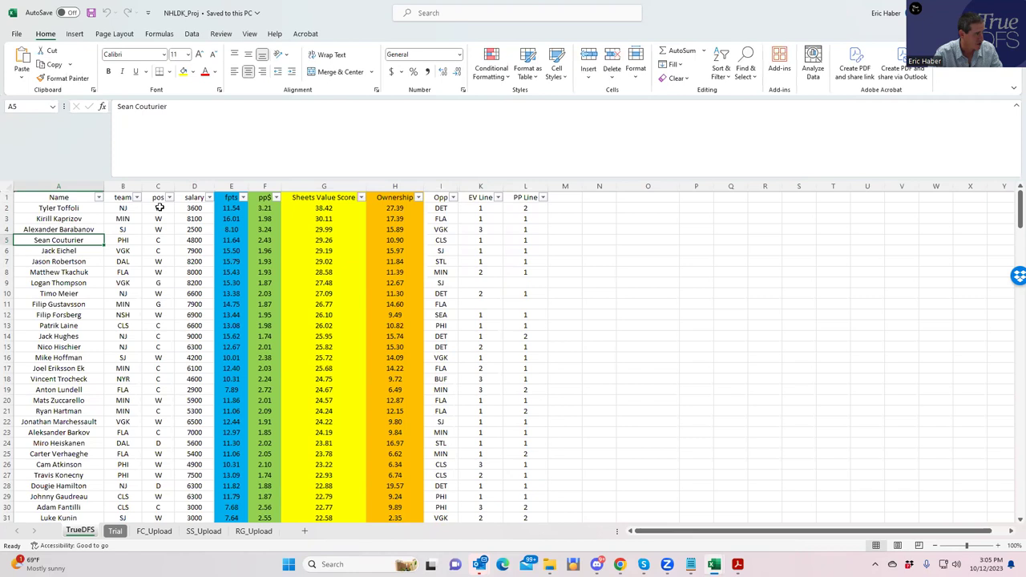
{"action": "left_click", "coordinate": [158, 208]}
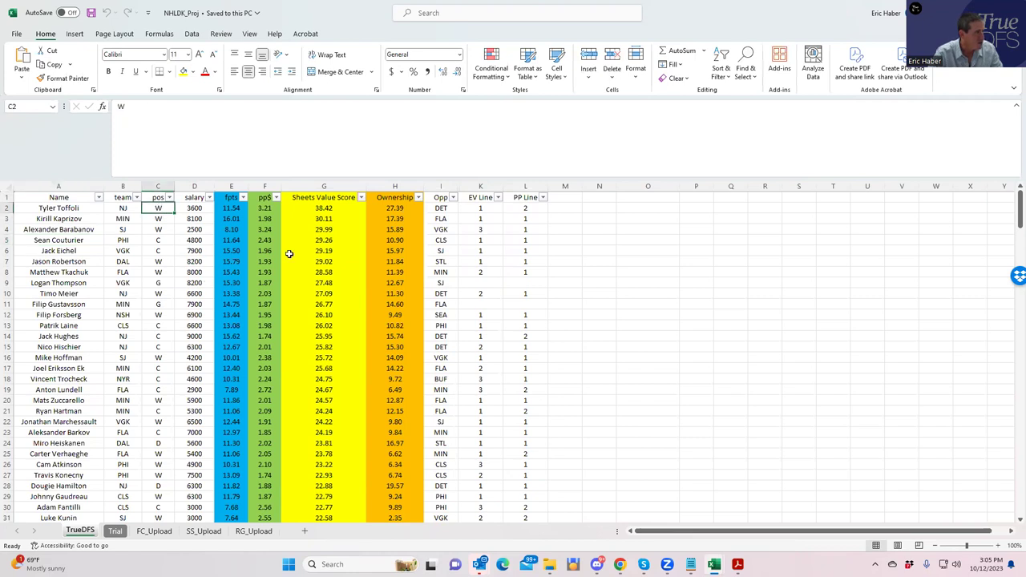
{"action": "left_click", "coordinate": [330, 207]}
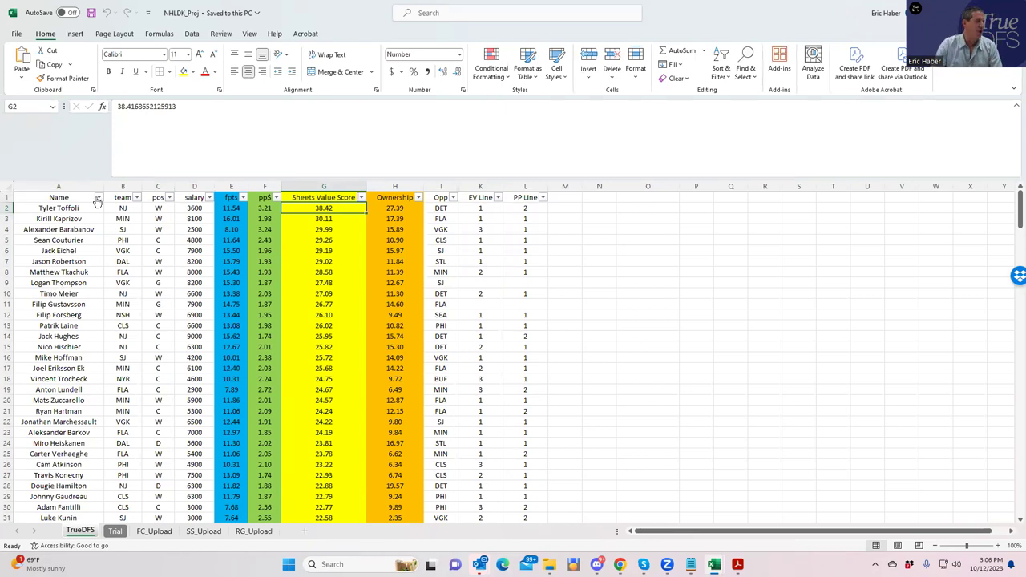
{"action": "left_click", "coordinate": [123, 209]}
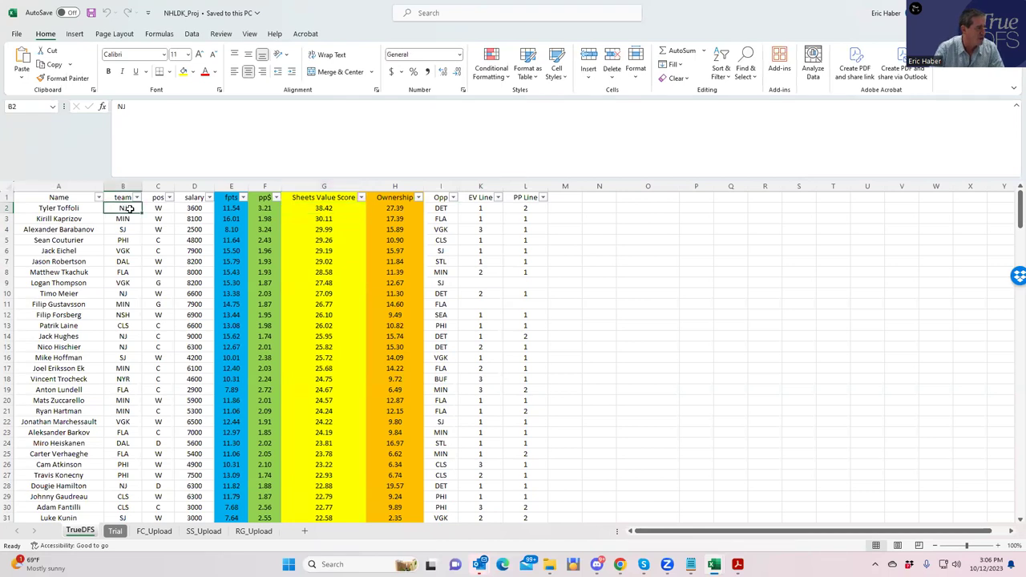
{"action": "left_click", "coordinate": [124, 293]}
{"action": "left_click", "coordinate": [189, 294]}
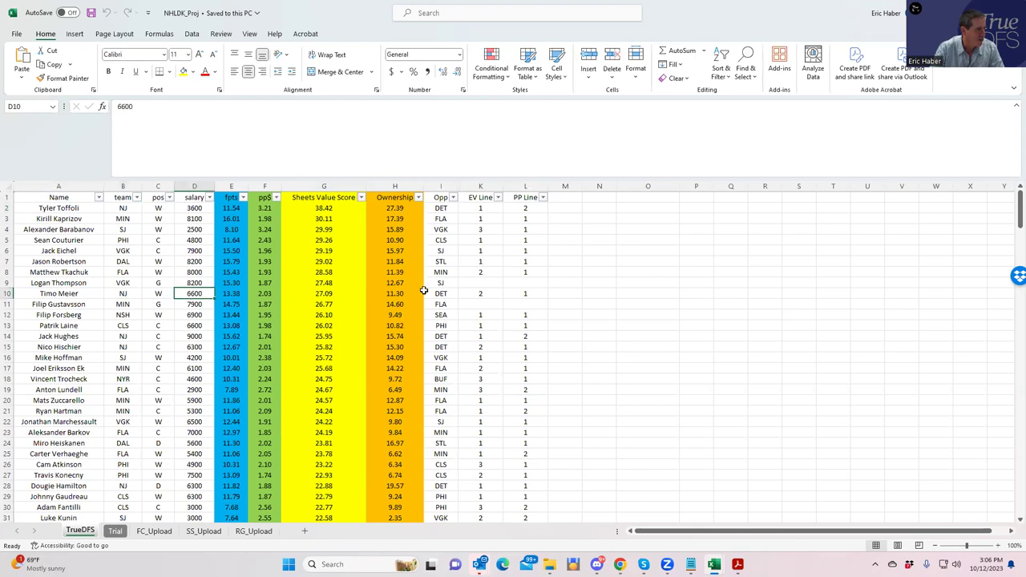
{"action": "left_click", "coordinate": [476, 295]}
{"action": "type", "text": "2"}
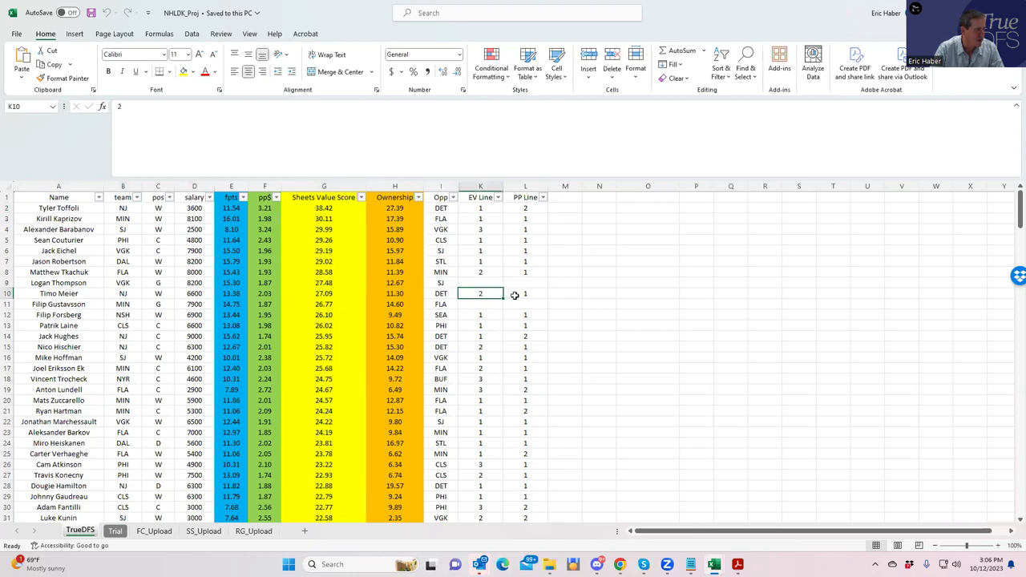
{"action": "left_click", "coordinate": [517, 294]}
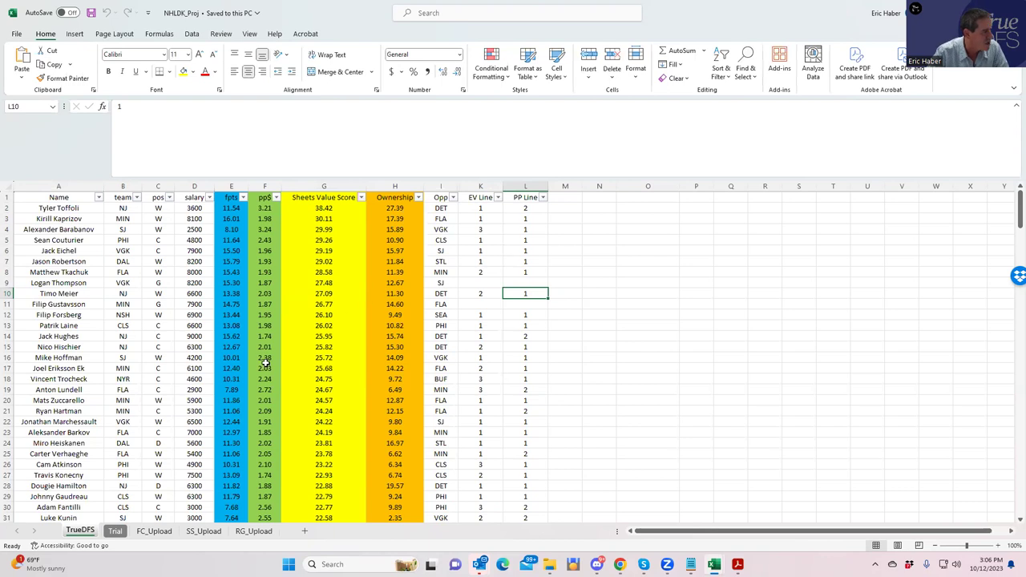
{"action": "left_click", "coordinate": [160, 295]}
{"action": "left_click", "coordinate": [162, 338]}
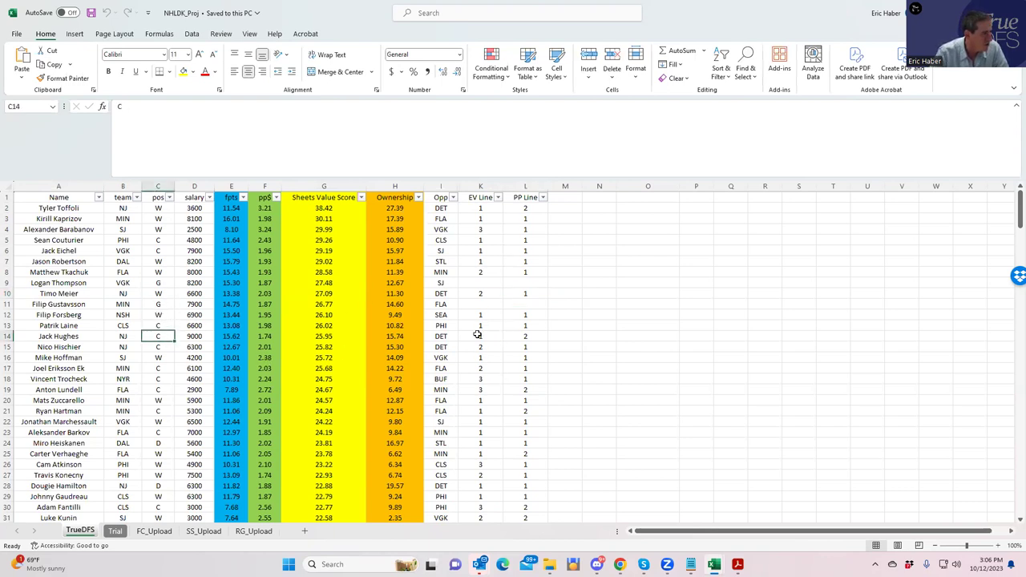
{"action": "left_click", "coordinate": [478, 334]}
{"action": "left_click", "coordinate": [473, 356]}
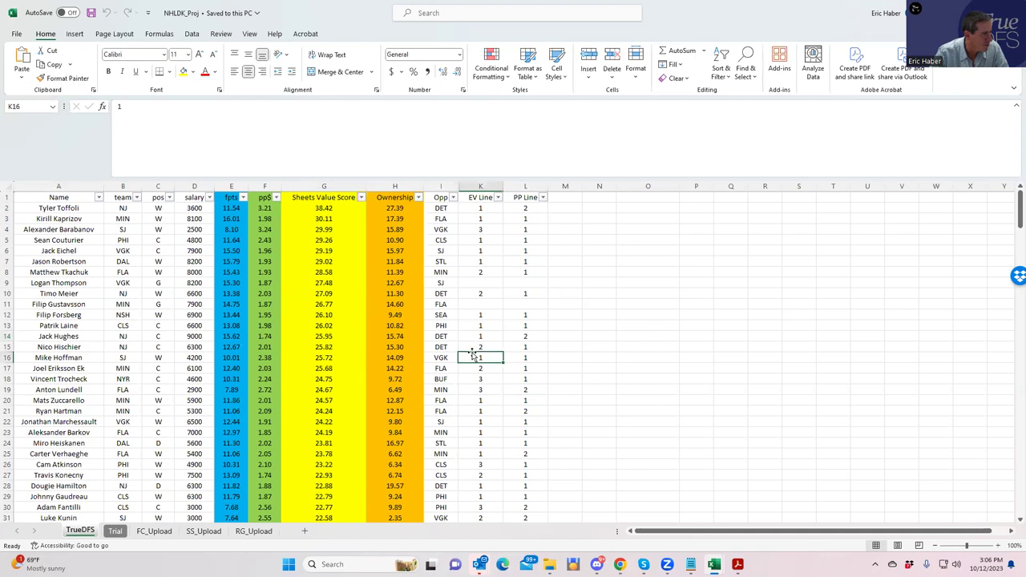
{"action": "left_click", "coordinate": [524, 355]}
{"action": "left_click", "coordinate": [133, 335]}
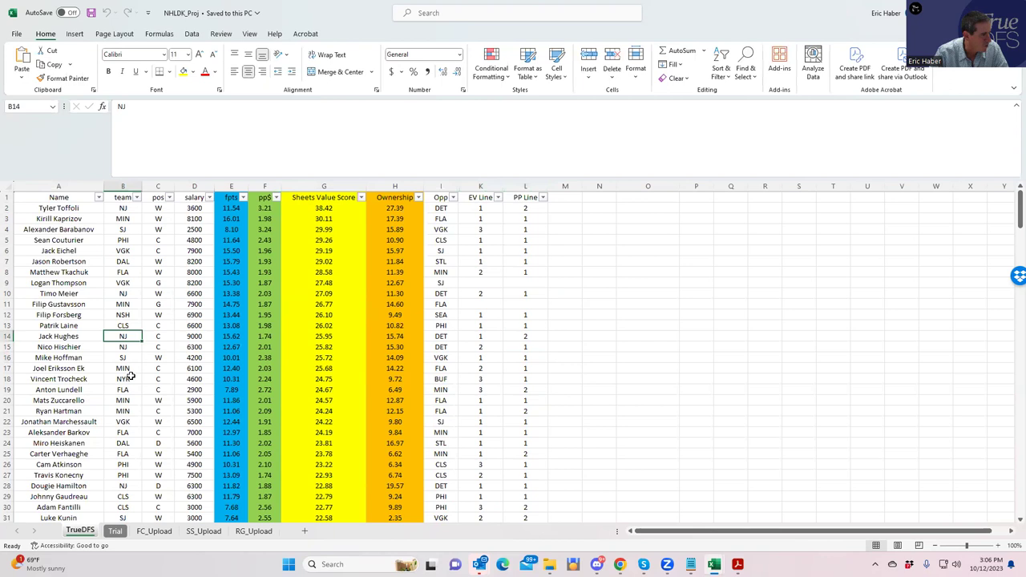
{"action": "left_click", "coordinate": [123, 210]}
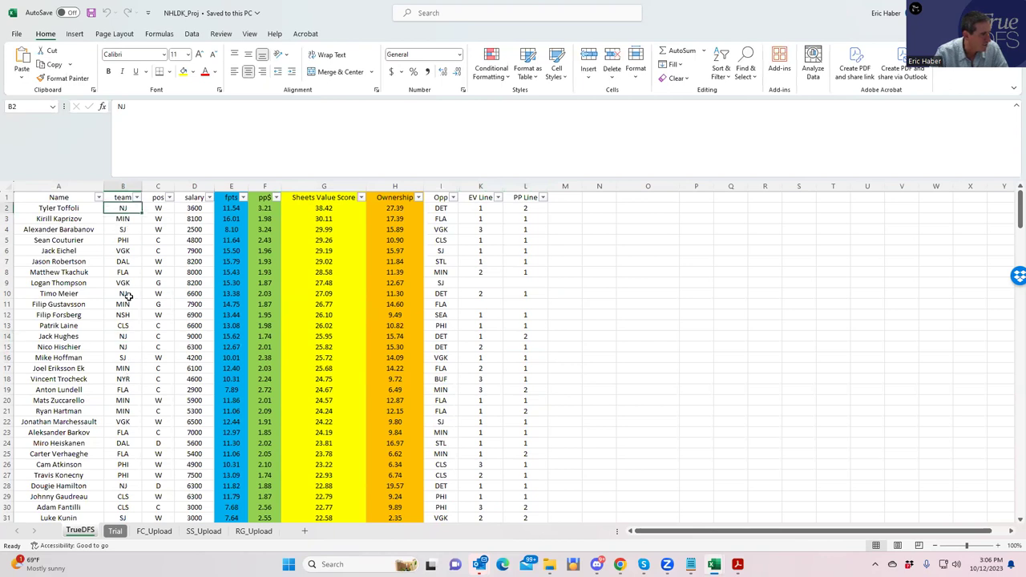
{"action": "left_click", "coordinate": [124, 346]}
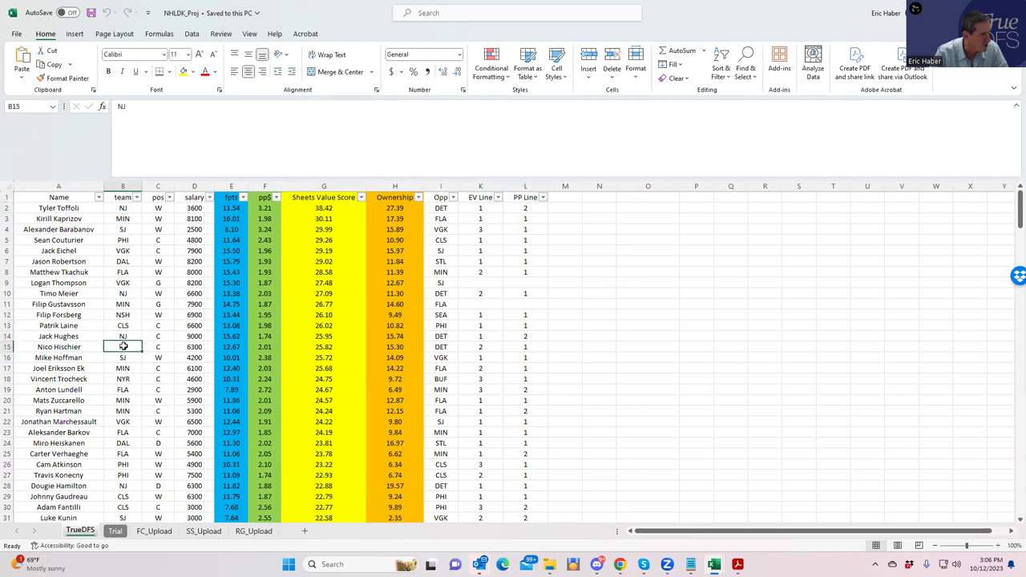
{"action": "left_click", "coordinate": [132, 219]}
{"action": "left_click", "coordinate": [189, 220]}
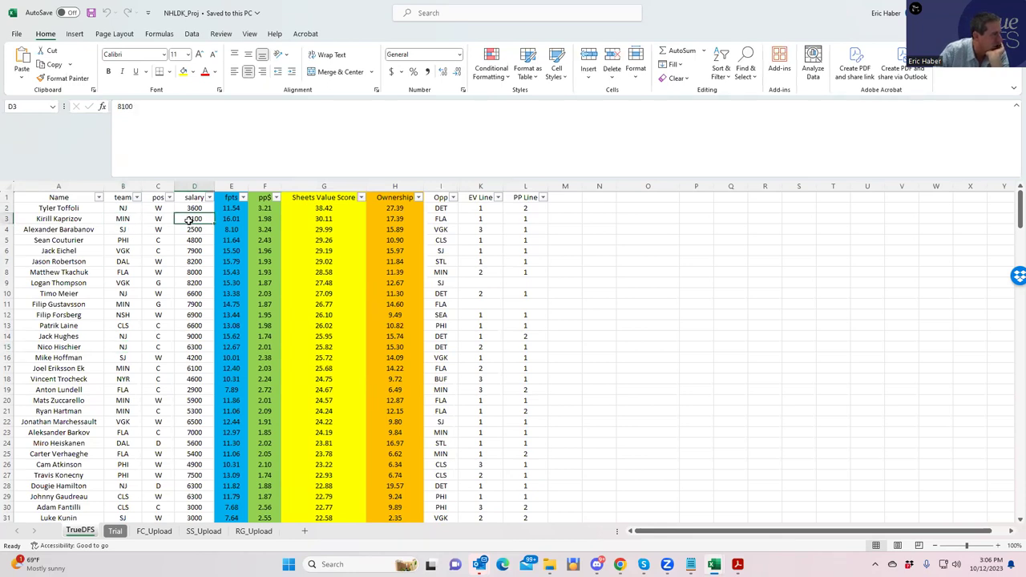
{"action": "left_click", "coordinate": [198, 305]}
{"action": "left_click", "coordinate": [193, 368]}
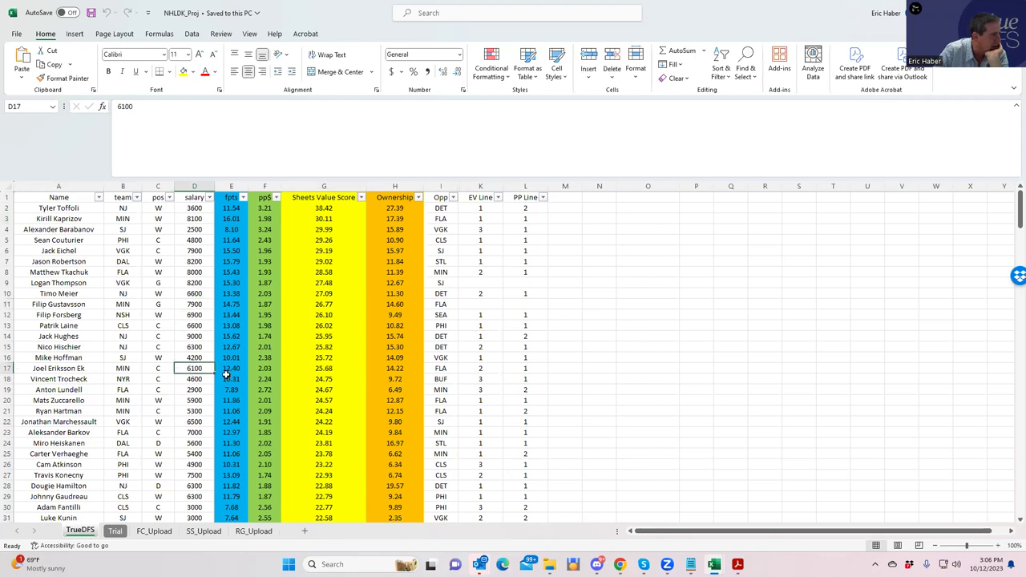
{"action": "left_click", "coordinate": [480, 368]}
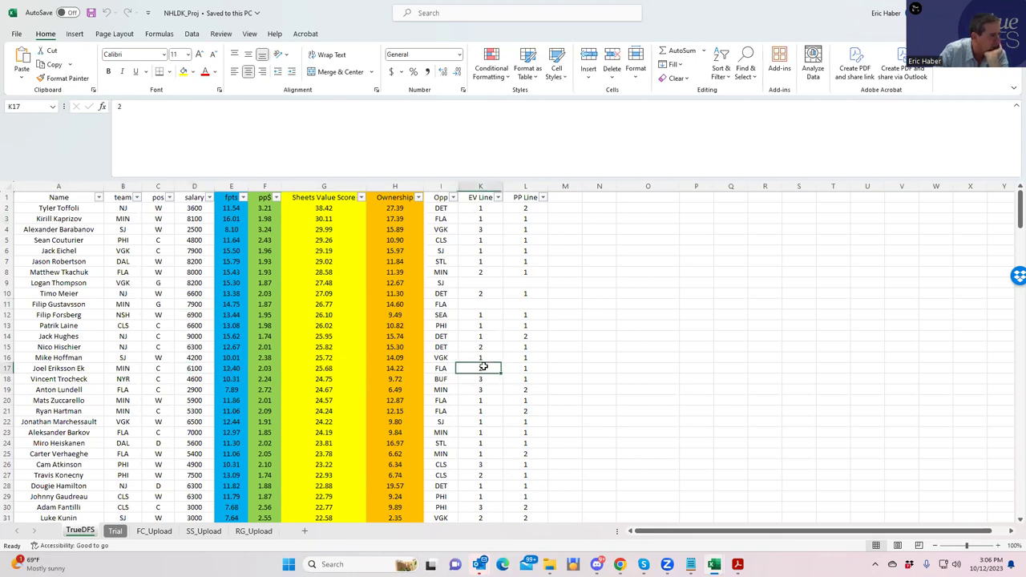
{"action": "left_click", "coordinate": [509, 295]}
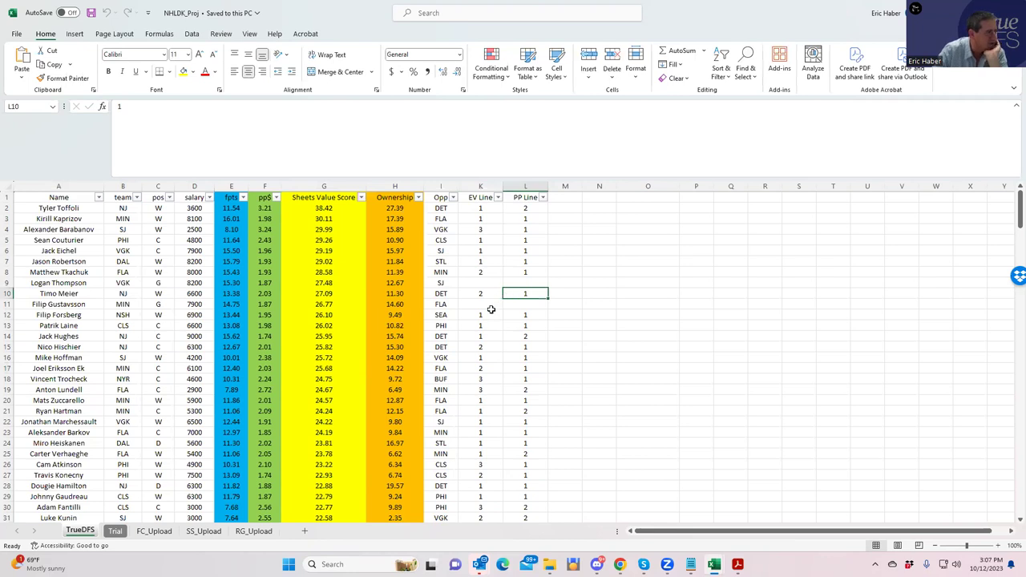
{"action": "left_click", "coordinate": [127, 305]}
{"action": "left_click", "coordinate": [122, 221]}
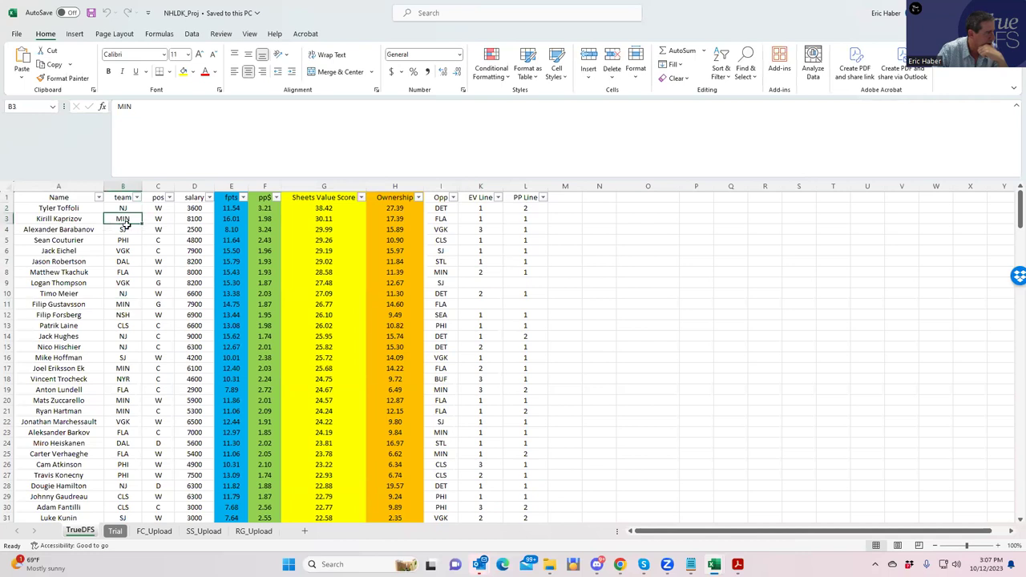
{"action": "left_click", "coordinate": [127, 401]}
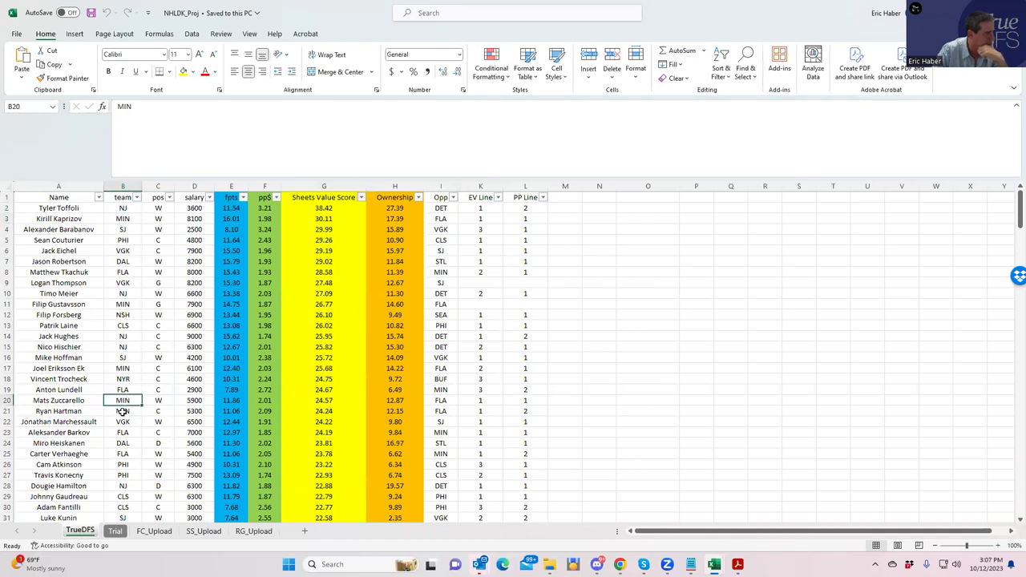
{"action": "left_click", "coordinate": [122, 410]}
{"action": "left_click", "coordinate": [122, 368]}
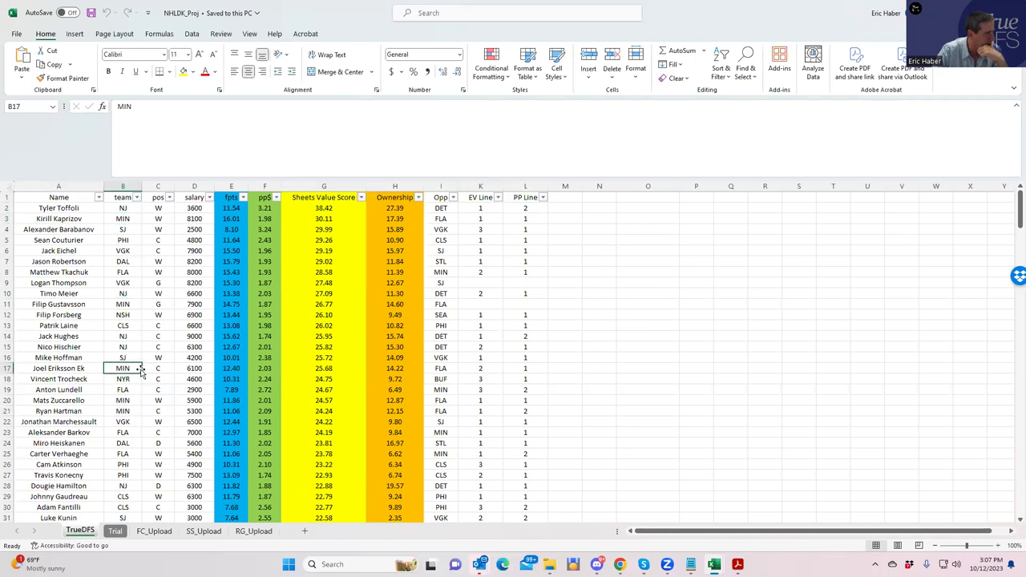
{"action": "left_click", "coordinate": [526, 367]}
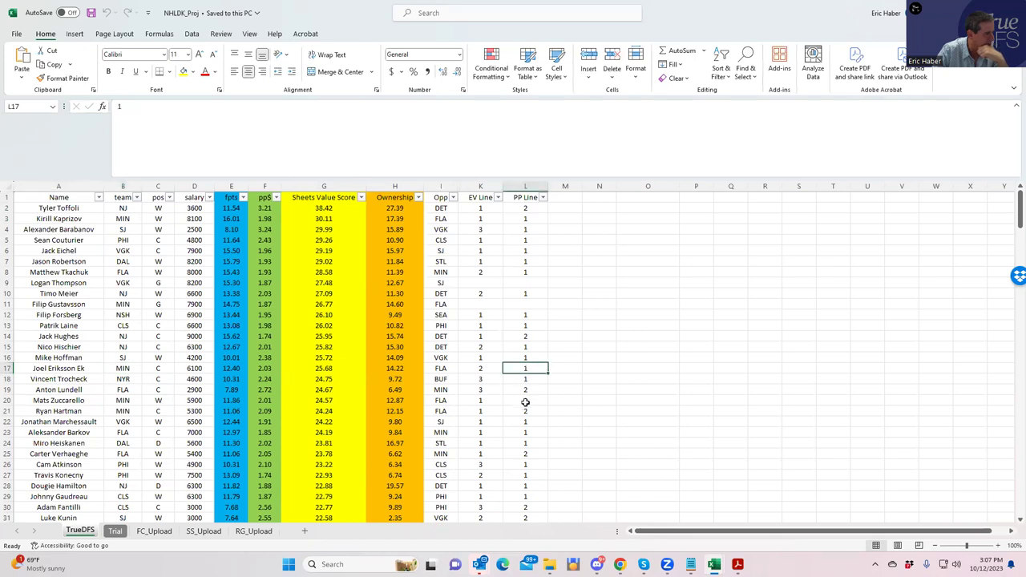
{"action": "left_click", "coordinate": [524, 400]}
{"action": "left_click", "coordinate": [523, 411]}
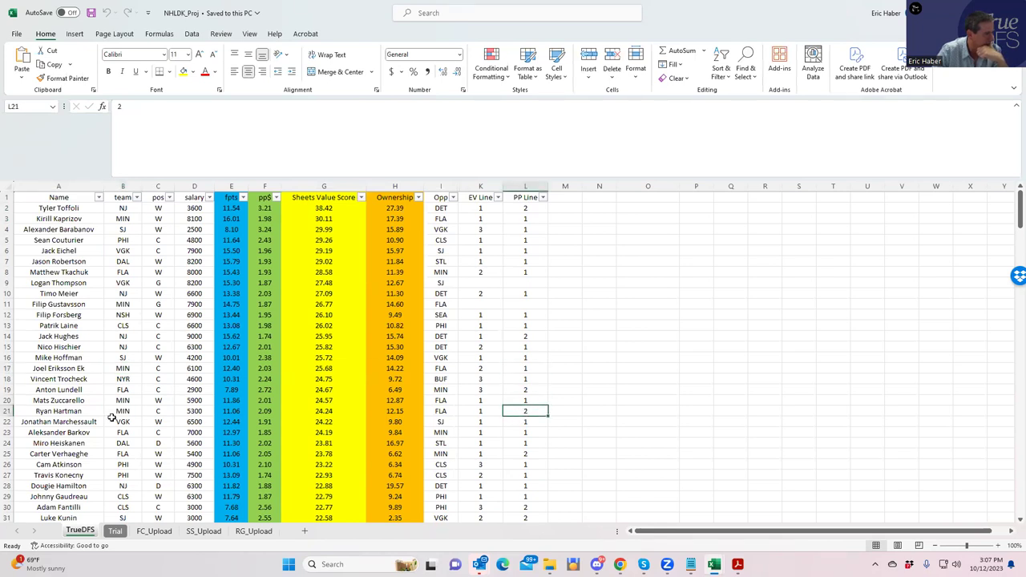
{"action": "left_click", "coordinate": [471, 410]}
{"action": "left_click", "coordinate": [472, 401]}
{"action": "left_click", "coordinate": [471, 410]}
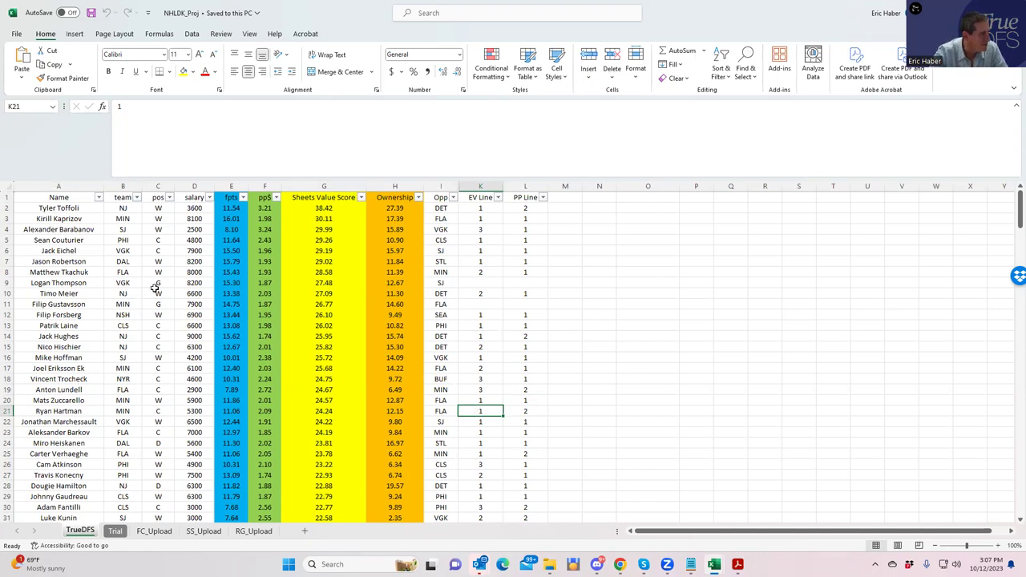
{"action": "left_click", "coordinate": [123, 250]}
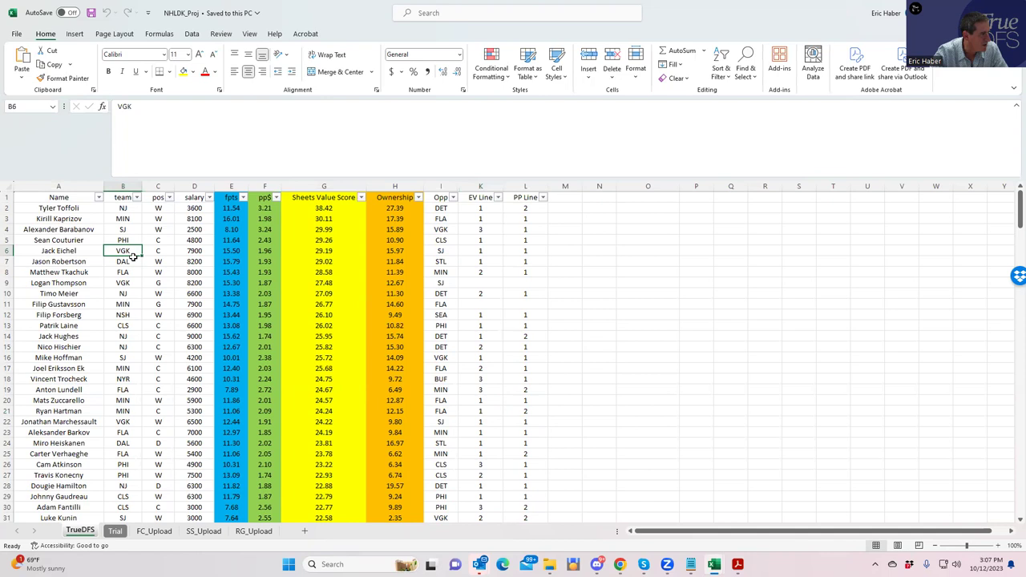
{"action": "left_click", "coordinate": [154, 250]}
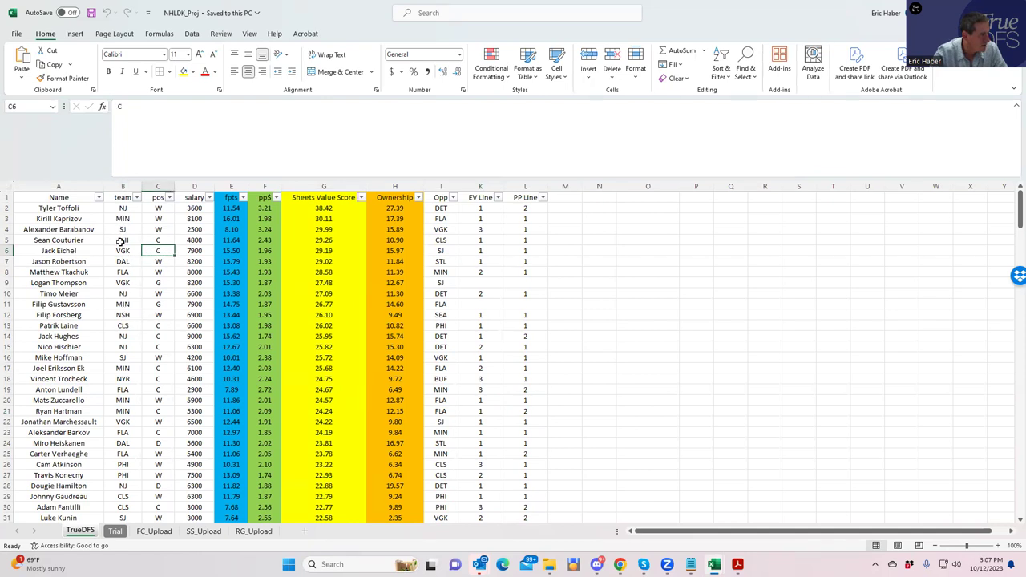
{"action": "left_click_drag", "start_coordinate": [123, 218], "coordinate": [120, 397]}
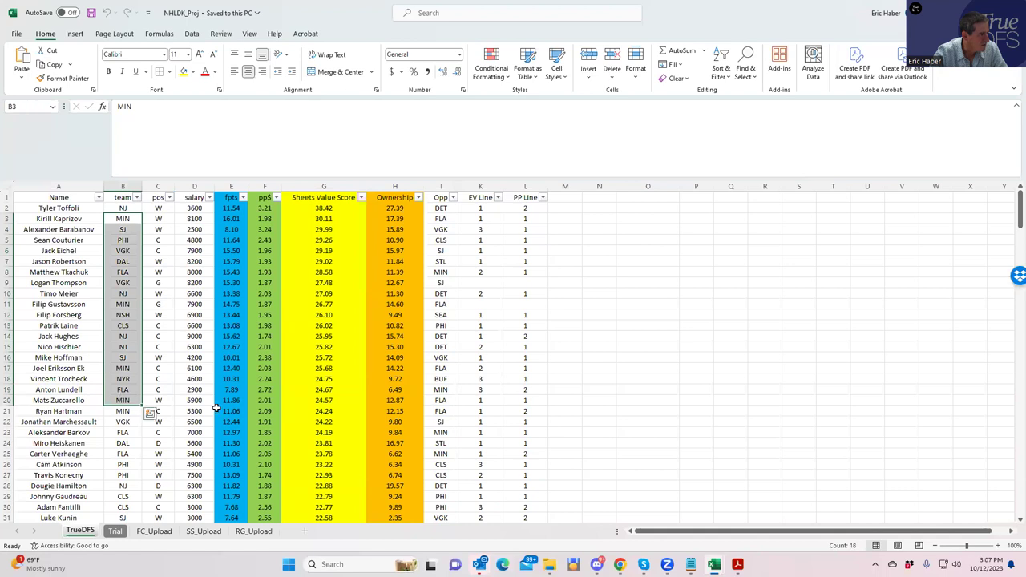
{"action": "left_click", "coordinate": [125, 208]}
{"action": "left_click", "coordinate": [128, 239]}
{"action": "left_click", "coordinate": [126, 274]}
{"action": "left_click", "coordinate": [133, 329]}
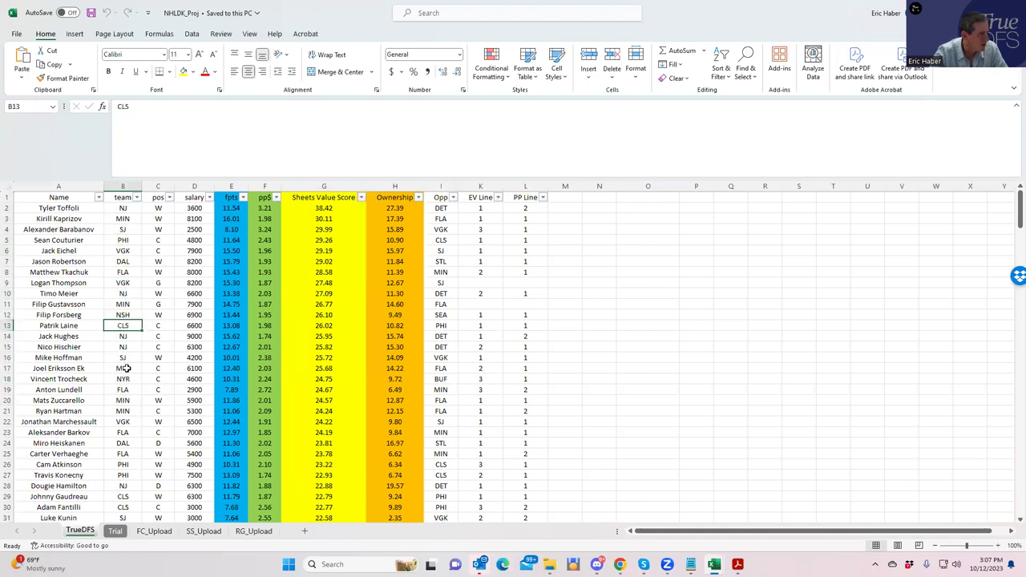
{"action": "left_click", "coordinate": [125, 380]}
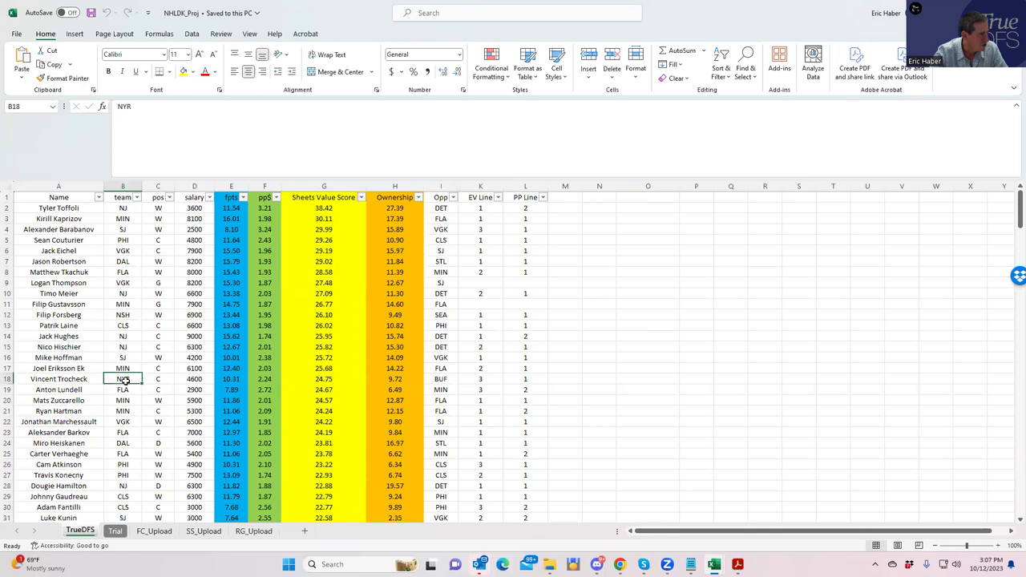
{"action": "left_click", "coordinate": [122, 422]}
{"action": "left_click", "coordinate": [121, 249]}
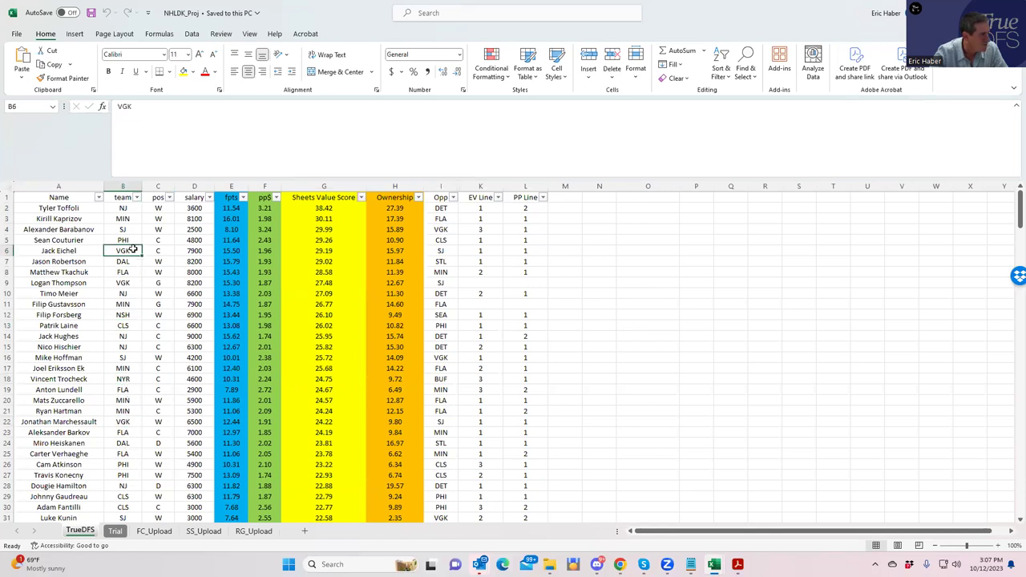
{"action": "left_click", "coordinate": [183, 250]}
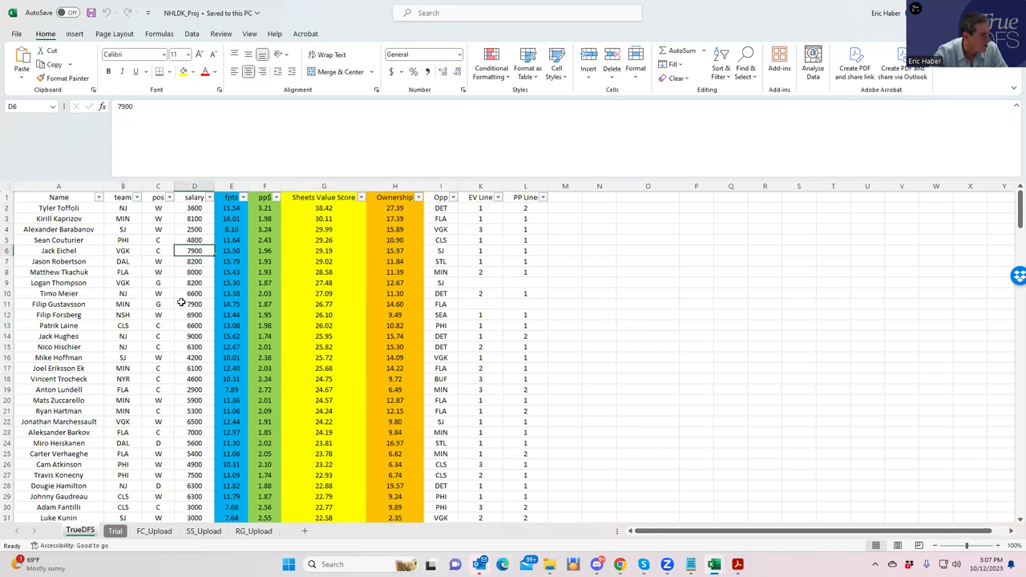
{"action": "left_click", "coordinate": [187, 420]}
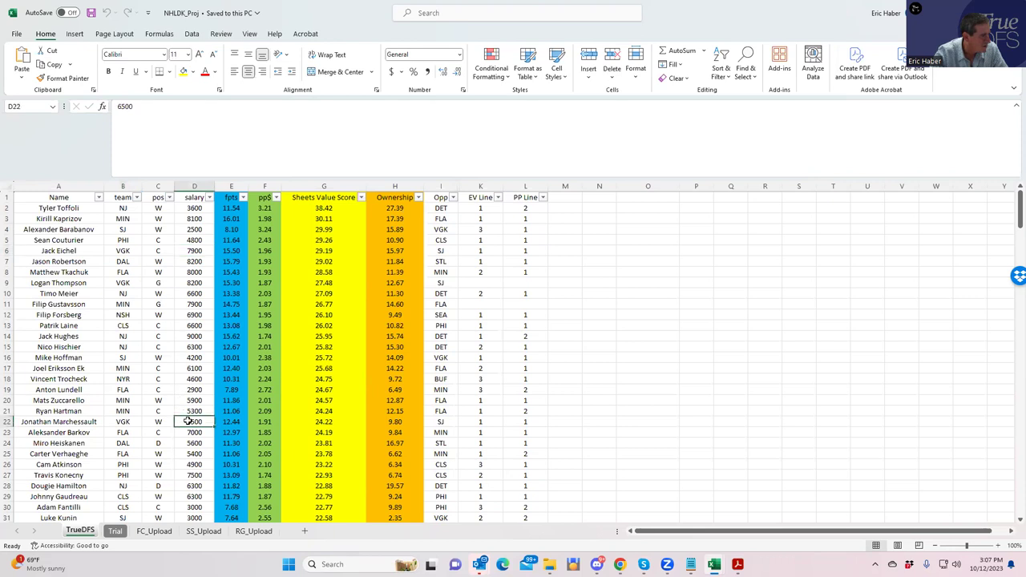
{"action": "left_click", "coordinate": [184, 478]}
{"action": "left_click", "coordinate": [186, 465]}
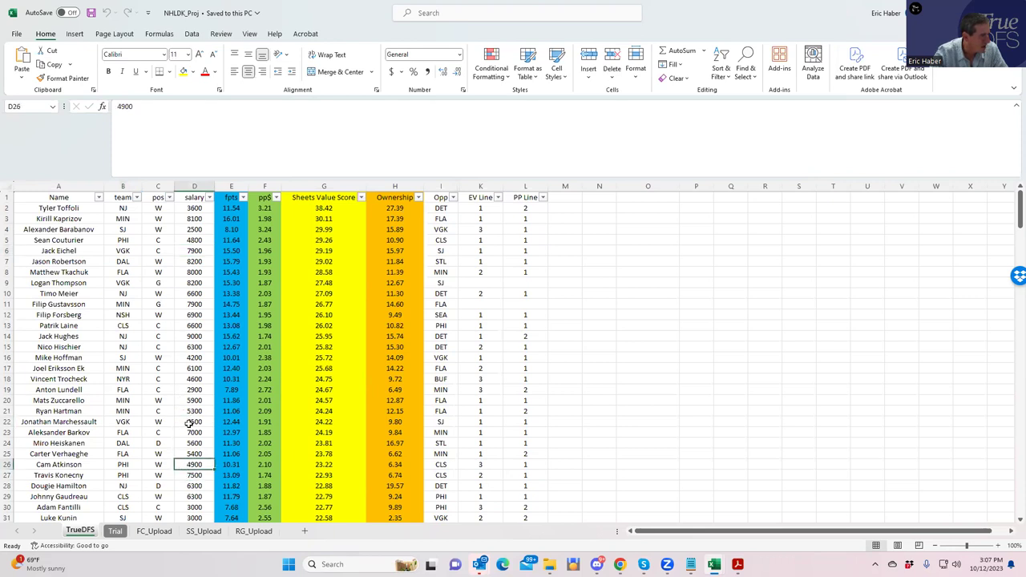
{"action": "left_click", "coordinate": [186, 336]}
{"action": "left_click", "coordinate": [193, 349]}
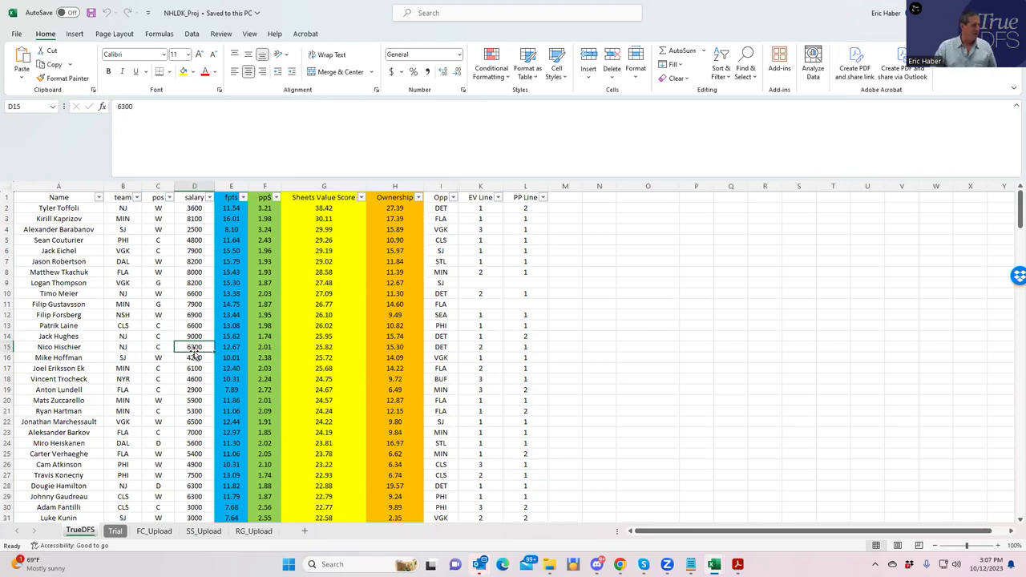
{"action": "left_click", "coordinate": [124, 323]}
{"action": "left_click", "coordinate": [195, 326]}
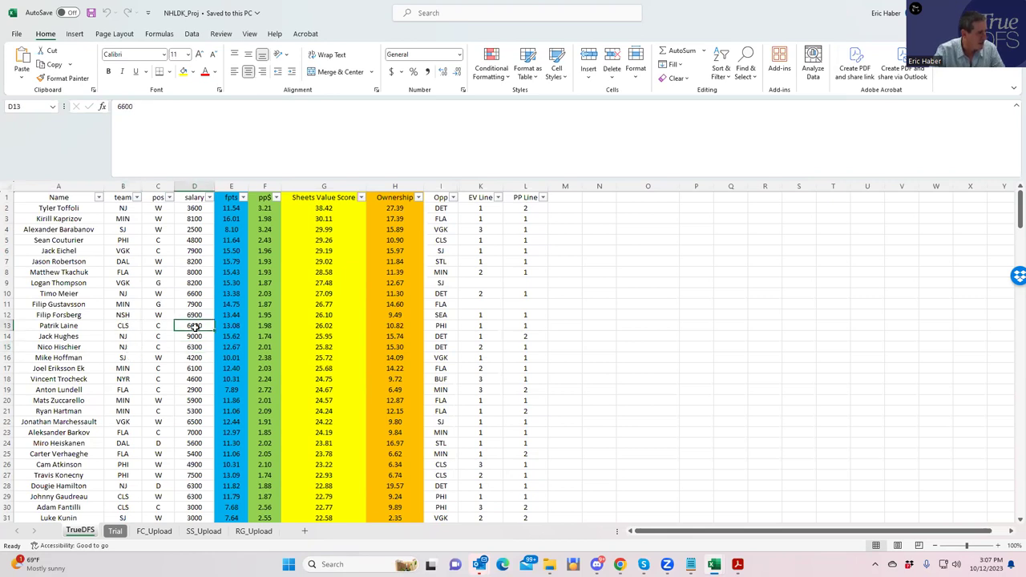
{"action": "left_click", "coordinate": [190, 495]}
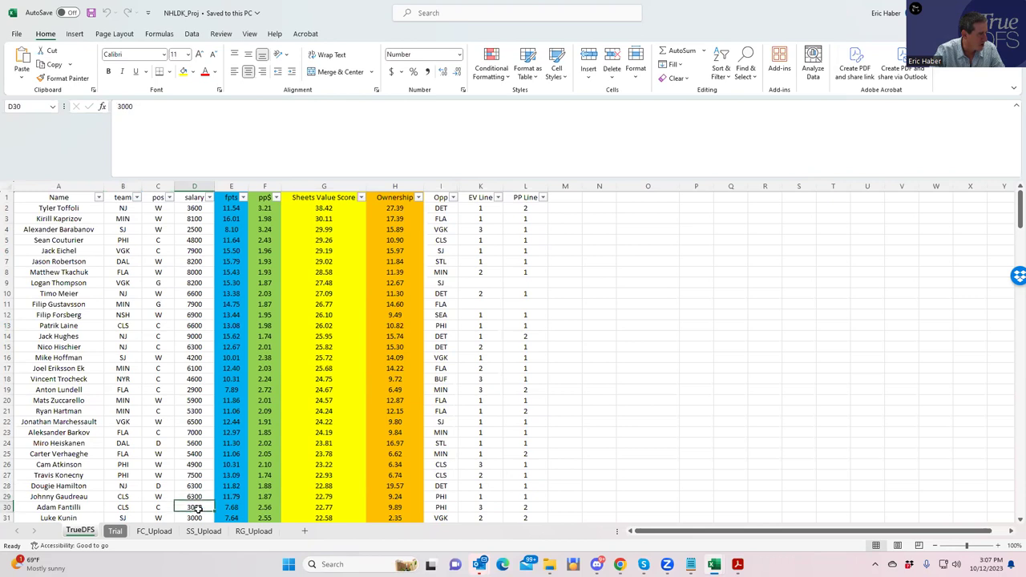
{"action": "left_click", "coordinate": [184, 270]}
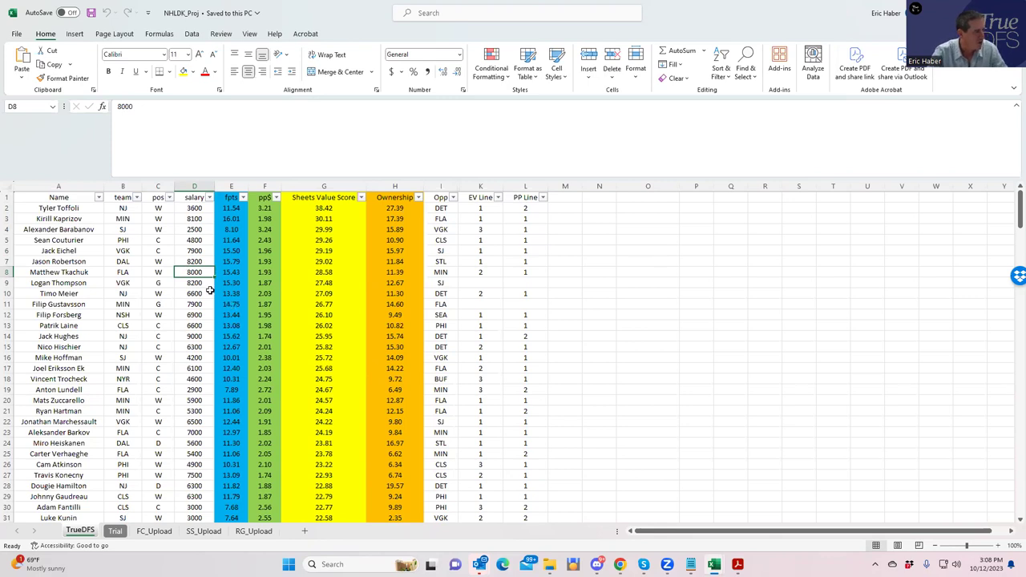
{"action": "left_click", "coordinate": [200, 286]}
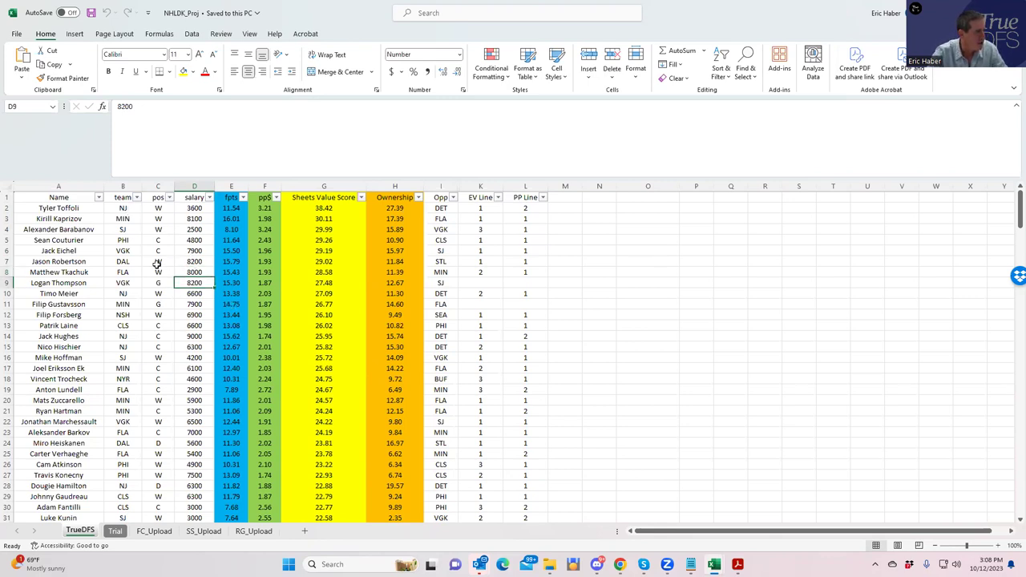
{"action": "left_click", "coordinate": [200, 304]}
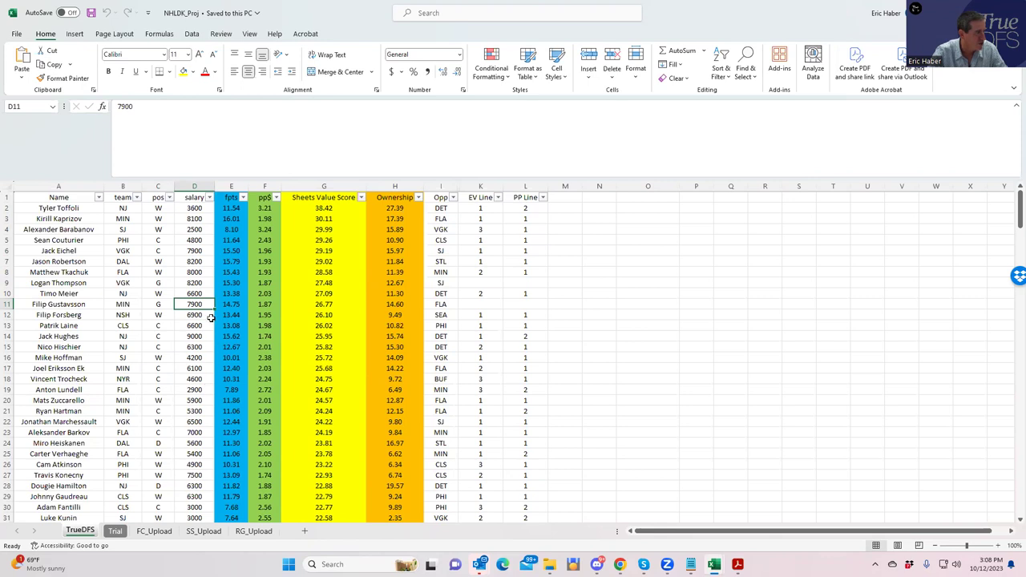
{"action": "left_click", "coordinate": [189, 282]}
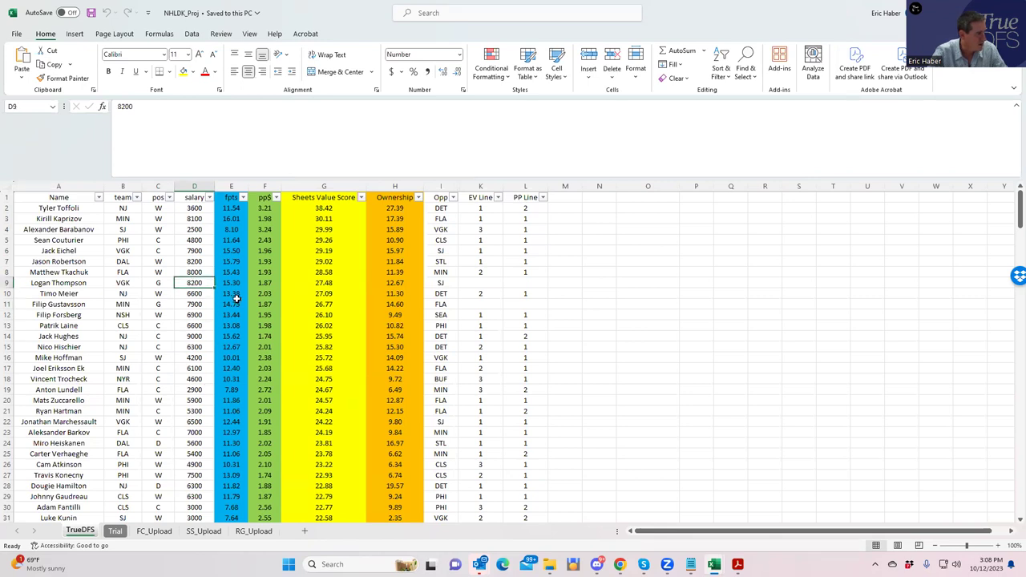
{"action": "left_click", "coordinate": [197, 304]}
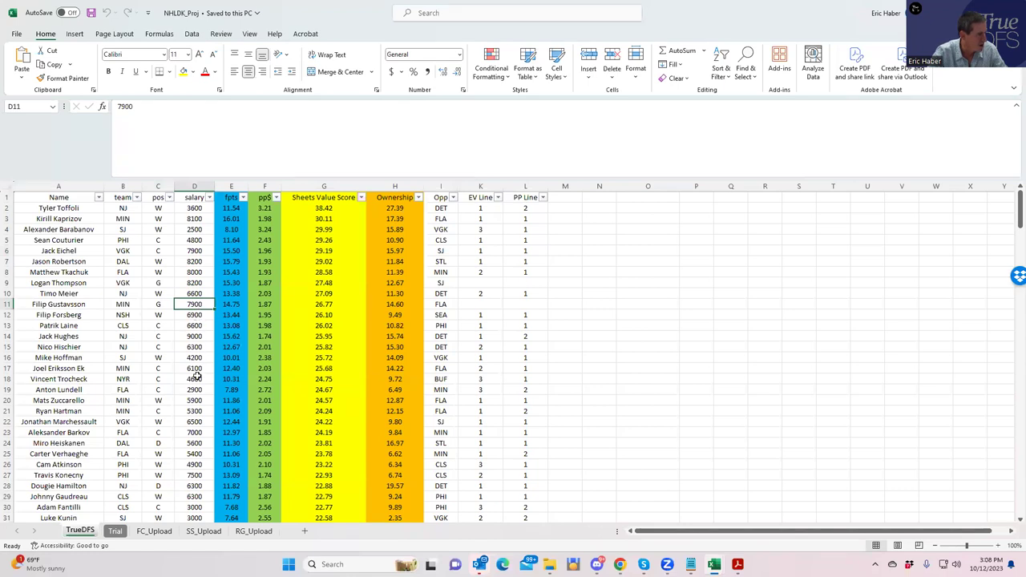
{"action": "scroll", "coordinate": [196, 377], "scroll_direction": "down", "scroll_amount": 4}
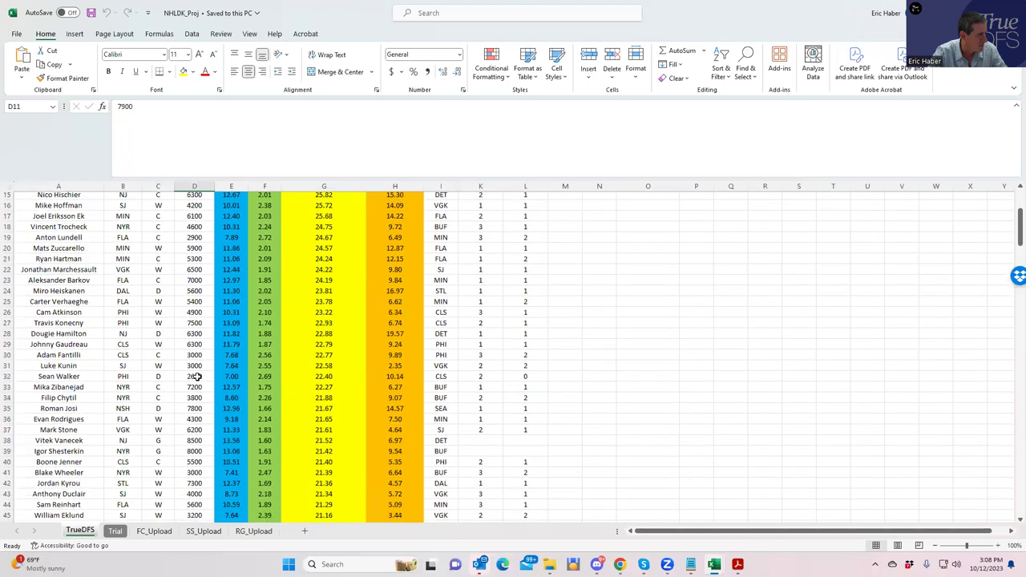
Step: Open the DraftKings NHL Classic lineup for editing and clear all its slots
{"action": "key", "text": "super+Down"}
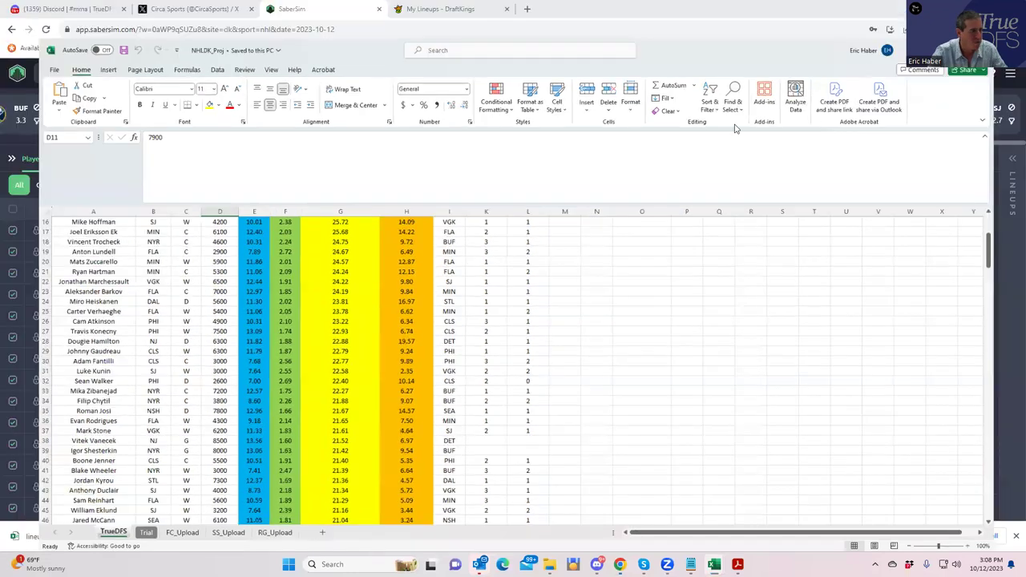
{"action": "left_click", "coordinate": [429, 18]}
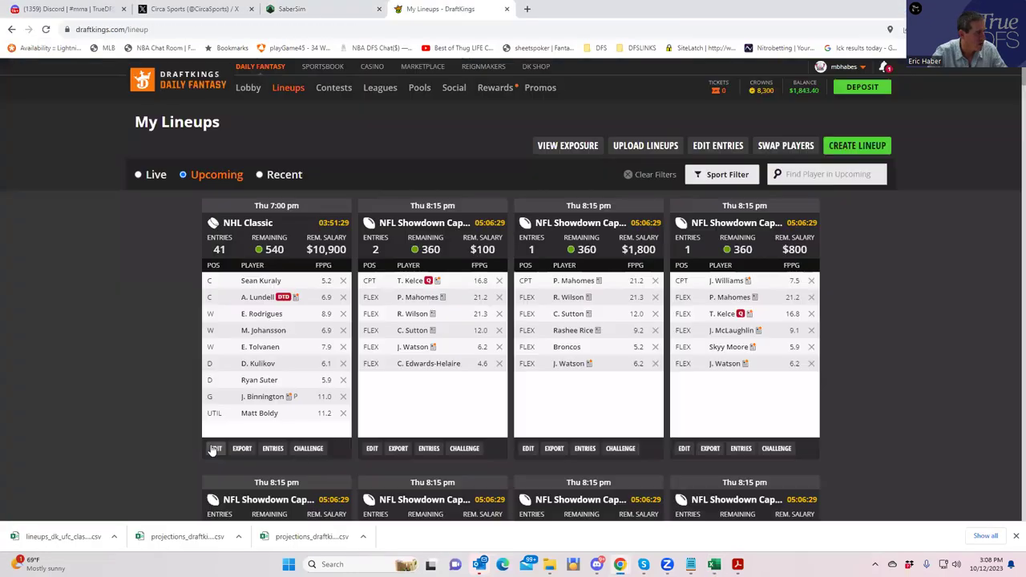
{"action": "left_click", "coordinate": [214, 449]}
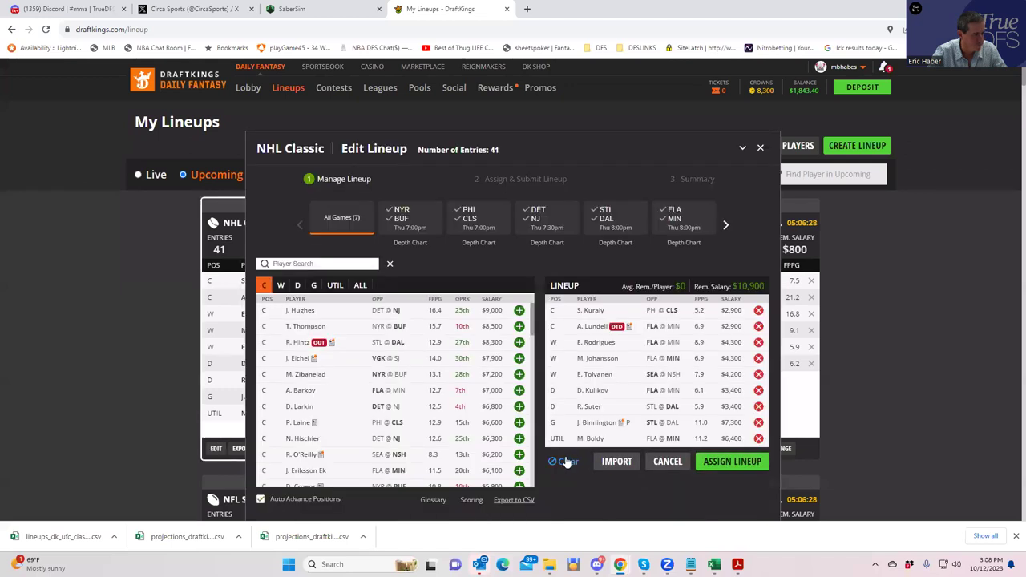
{"action": "left_click", "coordinate": [565, 461]}
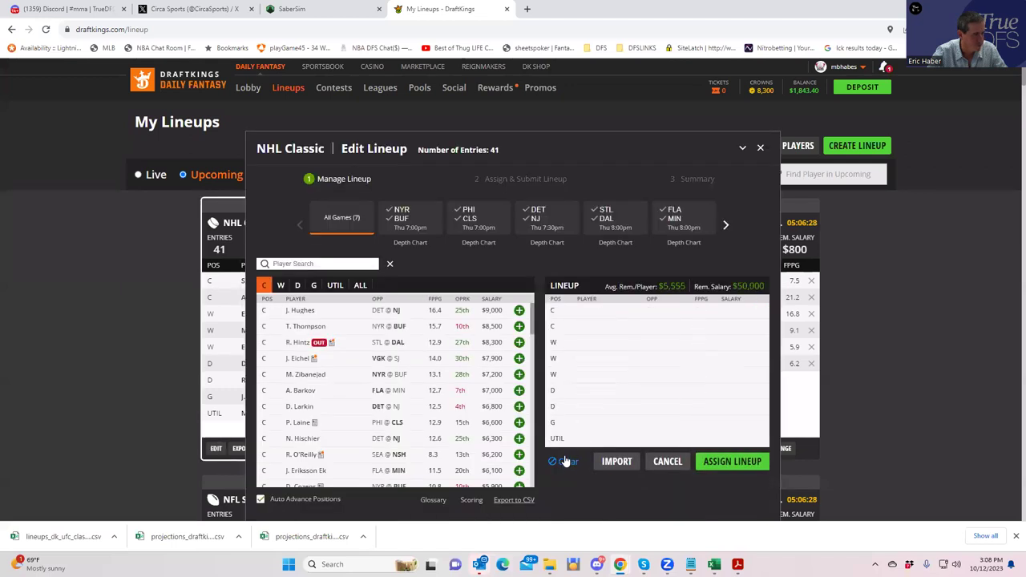
Step: Add F. Gustavsson from the FLA @ MIN game as the lineup's goalie
{"action": "left_click", "coordinate": [298, 286]}
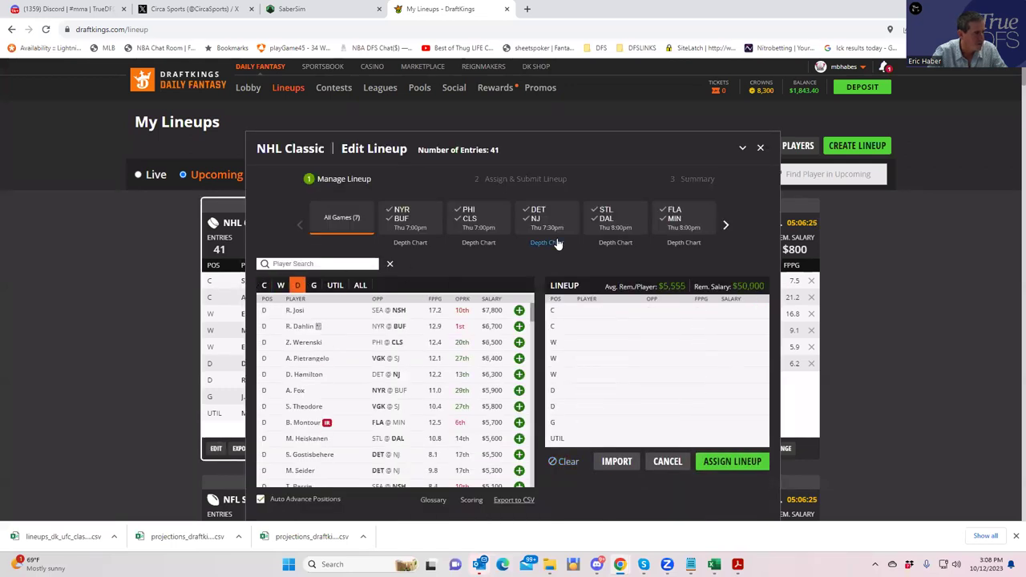
{"action": "left_click", "coordinate": [679, 217]}
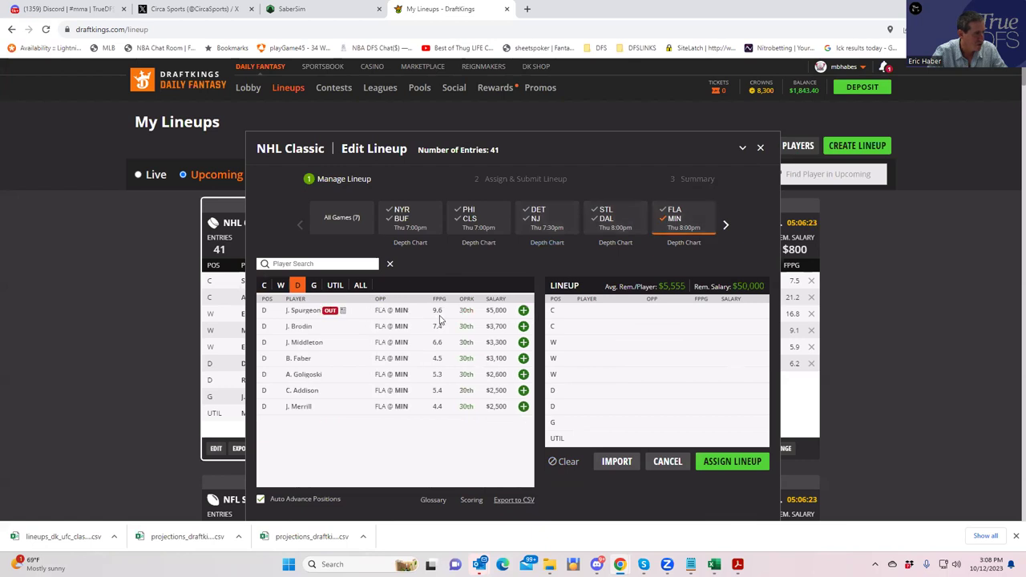
{"action": "left_click", "coordinate": [314, 286]}
{"action": "left_click", "coordinate": [522, 303]}
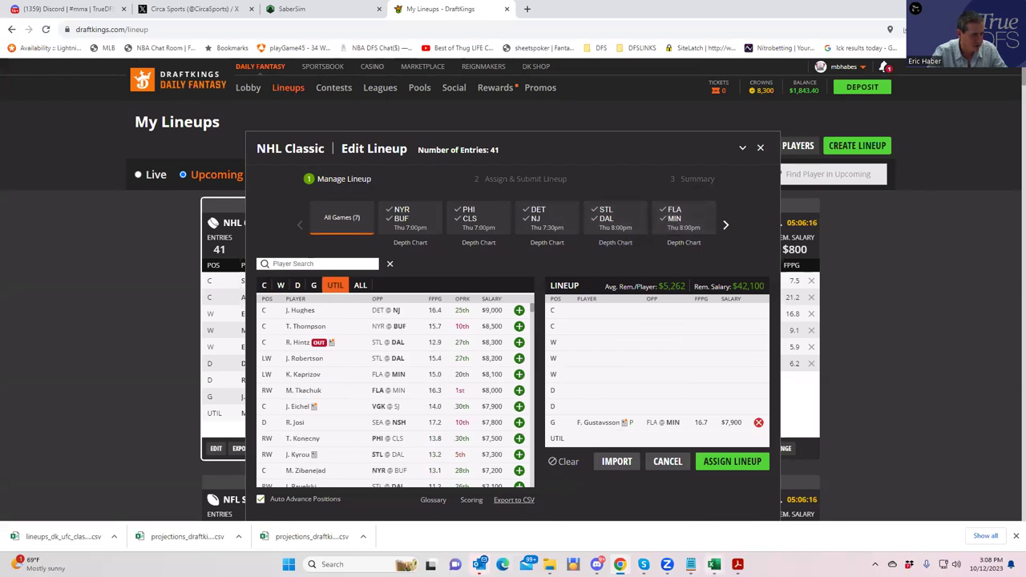
{"action": "mouse_move", "coordinate": [714, 564]}
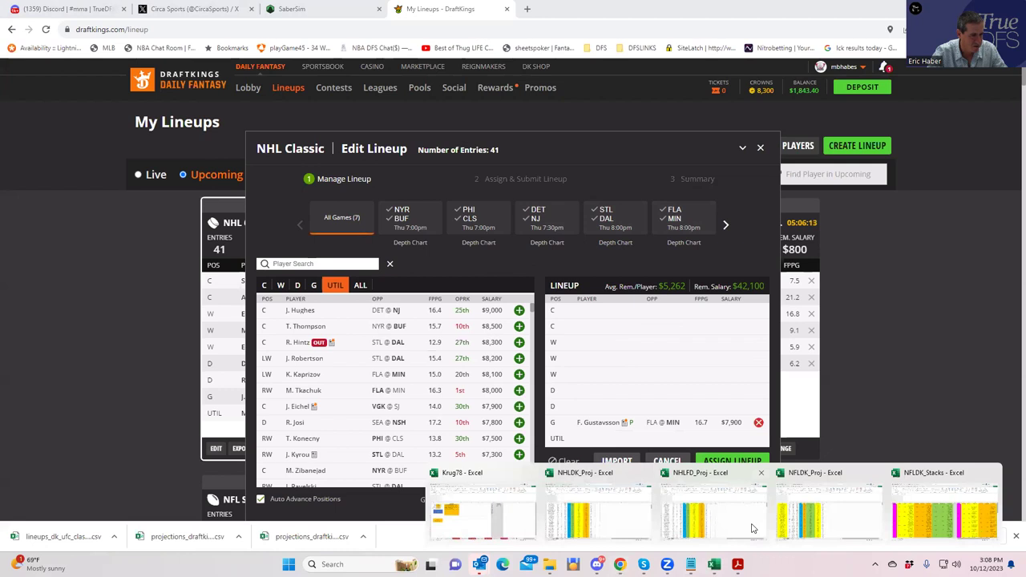
Step: Check the teams of Toffoli, Meier, Hughes and Hischier in cells B2, B10, B14, B15
{"action": "left_click", "coordinate": [588, 521]}
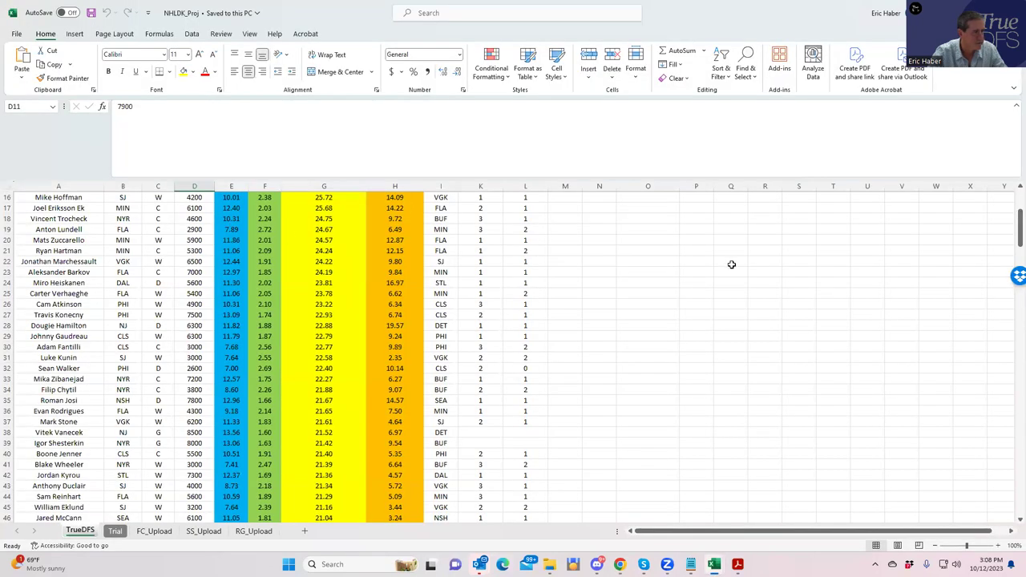
{"action": "scroll", "coordinate": [721, 252], "scroll_direction": "up", "scroll_amount": 5}
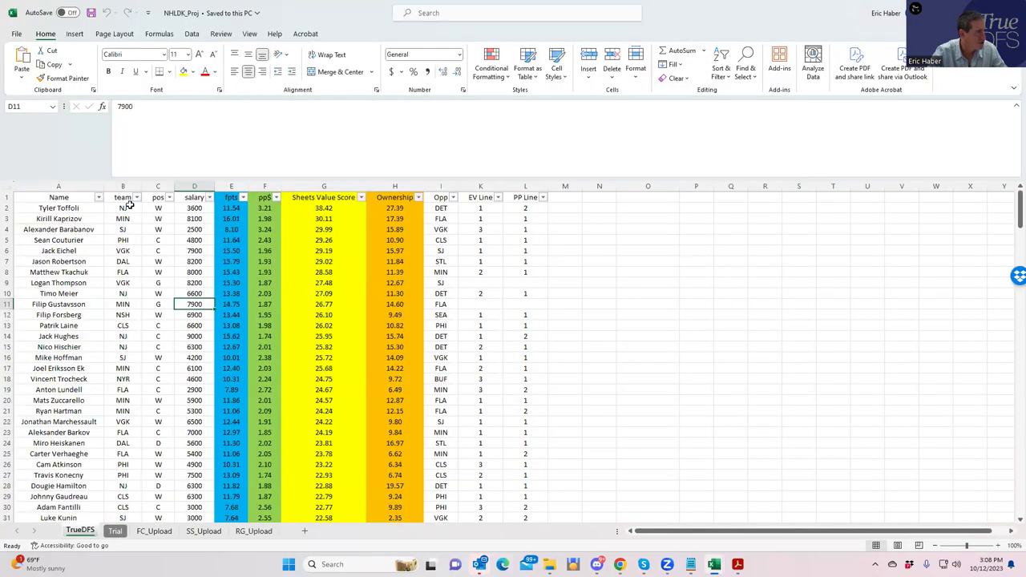
{"action": "left_click", "coordinate": [127, 207]}
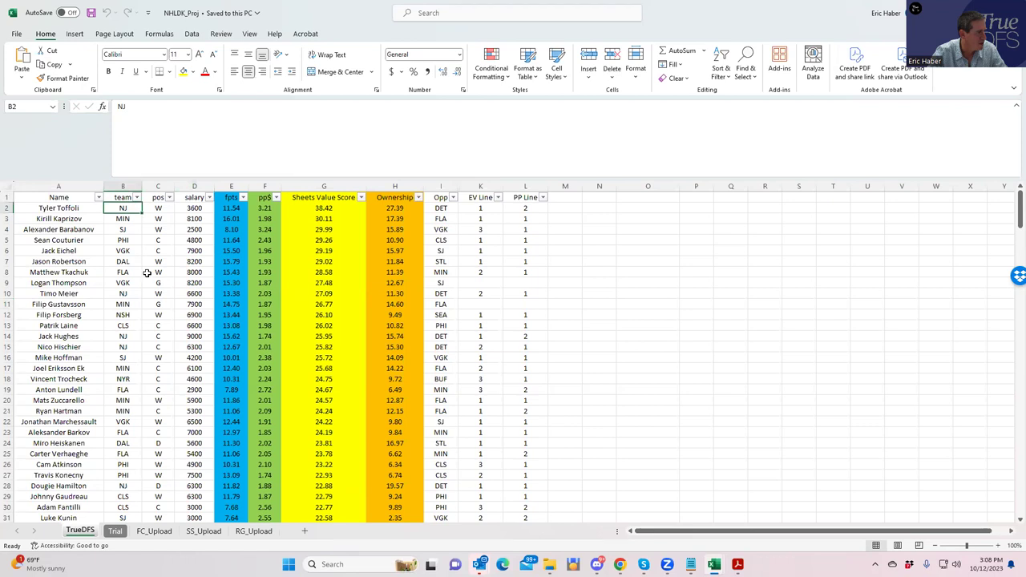
{"action": "left_click", "coordinate": [126, 293]}
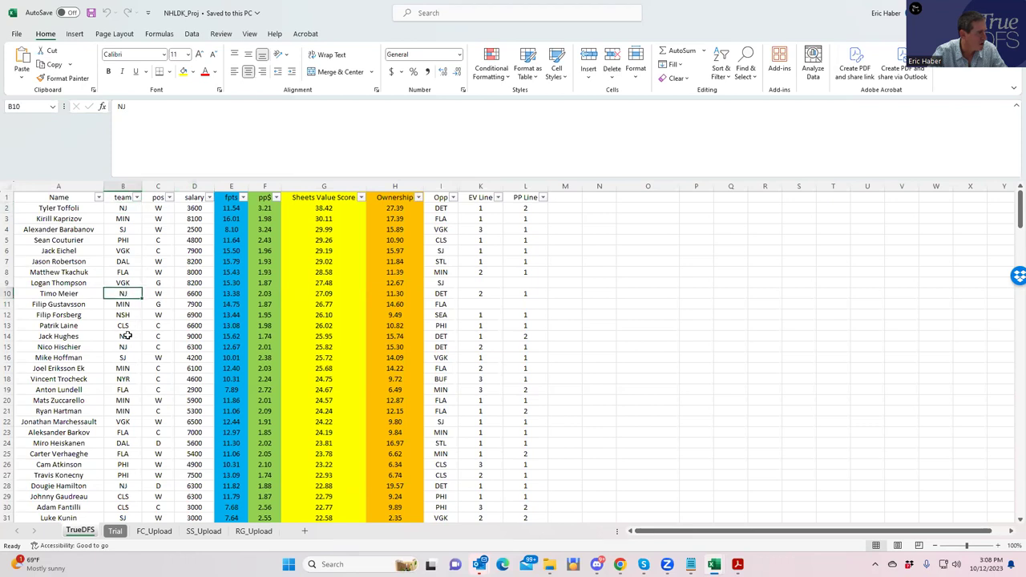
{"action": "left_click", "coordinate": [125, 336]}
{"action": "left_click", "coordinate": [122, 347]}
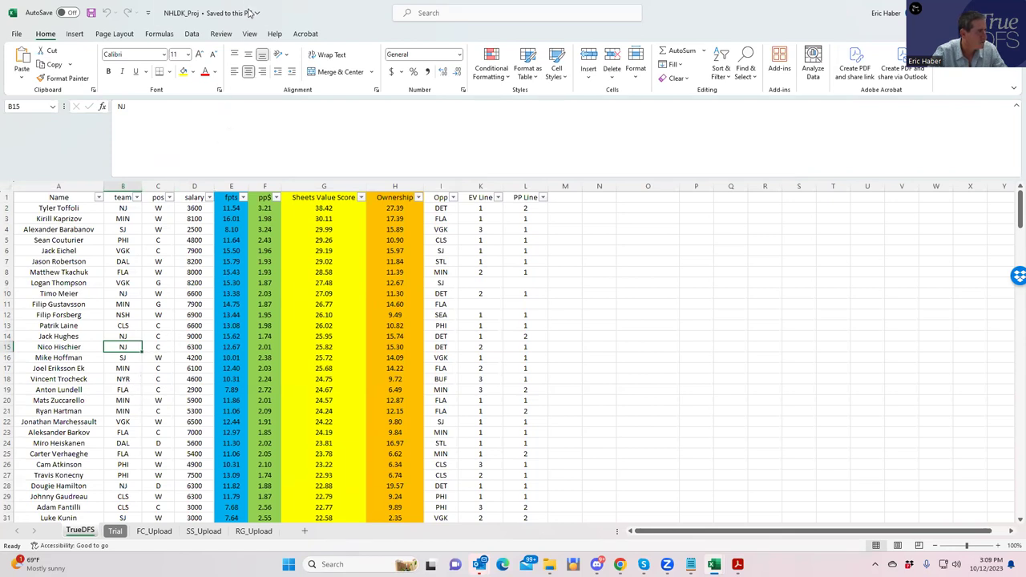
{"action": "key", "text": "alt+Tab"}
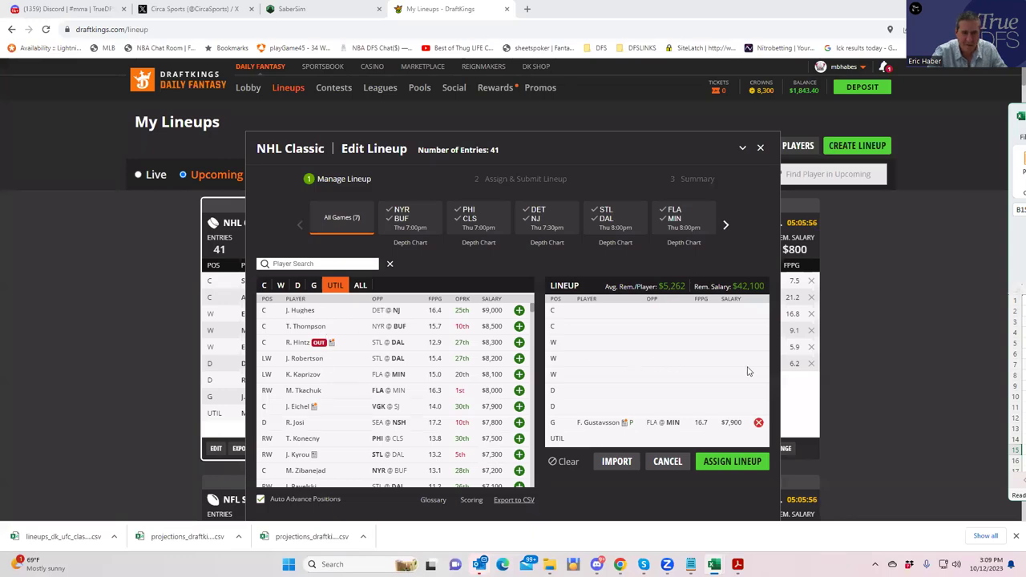
Step: Add J. Hughes at centre, and T. Meier and T. Toffoli at wing from DET @ NJ
{"action": "left_click", "coordinate": [519, 310]}
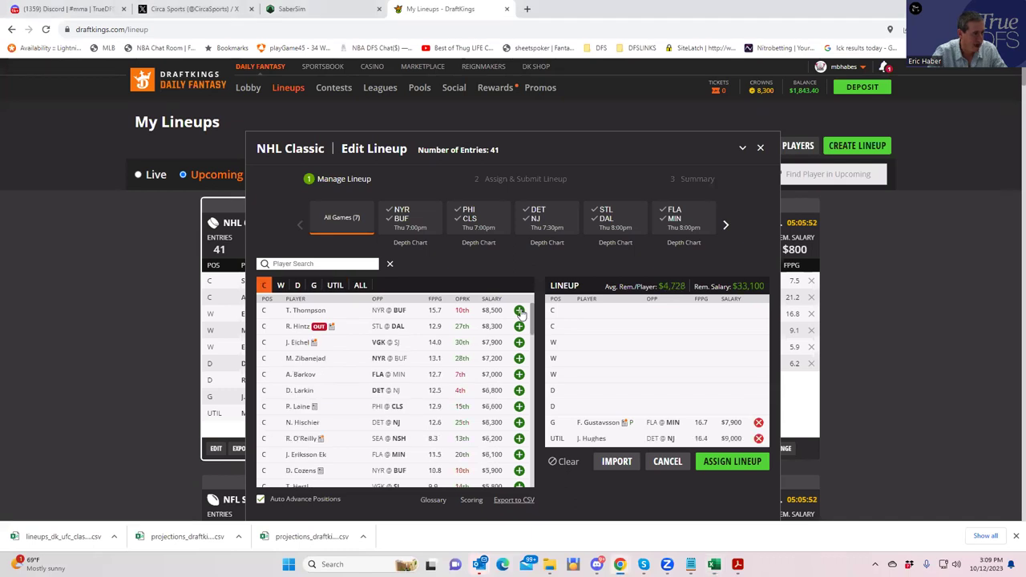
{"action": "left_click", "coordinate": [758, 438]}
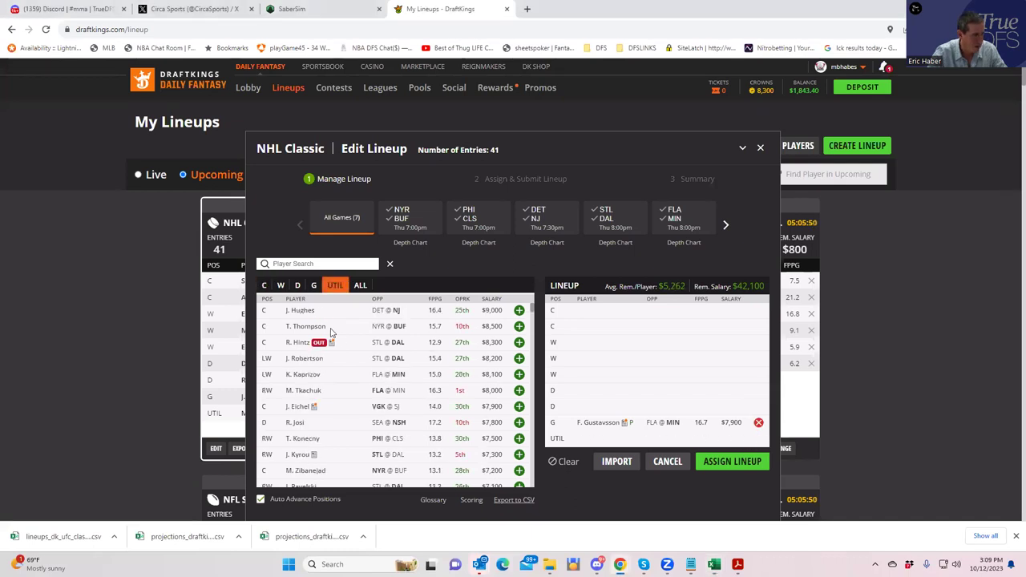
{"action": "left_click", "coordinate": [265, 285]}
{"action": "left_click", "coordinate": [517, 310]}
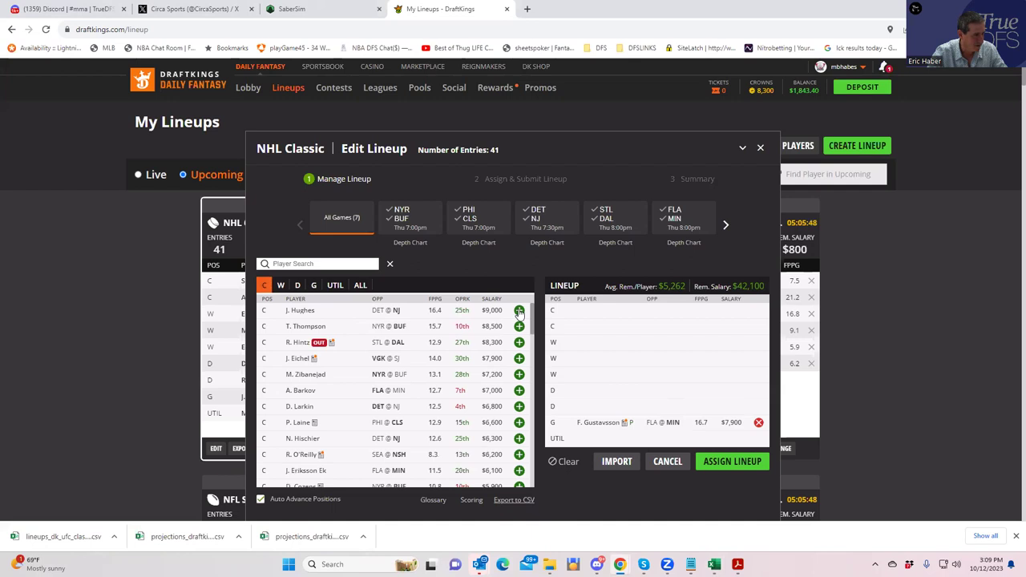
{"action": "left_click", "coordinate": [280, 285]}
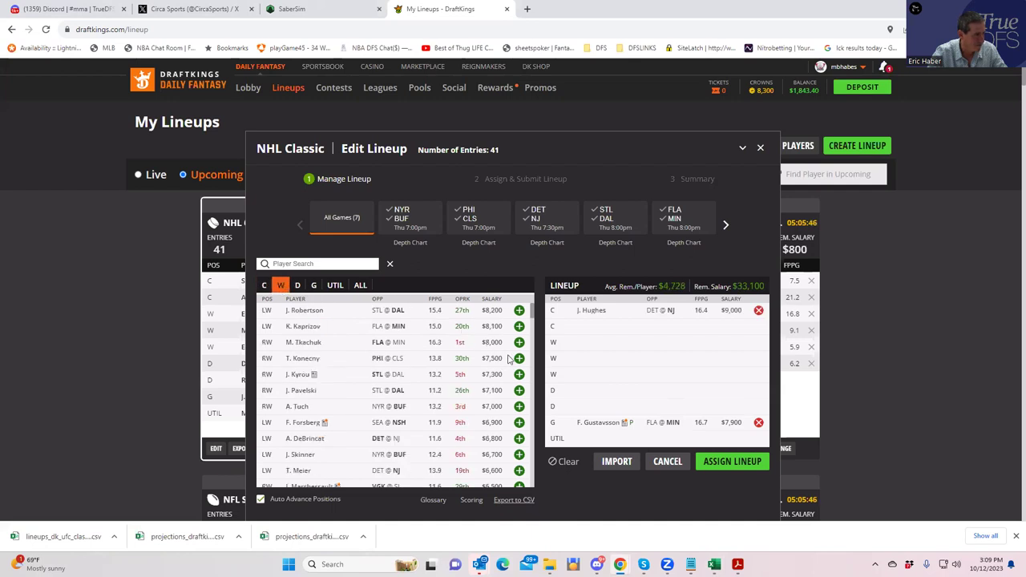
{"action": "left_click", "coordinate": [538, 221]}
{"action": "left_click", "coordinate": [523, 310]}
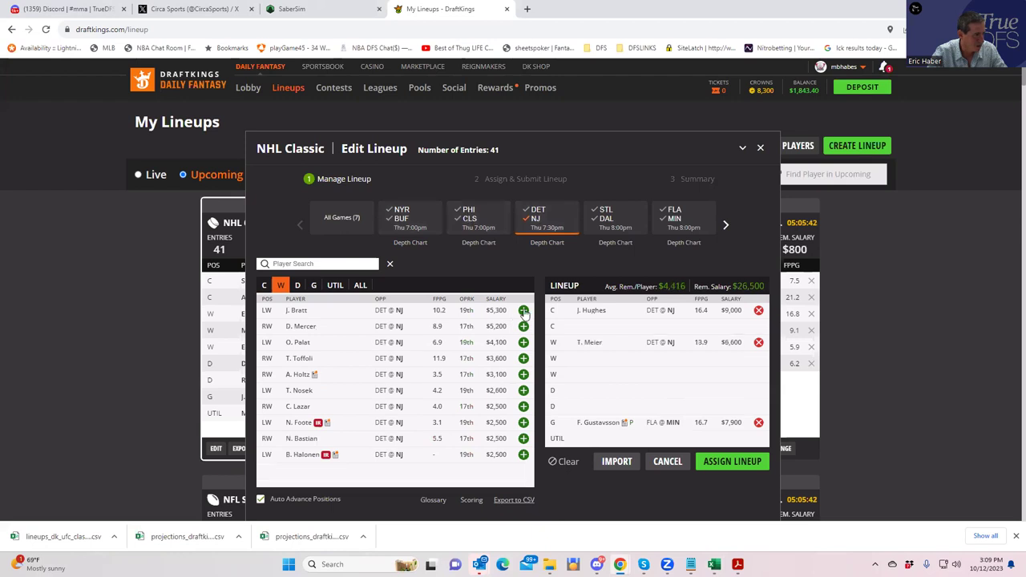
{"action": "left_click", "coordinate": [522, 359]}
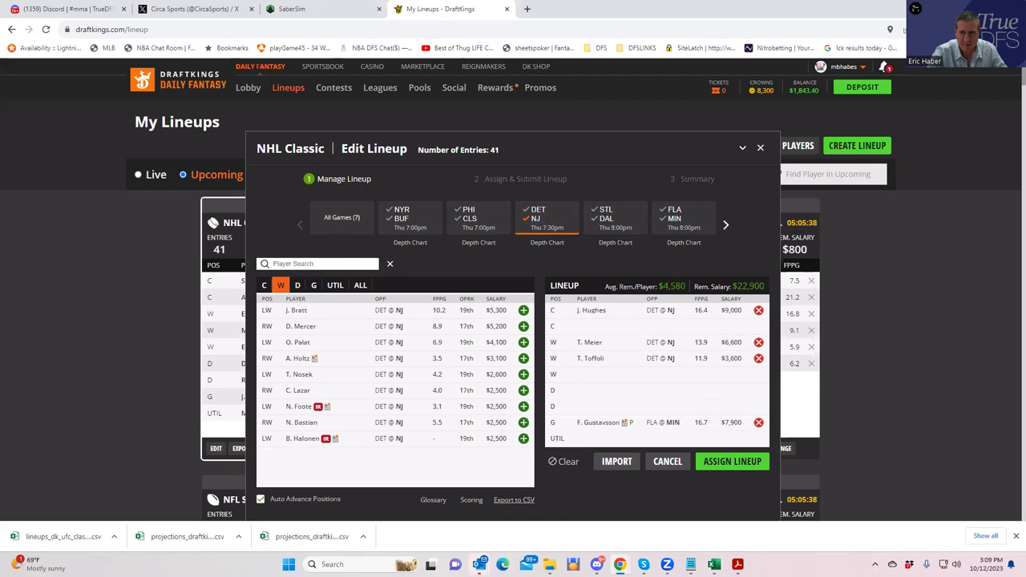
Step: Recheck Toffoli's, Meier's and Hischier's teams in cells B2, B10 and B15 of the spreadsheet
{"action": "key", "text": "alt+Tab"}
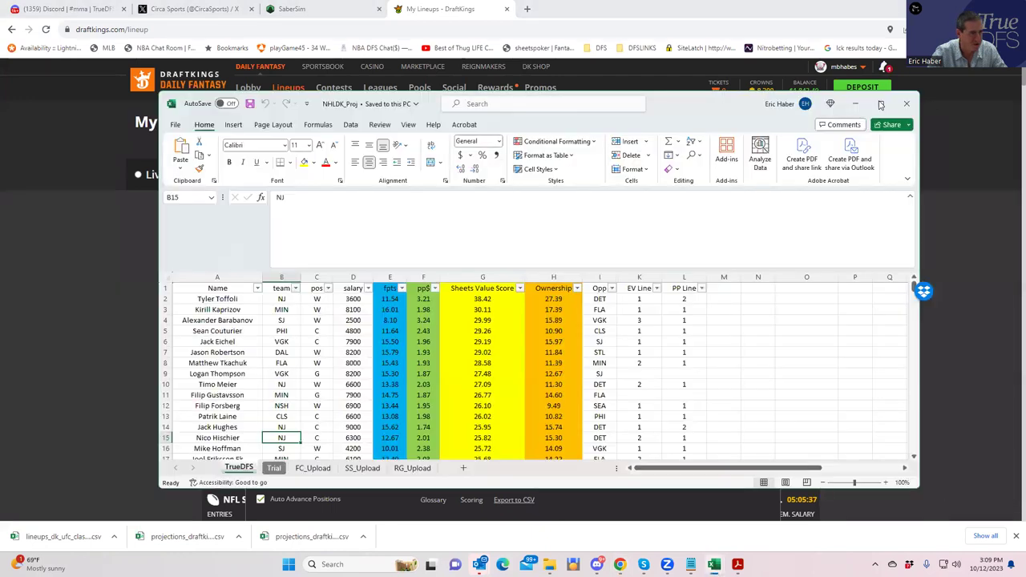
{"action": "left_click", "coordinate": [882, 104]}
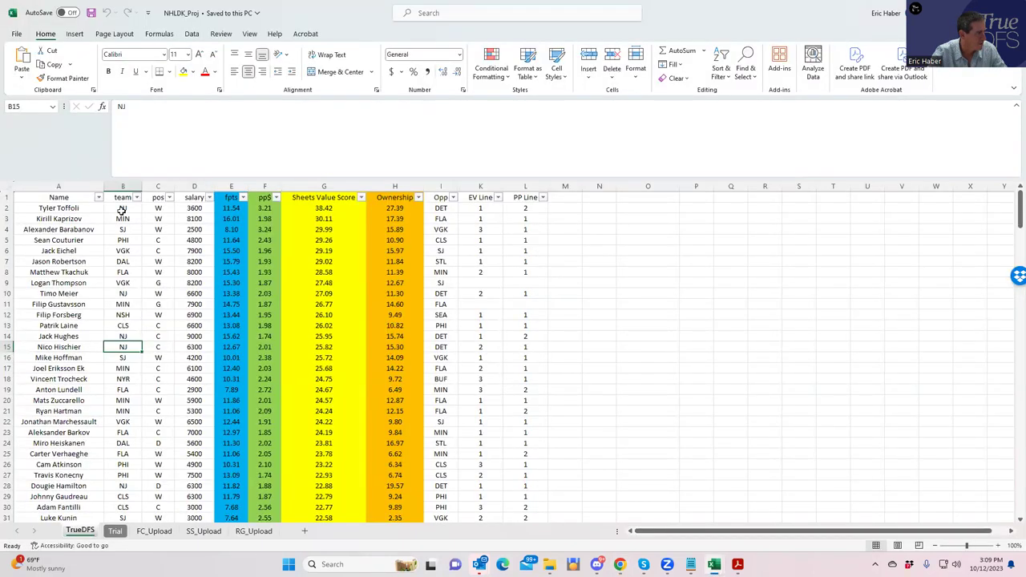
{"action": "left_click", "coordinate": [122, 208]}
{"action": "left_click", "coordinate": [128, 293]}
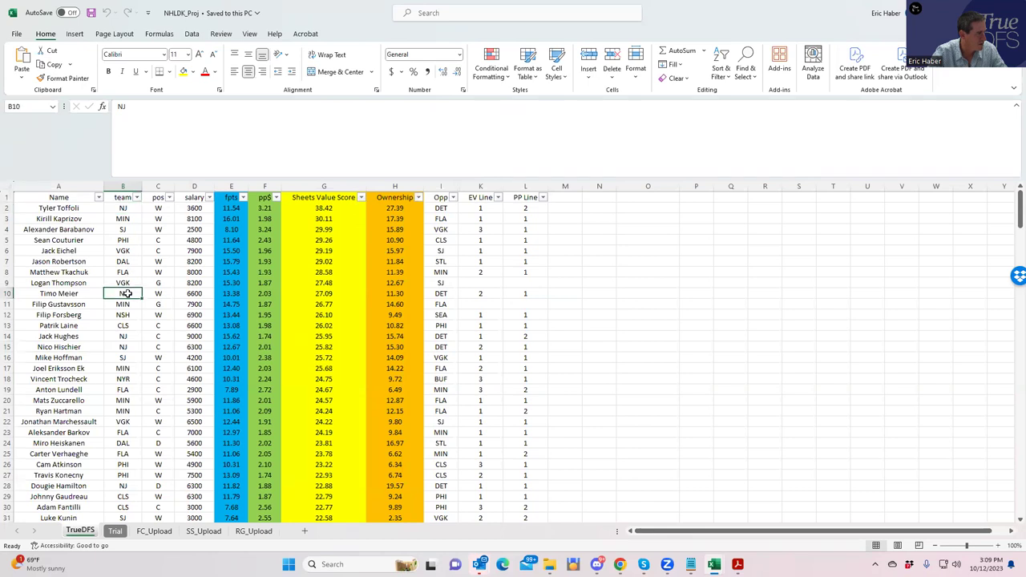
{"action": "left_click", "coordinate": [125, 346]}
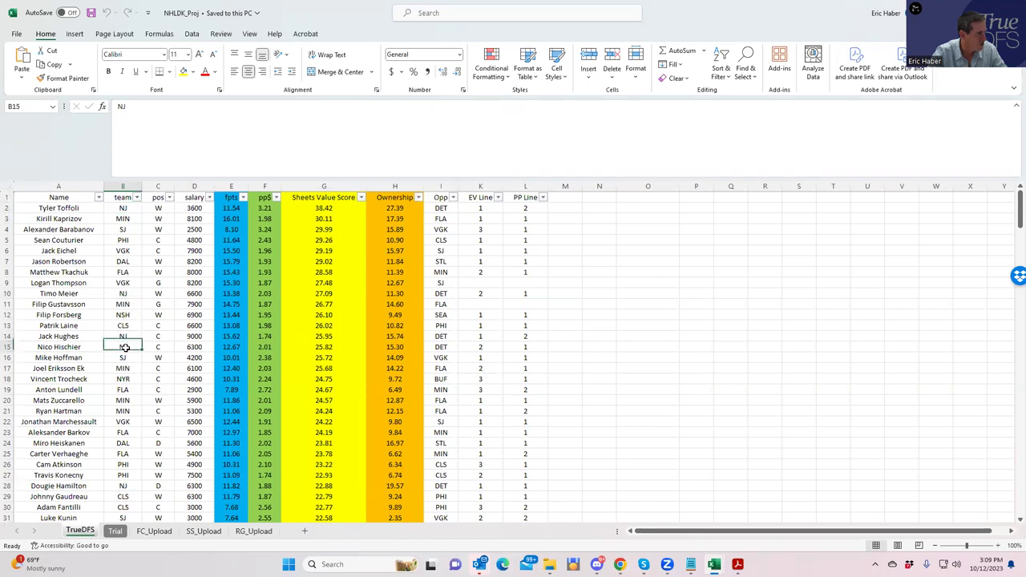
Step: Add N. Hischier to the second centre slot from the DET @ NJ game
{"action": "key", "text": "alt+Tab"}
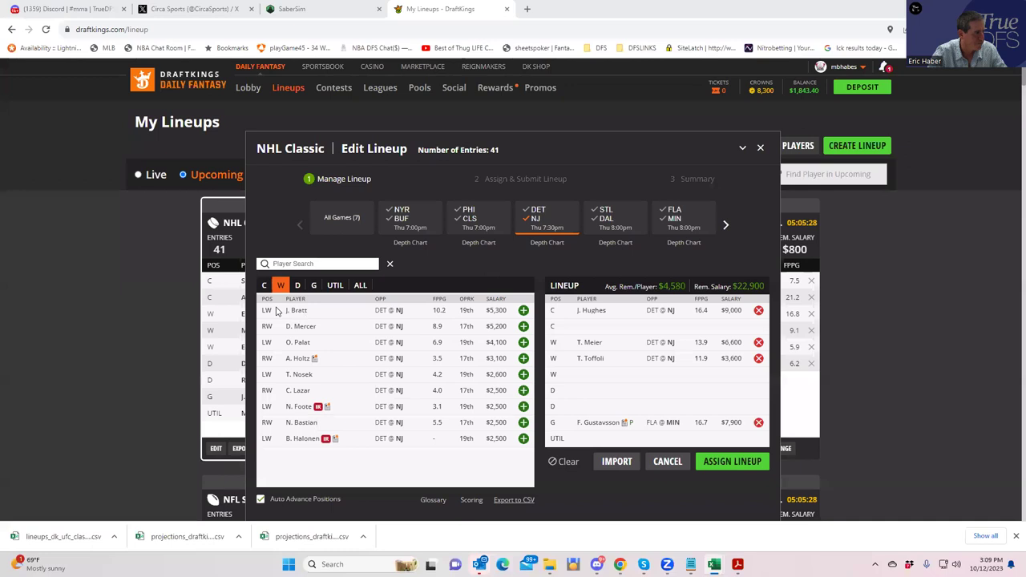
{"action": "left_click", "coordinate": [264, 285]}
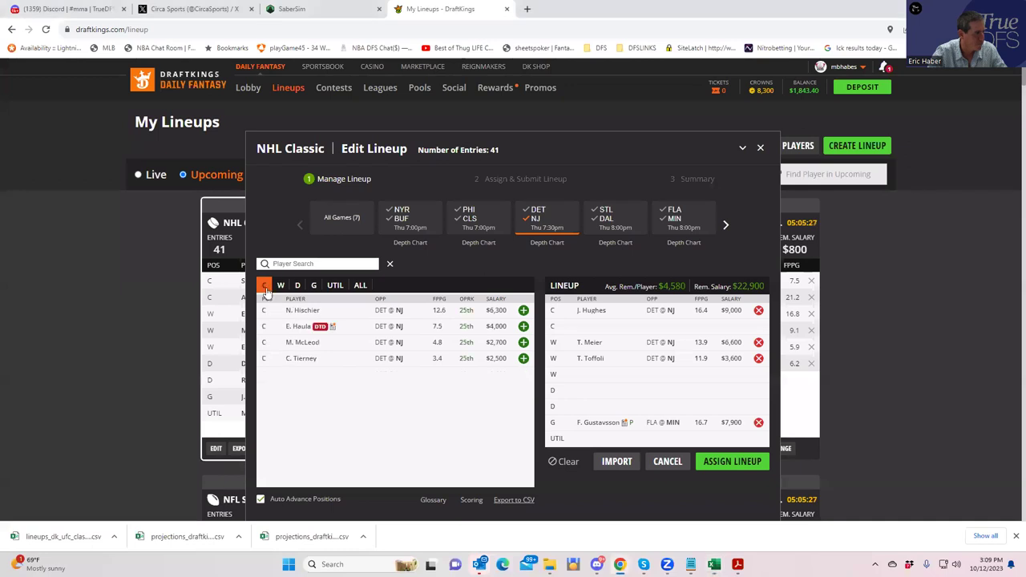
{"action": "left_click", "coordinate": [522, 310]}
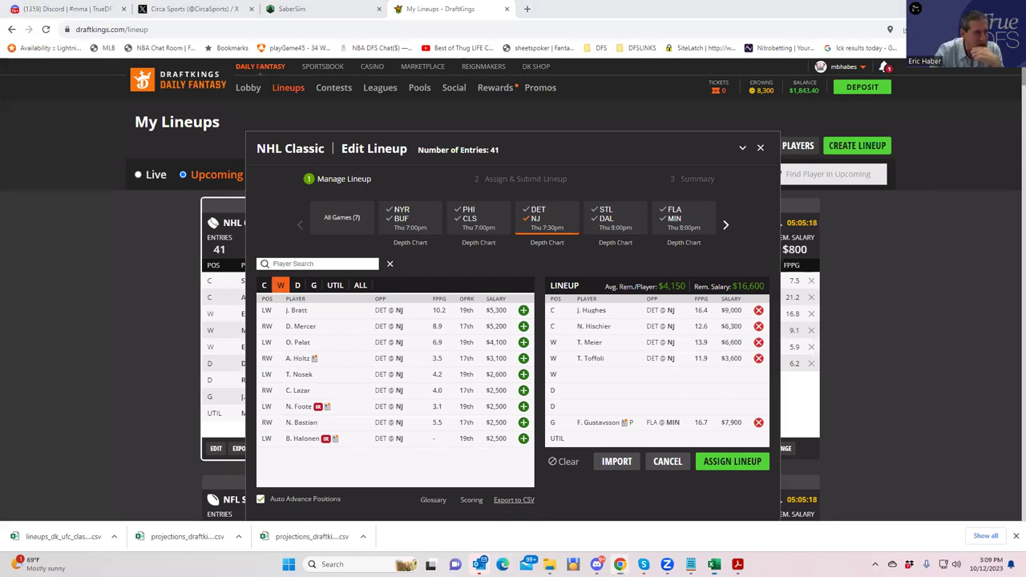
{"action": "key", "text": "alt+Tab"}
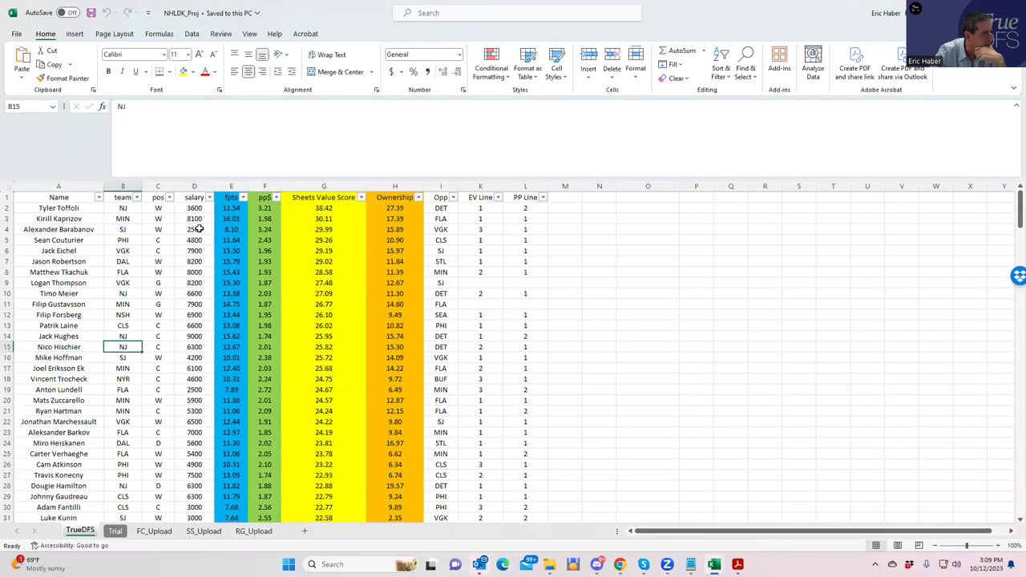
Step: Compare Barabanov's 2500 salary (D4) with Hoffman's 4200 (D16) and check Barabanov's power-play line
{"action": "left_click", "coordinate": [199, 229]}
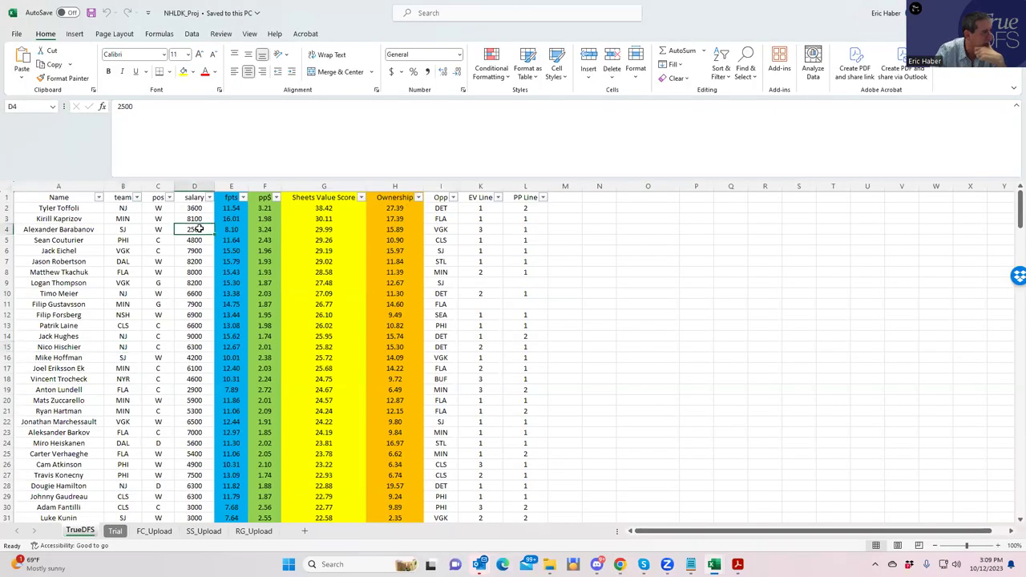
{"action": "left_click", "coordinate": [57, 229]}
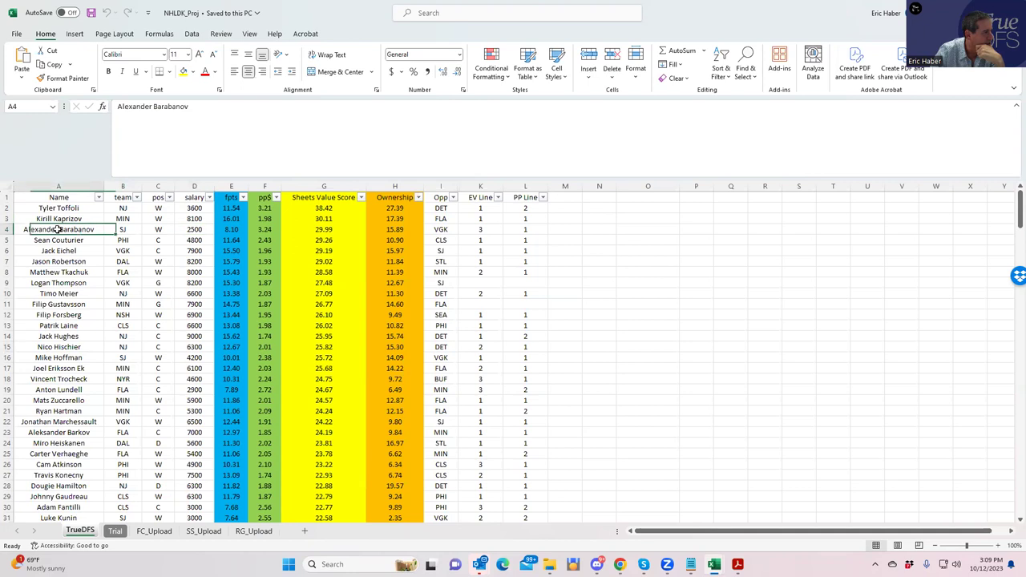
{"action": "left_click", "coordinate": [184, 228]}
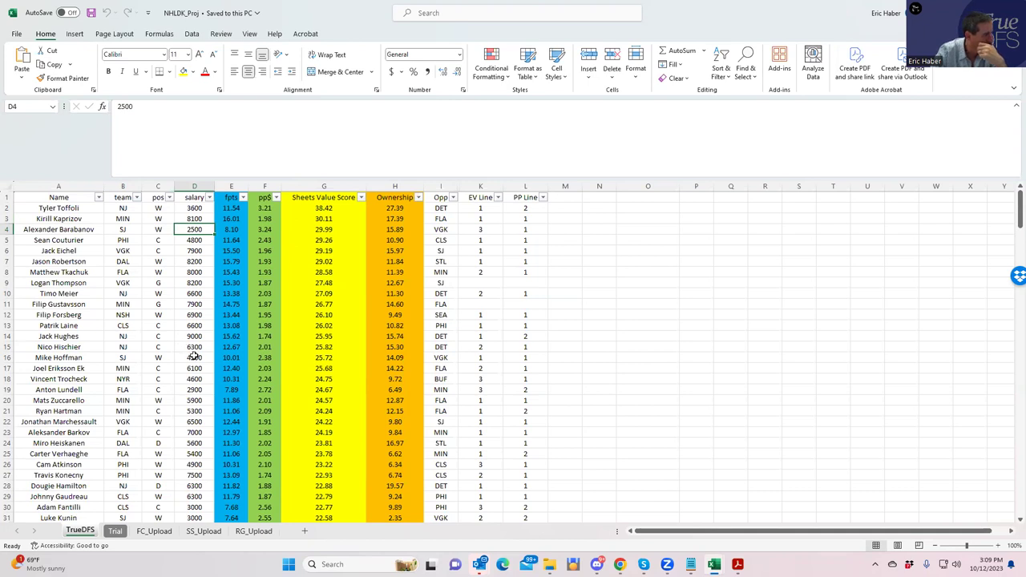
{"action": "left_click", "coordinate": [194, 357]}
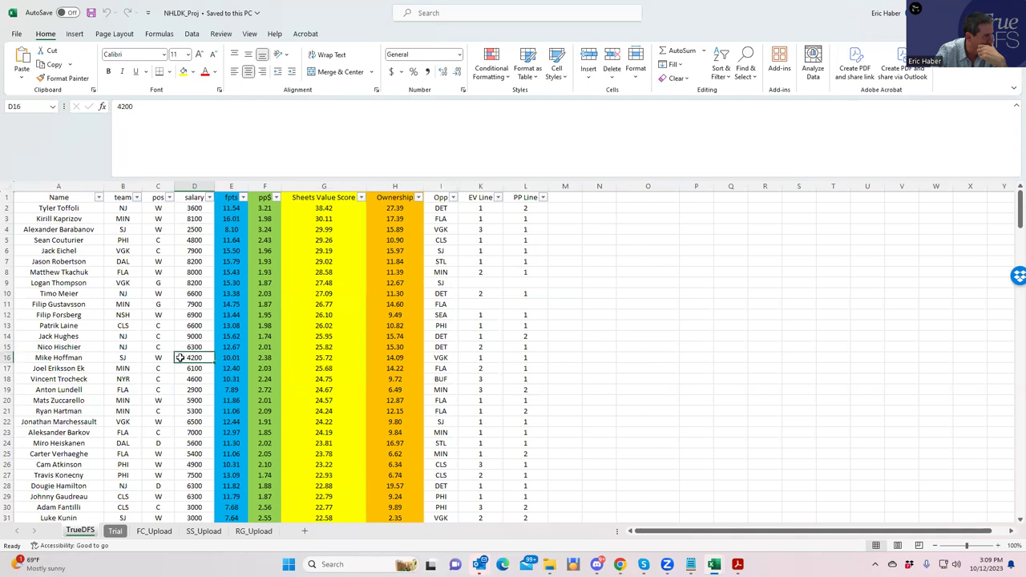
{"action": "key", "text": "Left"}
{"action": "key", "text": "Left"}
{"action": "left_click", "coordinate": [197, 360]}
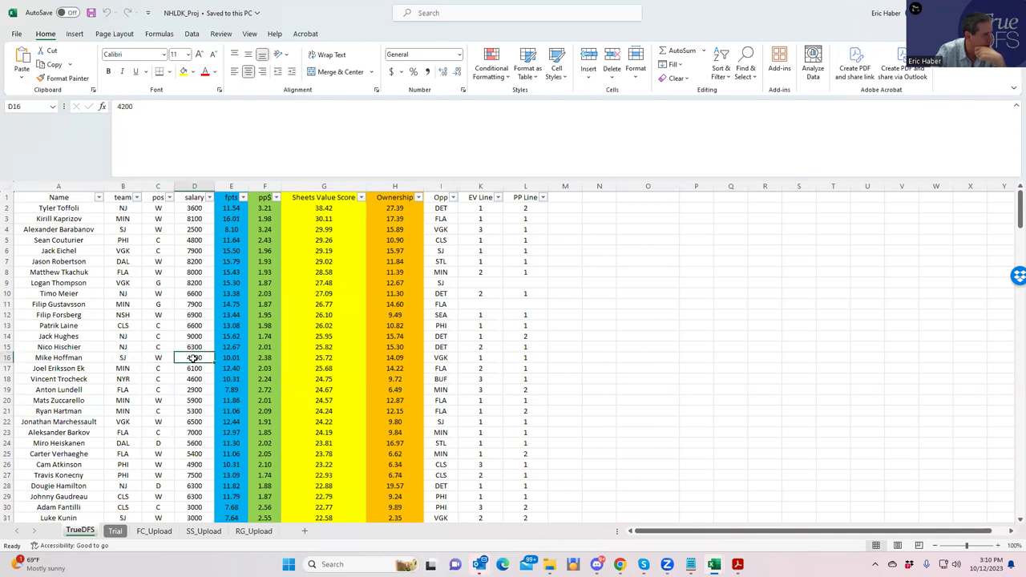
{"action": "left_click", "coordinate": [194, 228]}
{"action": "left_click", "coordinate": [195, 358]}
{"action": "left_click", "coordinate": [525, 229]}
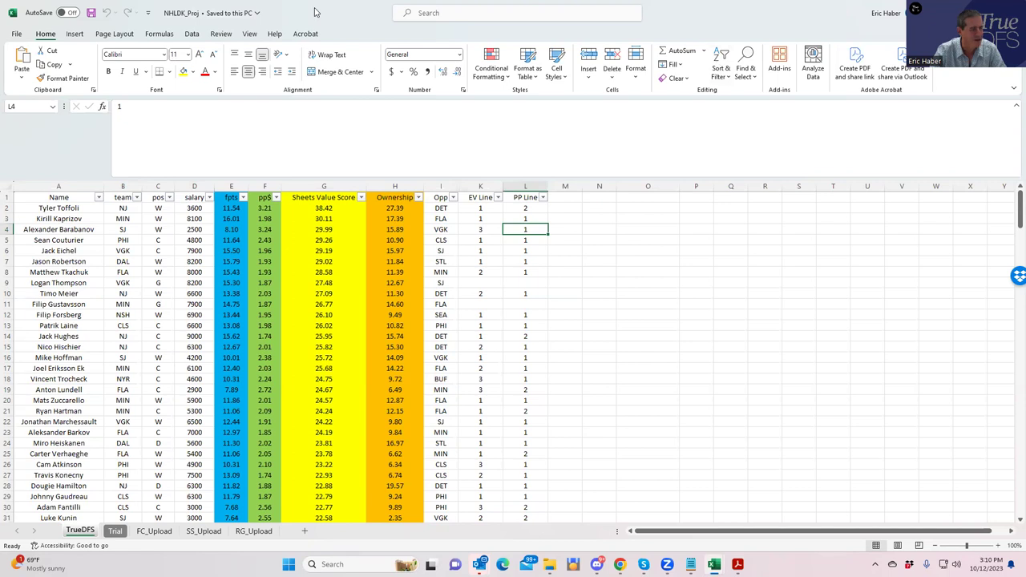
{"action": "key", "text": "alt+Tab"}
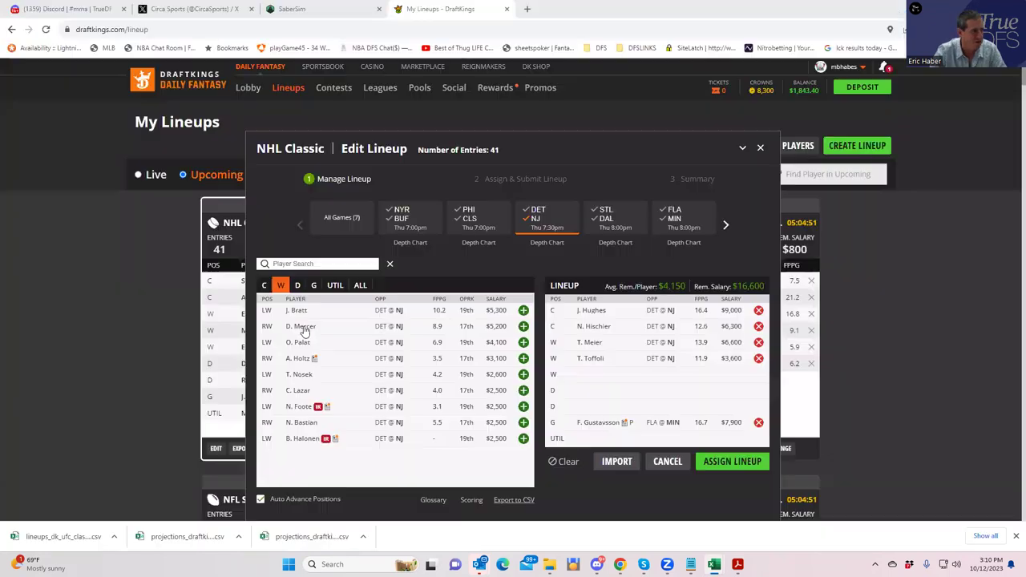
Step: Add M. Hoffman from the VGK@SJ game to the wing slot
{"action": "left_click", "coordinate": [538, 222]}
{"action": "left_click", "coordinate": [723, 226]}
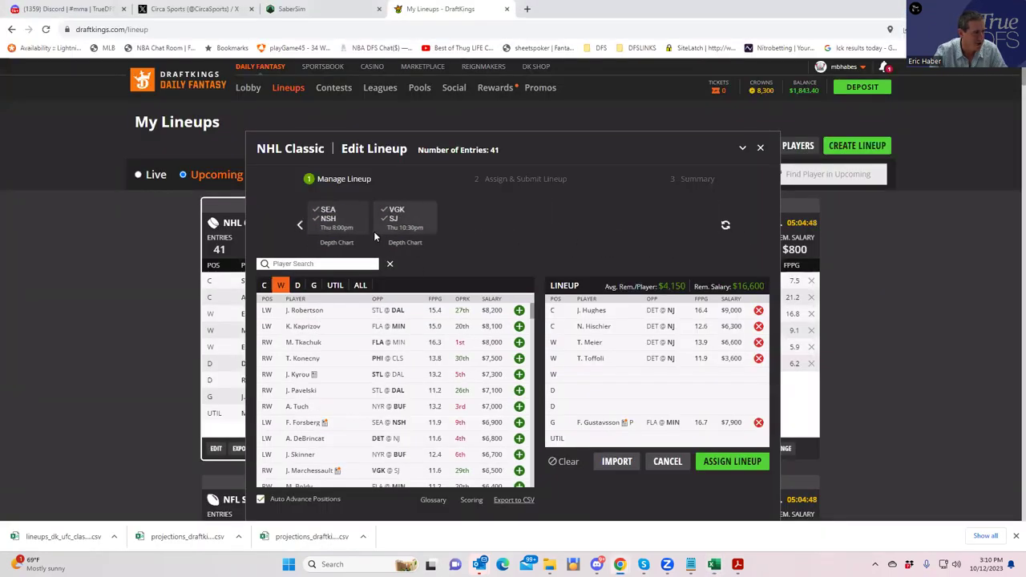
{"action": "left_click", "coordinate": [405, 220]}
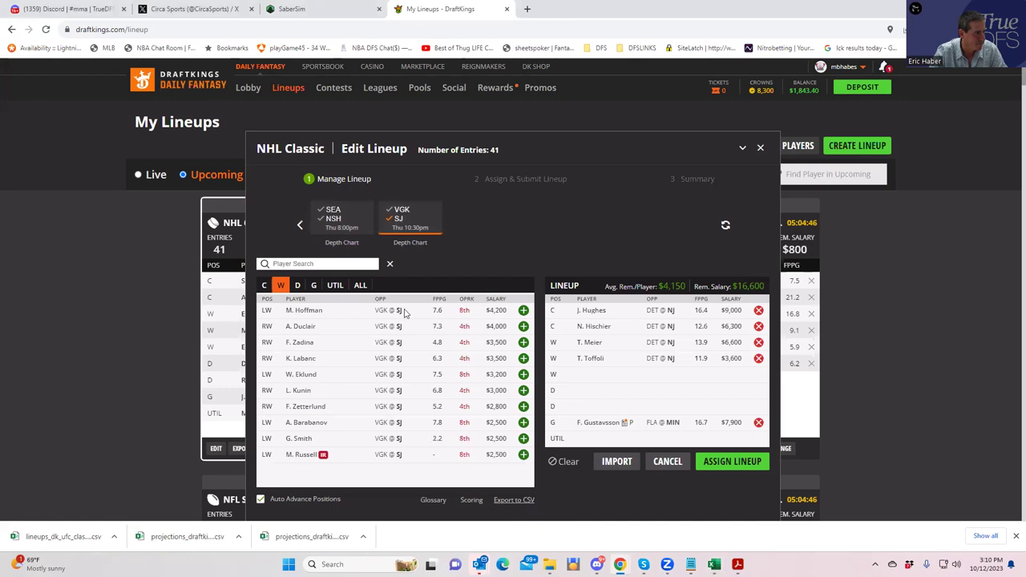
{"action": "left_click", "coordinate": [523, 310]}
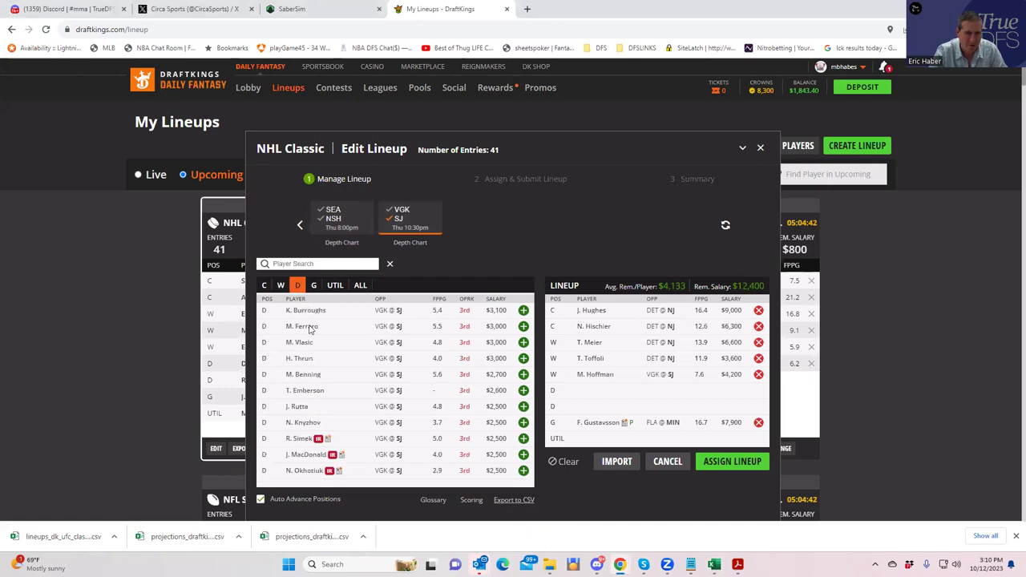
Step: Search the UTIL list for Barabanov and add A. Barabanov to the utility slot
{"action": "left_click", "coordinate": [336, 286]}
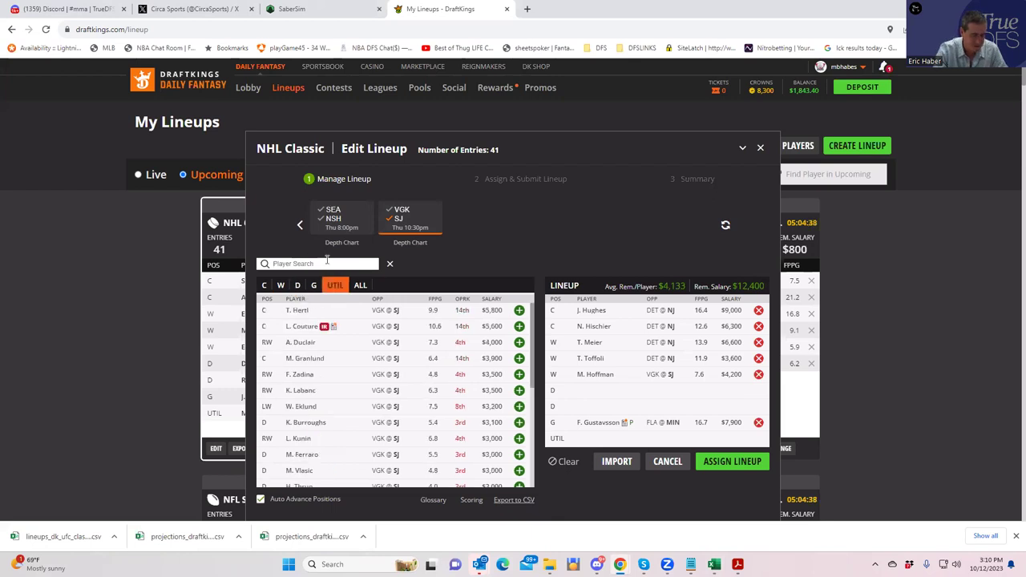
{"action": "left_click", "coordinate": [326, 263]}
{"action": "type", "text": "barbi"}
{"action": "key", "text": "BackSpace"}
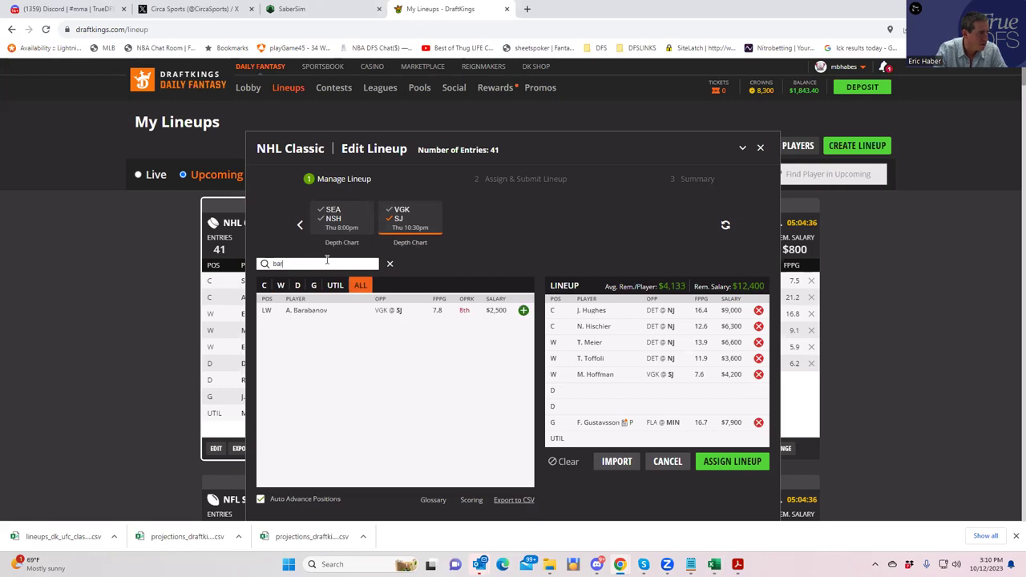
{"action": "left_click", "coordinate": [521, 311]}
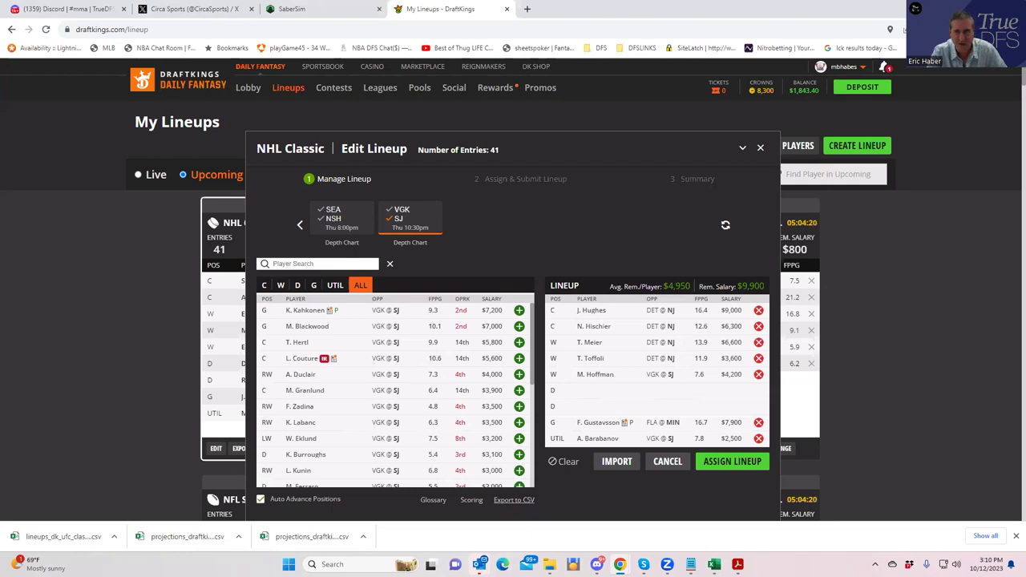
{"action": "key", "text": "alt+Tab"}
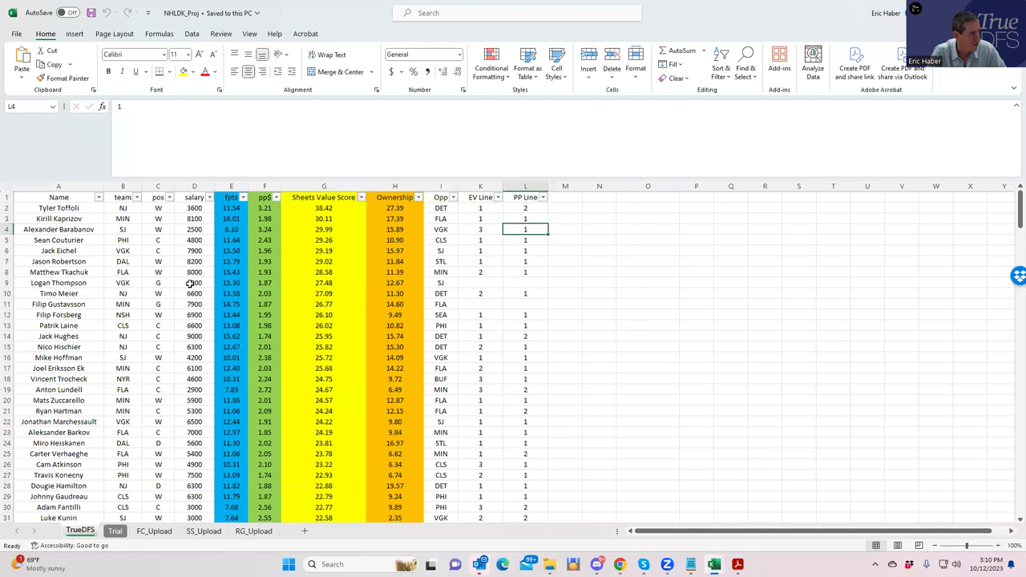
Step: Check the positions of Heiskanen, Hamilton and Meier, plus Meier's EV line
{"action": "left_click", "coordinate": [165, 443]}
{"action": "scroll", "coordinate": [187, 474], "scroll_direction": "down", "scroll_amount": 1}
{"action": "left_click", "coordinate": [164, 452]}
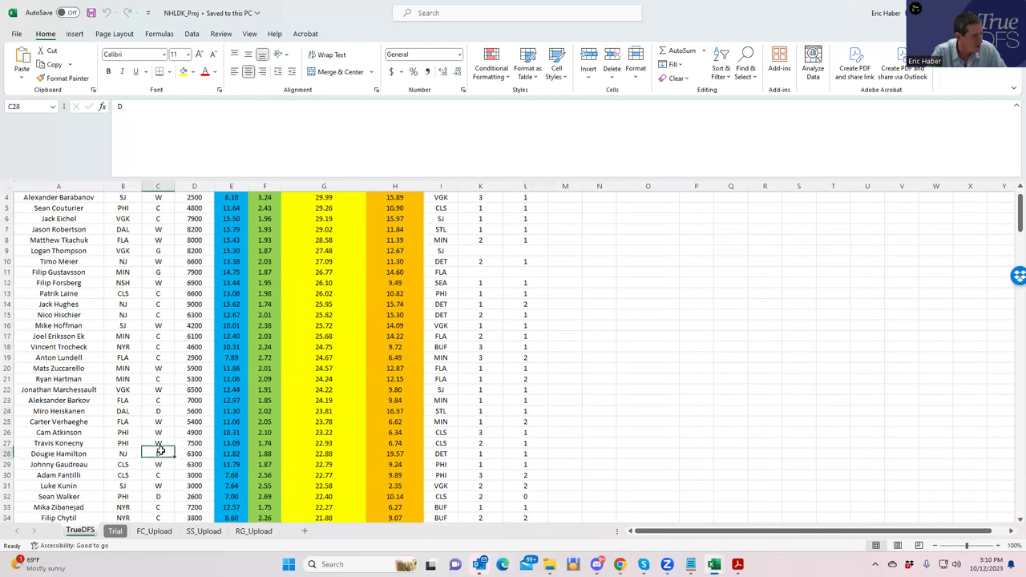
{"action": "double_click", "coordinate": [362, 16]}
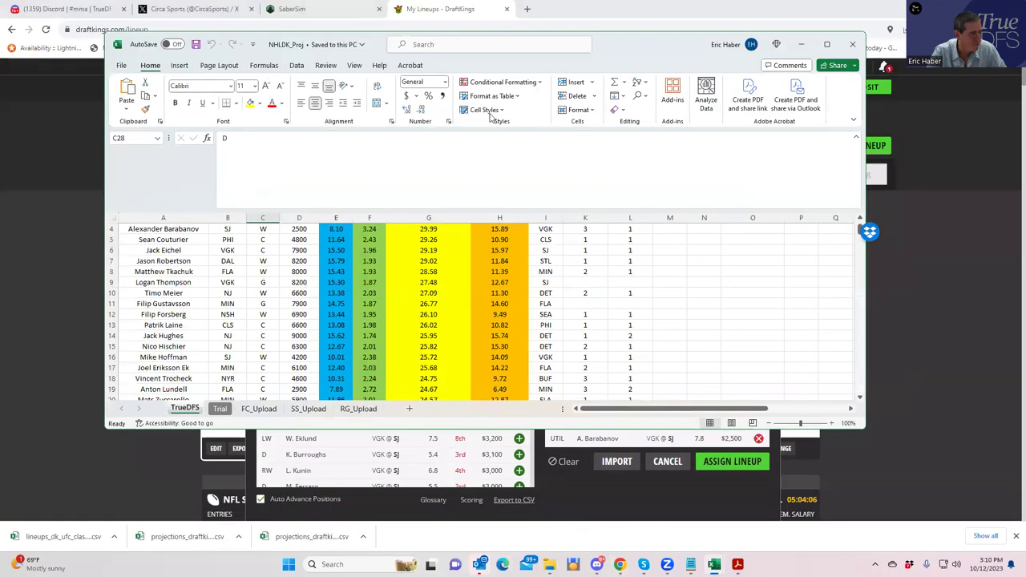
{"action": "left_click", "coordinate": [585, 292]}
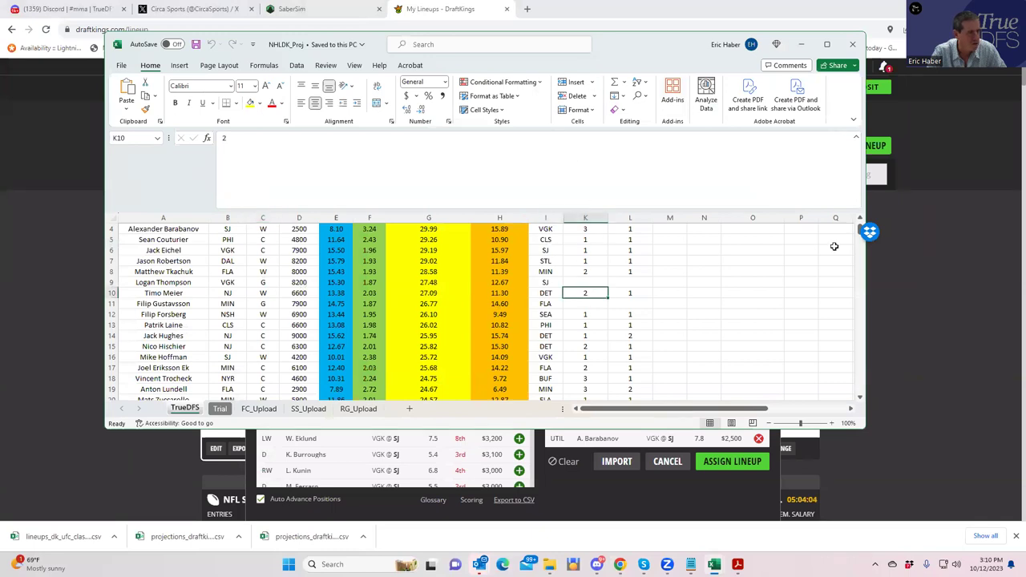
{"action": "left_click", "coordinate": [263, 293]}
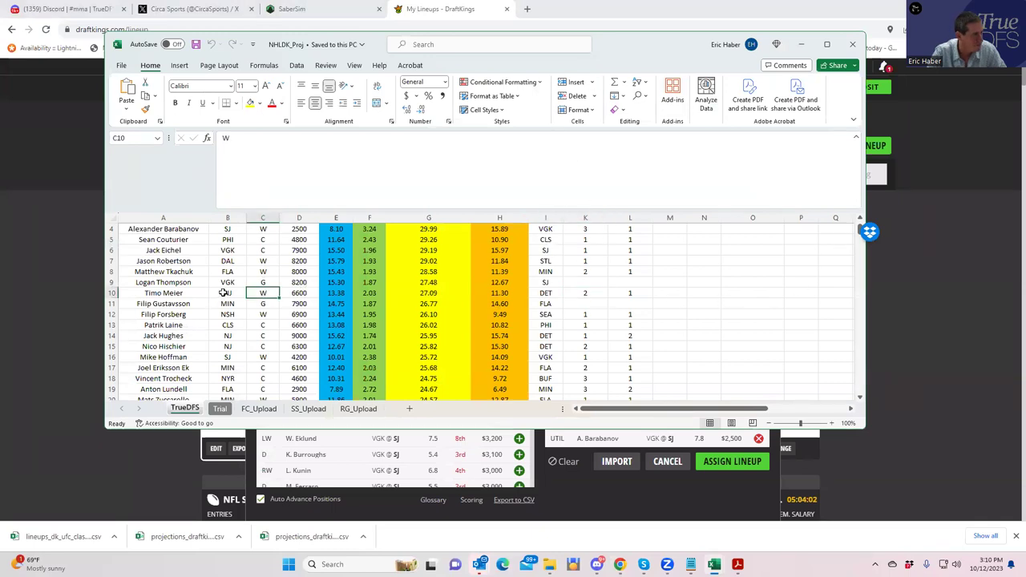
{"action": "scroll", "coordinate": [205, 292], "scroll_direction": "up", "scroll_amount": 1}
{"action": "scroll", "coordinate": [248, 306], "scroll_direction": "down", "scroll_amount": 2}
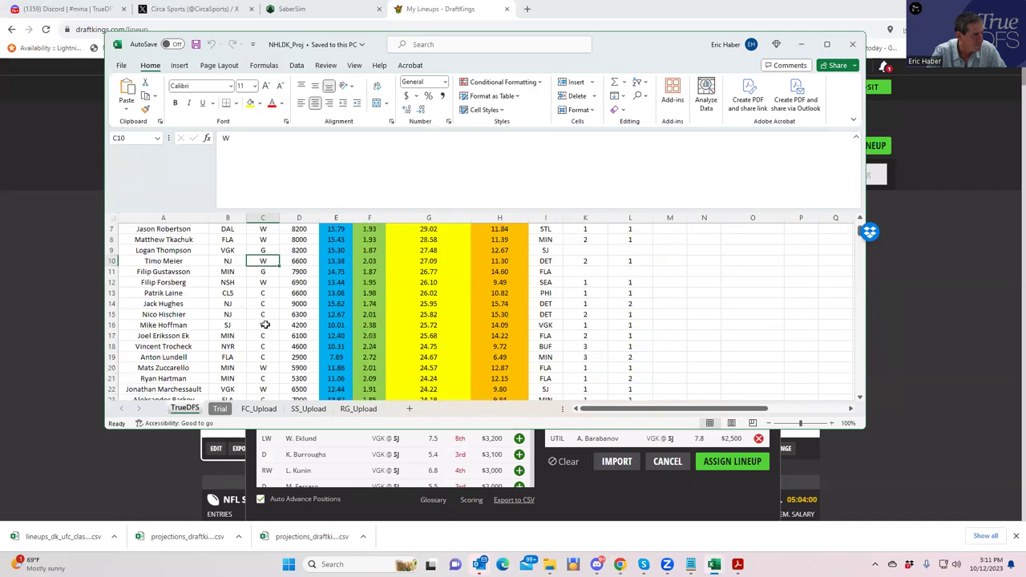
{"action": "scroll", "coordinate": [261, 320], "scroll_direction": "down", "scroll_amount": 5}
{"action": "scroll", "coordinate": [264, 324], "scroll_direction": "down", "scroll_amount": 3}
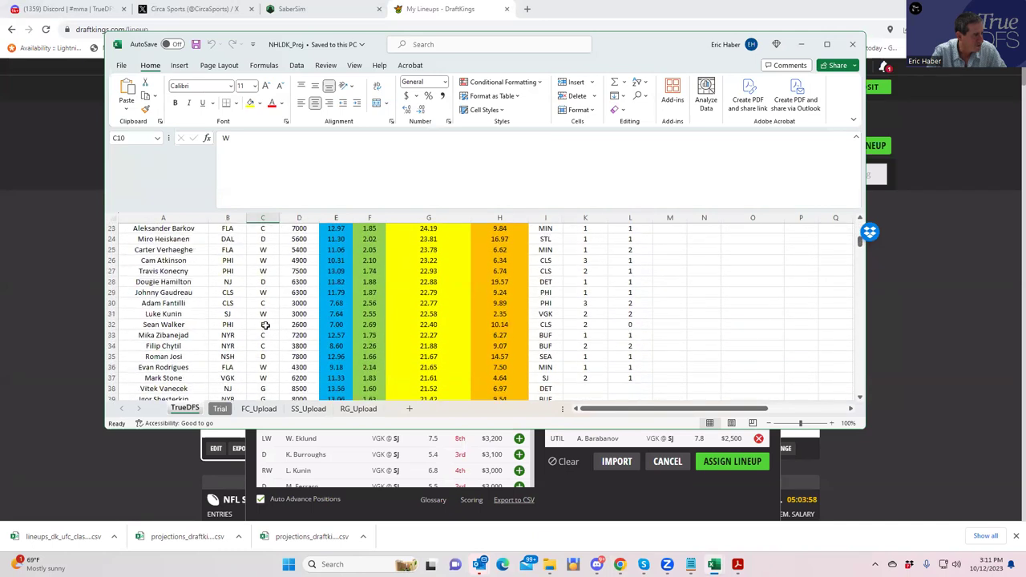
{"action": "scroll", "coordinate": [265, 325], "scroll_direction": "down", "scroll_amount": 1}
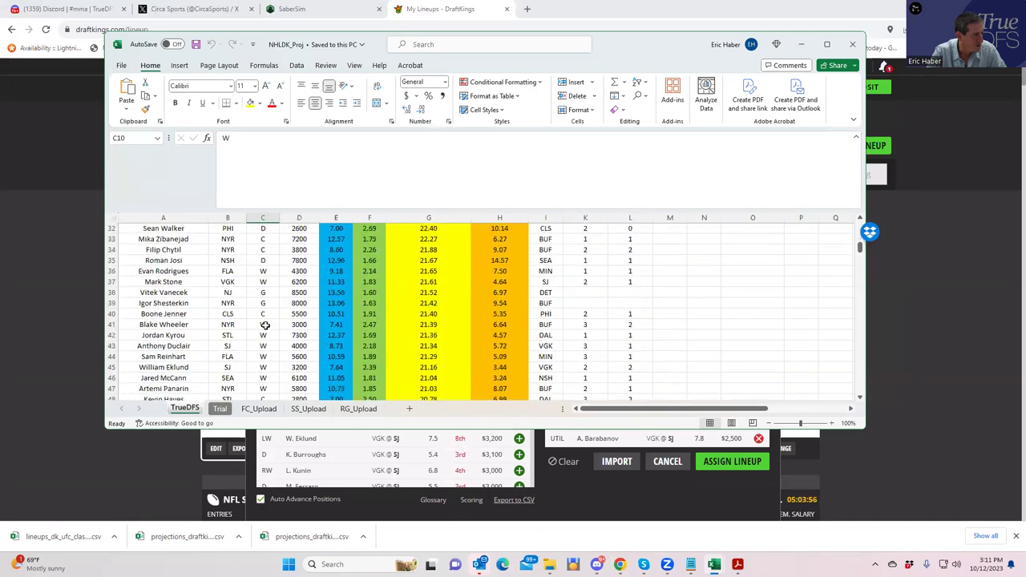
{"action": "scroll", "coordinate": [264, 324], "scroll_direction": "up", "scroll_amount": 11}
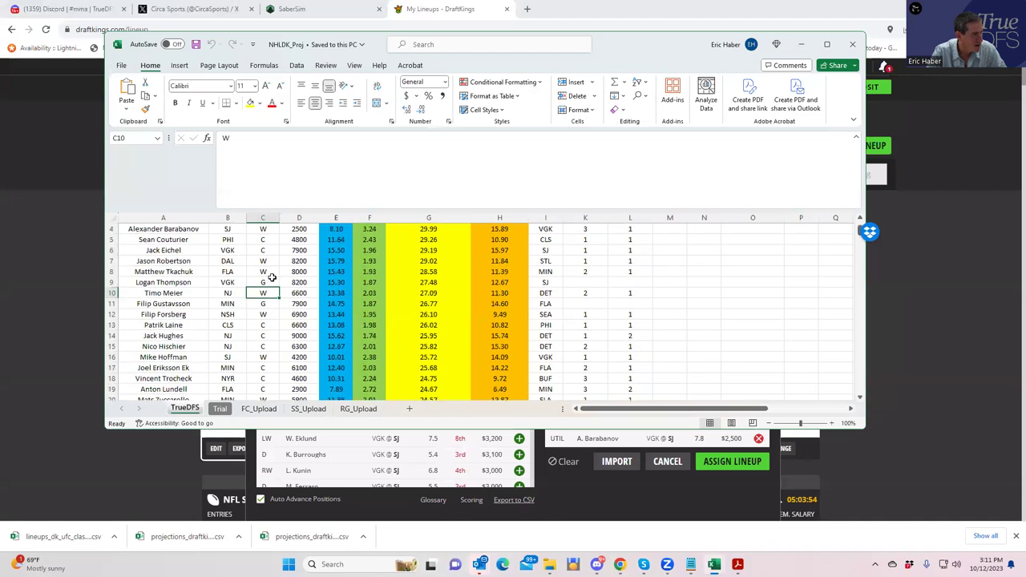
Step: Sort the pos column A to Z and review defensemen like Hamilton and Ferraro
{"action": "left_click", "coordinate": [273, 229]}
{"action": "left_click", "coordinate": [168, 368]}
{"action": "left_click", "coordinate": [168, 378]}
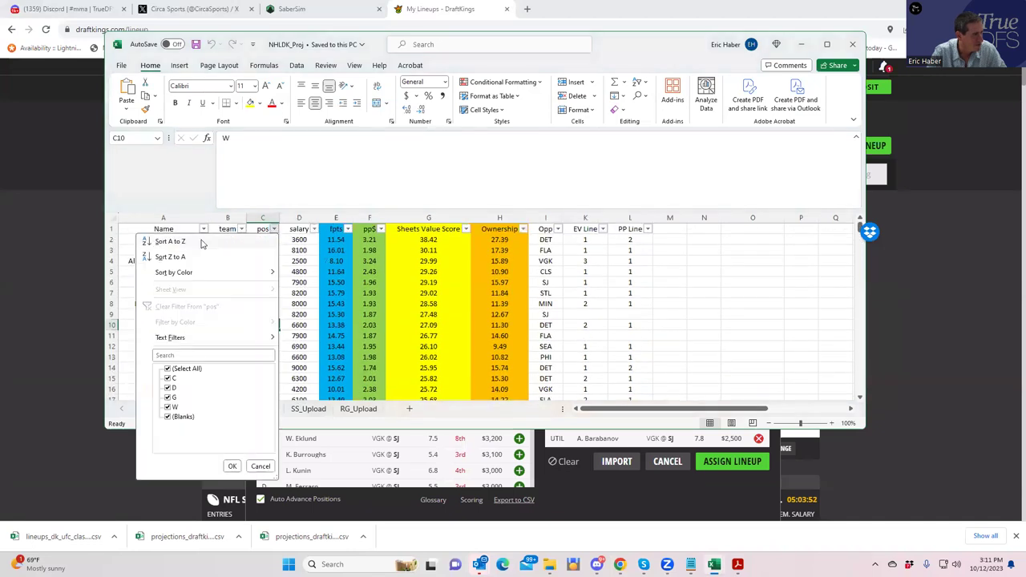
{"action": "left_click", "coordinate": [231, 465]}
{"action": "scroll", "coordinate": [364, 293], "scroll_direction": "down", "scroll_amount": 4}
{"action": "scroll", "coordinate": [365, 297], "scroll_direction": "down", "scroll_amount": 13}
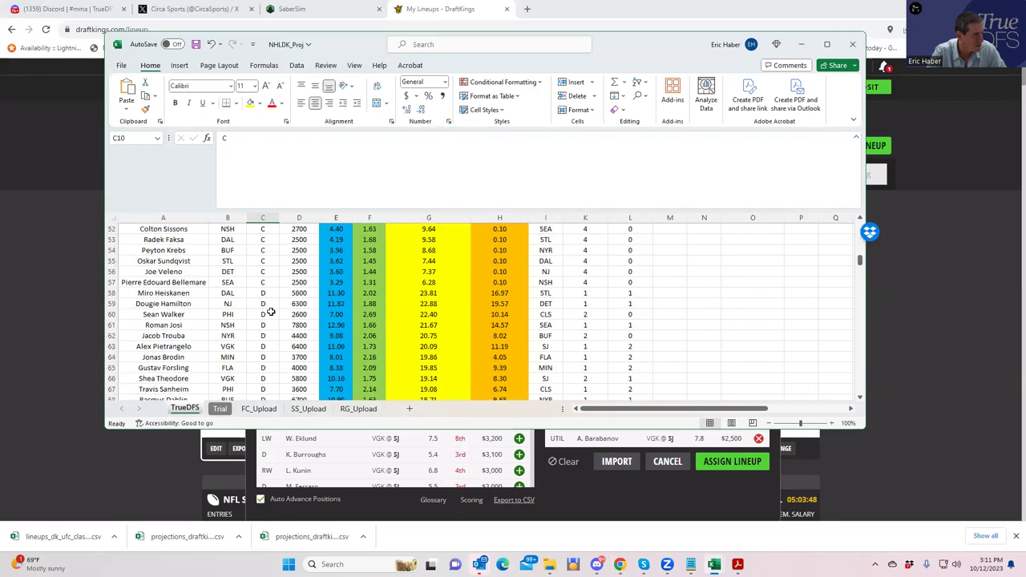
{"action": "left_click", "coordinate": [270, 304]}
{"action": "scroll", "coordinate": [300, 338], "scroll_direction": "down", "scroll_amount": 2}
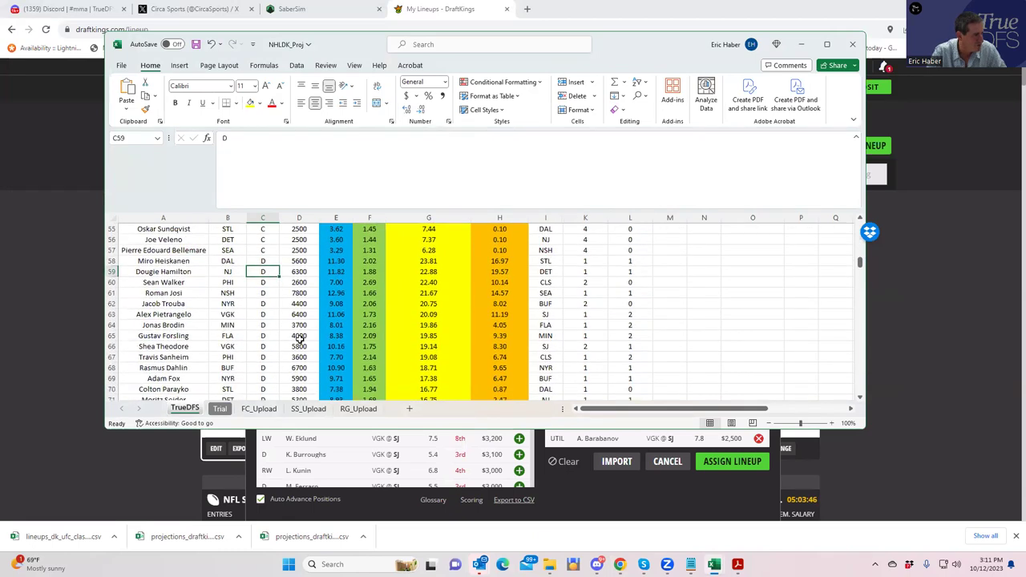
{"action": "scroll", "coordinate": [299, 340], "scroll_direction": "down", "scroll_amount": 7}
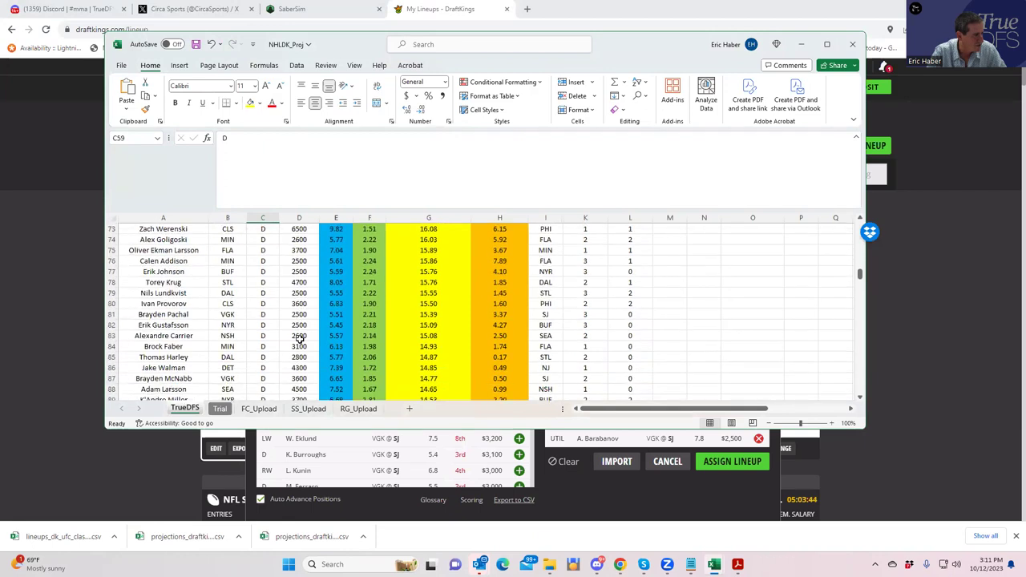
{"action": "left_click", "coordinate": [299, 347]}
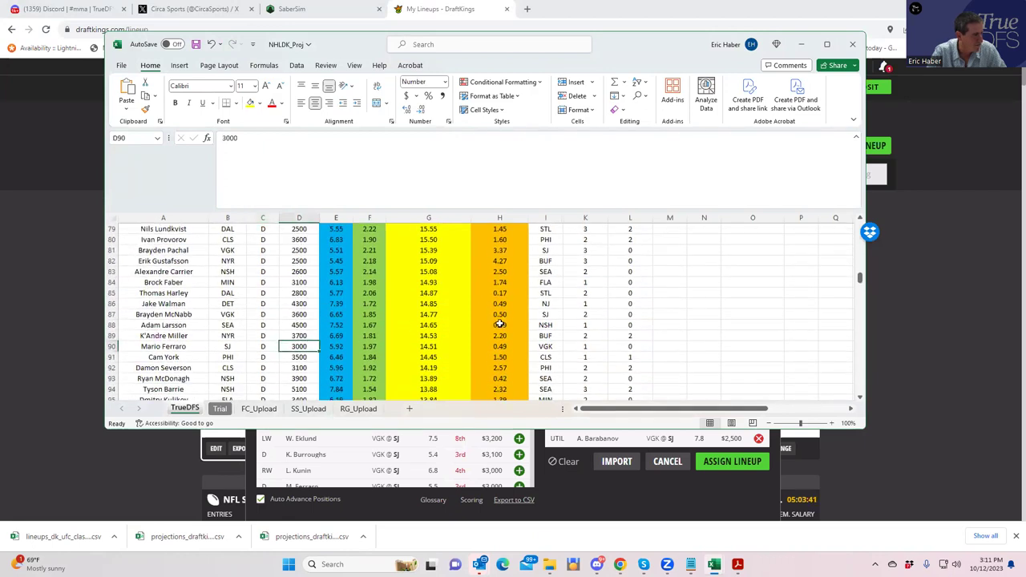
{"action": "scroll", "coordinate": [430, 326], "scroll_direction": "up", "scroll_amount": 6}
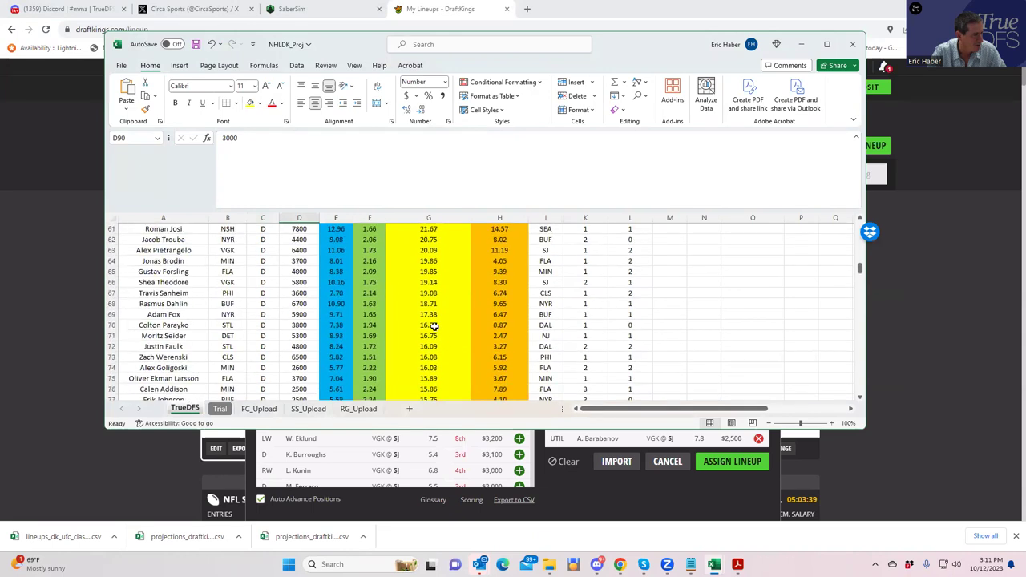
{"action": "scroll", "coordinate": [430, 326], "scroll_direction": "up", "scroll_amount": 5}
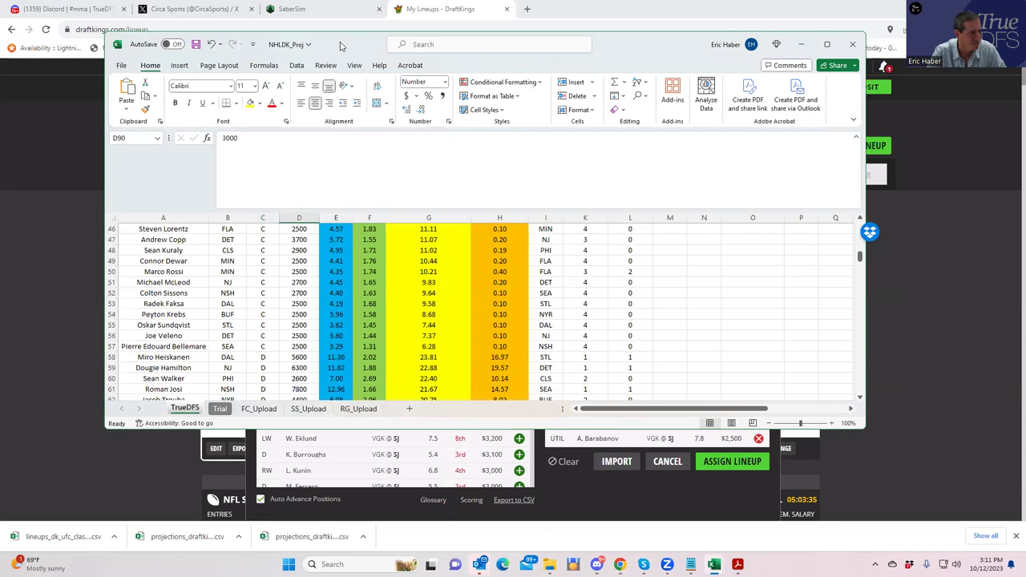
Step: Add defenceman D. Hamilton ($6,300) from the all-games list to the lineup
{"action": "left_click", "coordinate": [961, 172]}
{"action": "left_click", "coordinate": [297, 286]}
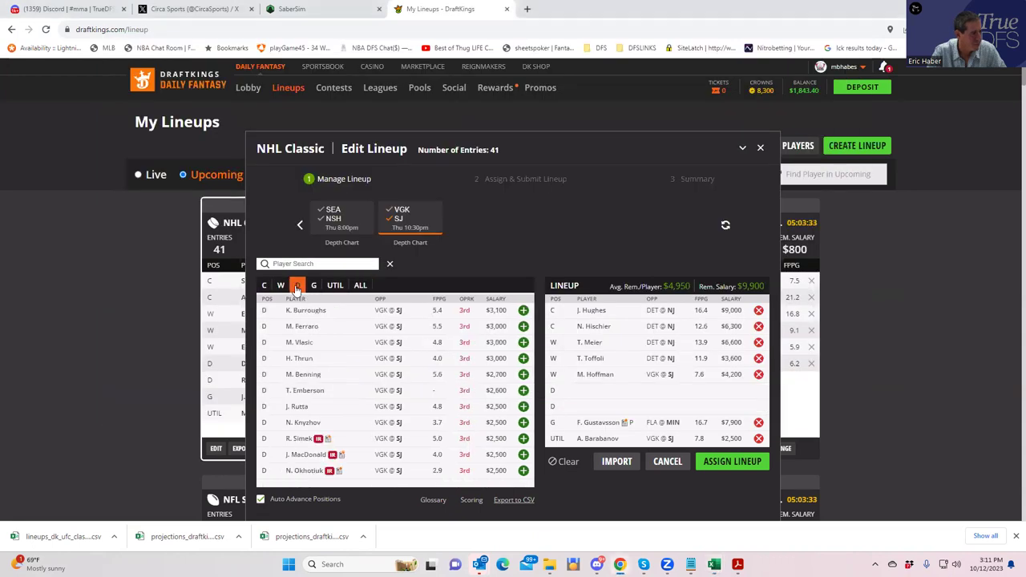
{"action": "left_click", "coordinate": [397, 218]}
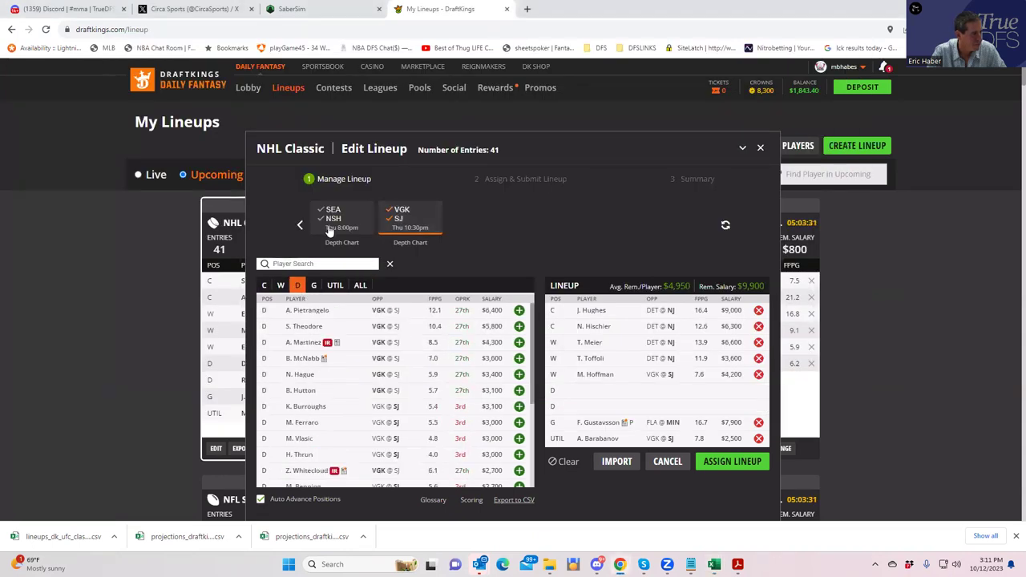
{"action": "left_click", "coordinate": [398, 218]}
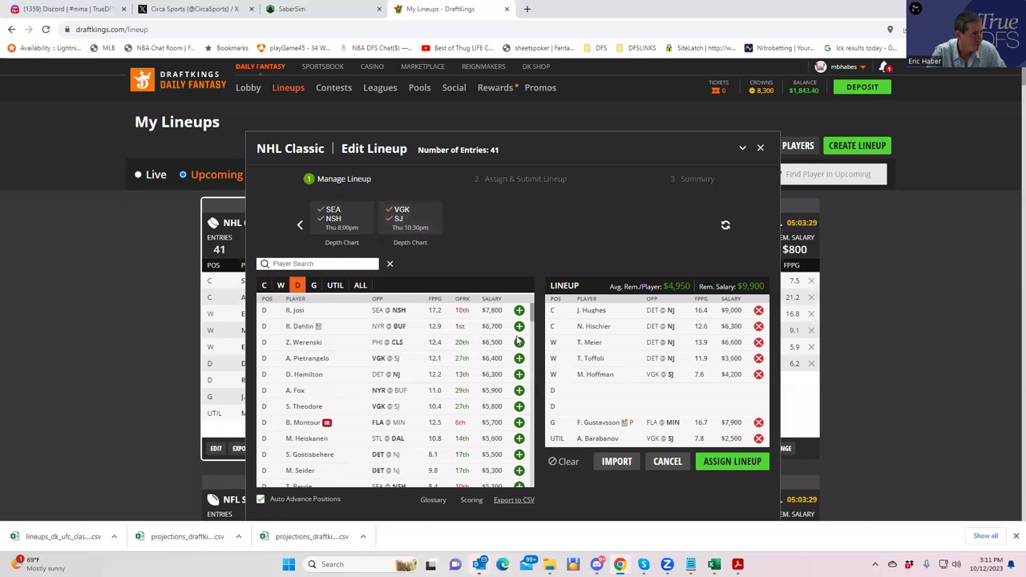
{"action": "left_click", "coordinate": [519, 374]}
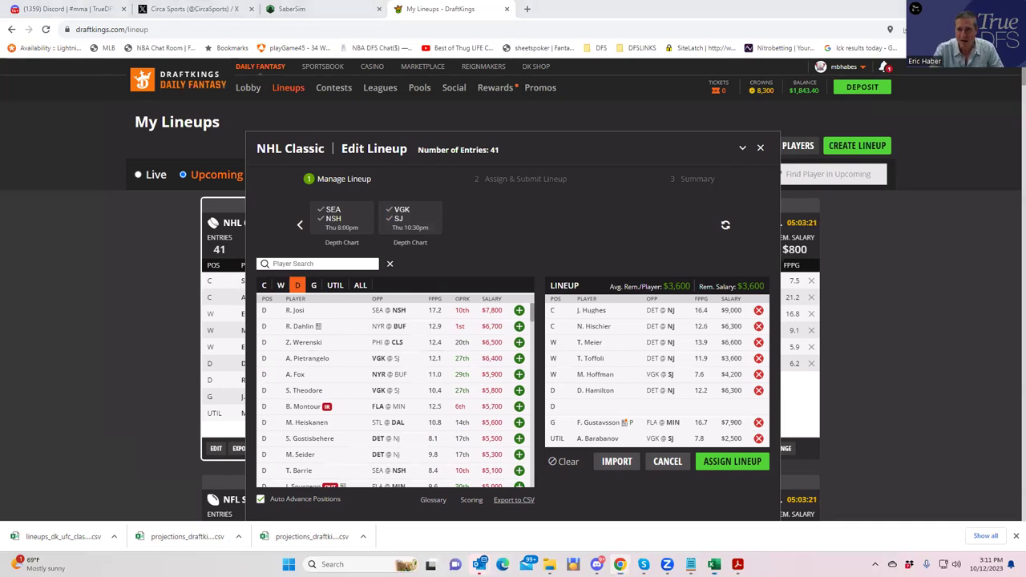
Step: Check defensemen salaries, Sean Walker then Travis Sanheim at exactly 3600
{"action": "key", "text": "alt+Tab"}
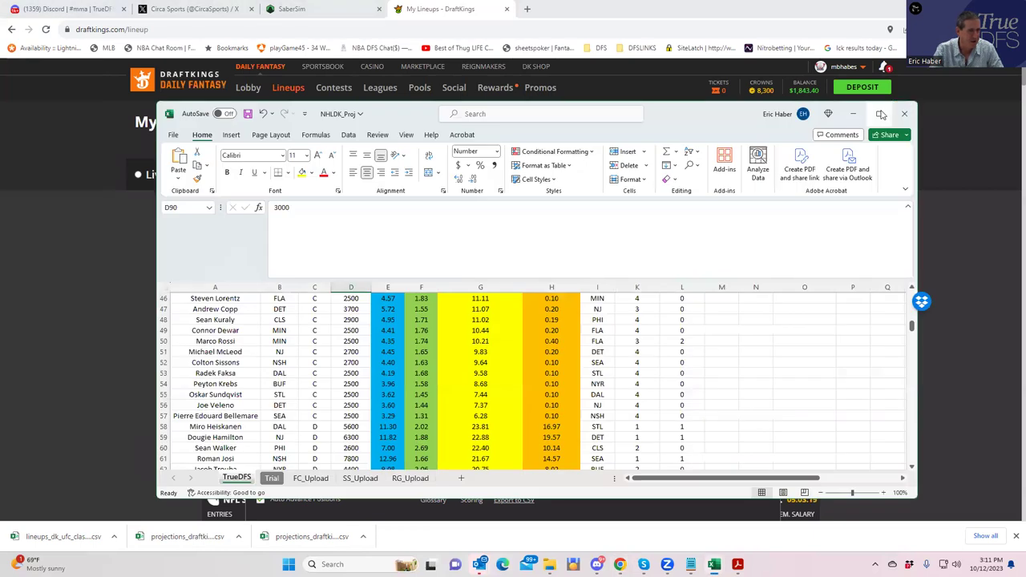
{"action": "left_click", "coordinate": [881, 113]}
{"action": "scroll", "coordinate": [683, 291], "scroll_direction": "up", "scroll_amount": 15}
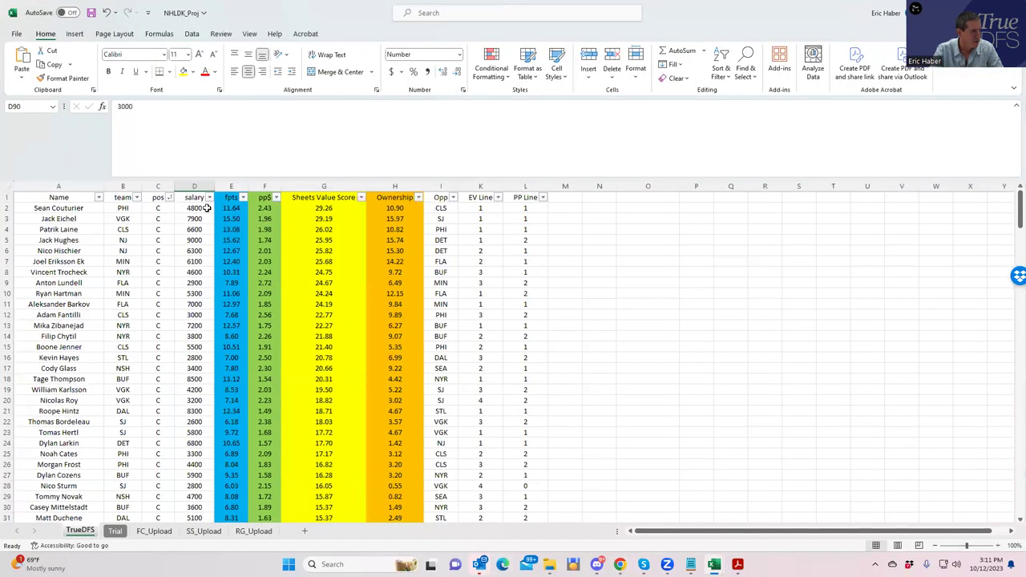
{"action": "scroll", "coordinate": [573, 348], "scroll_direction": "down", "scroll_amount": 8}
{"action": "scroll", "coordinate": [573, 349], "scroll_direction": "down", "scroll_amount": 7}
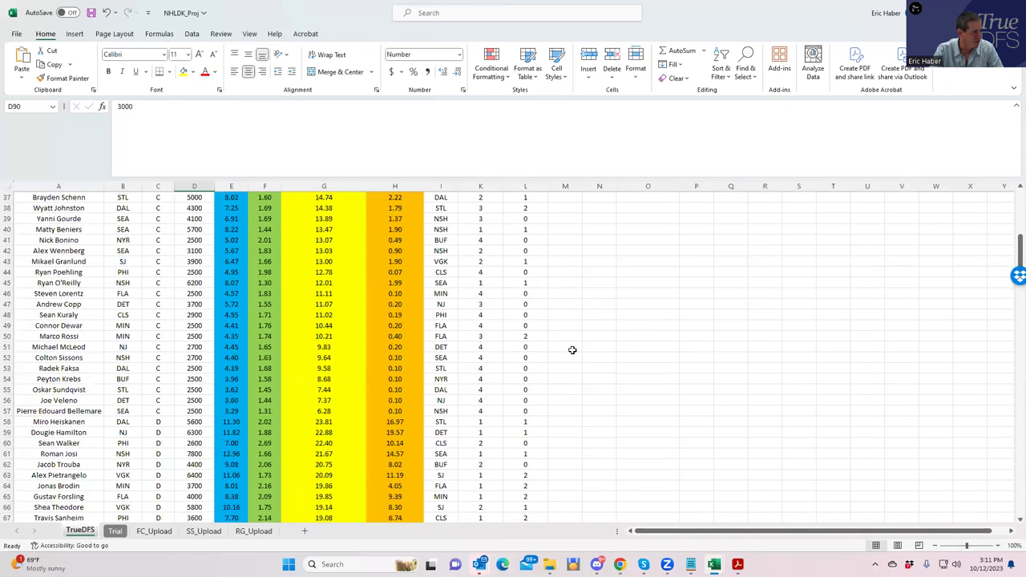
{"action": "scroll", "coordinate": [573, 348], "scroll_direction": "up", "scroll_amount": 2}
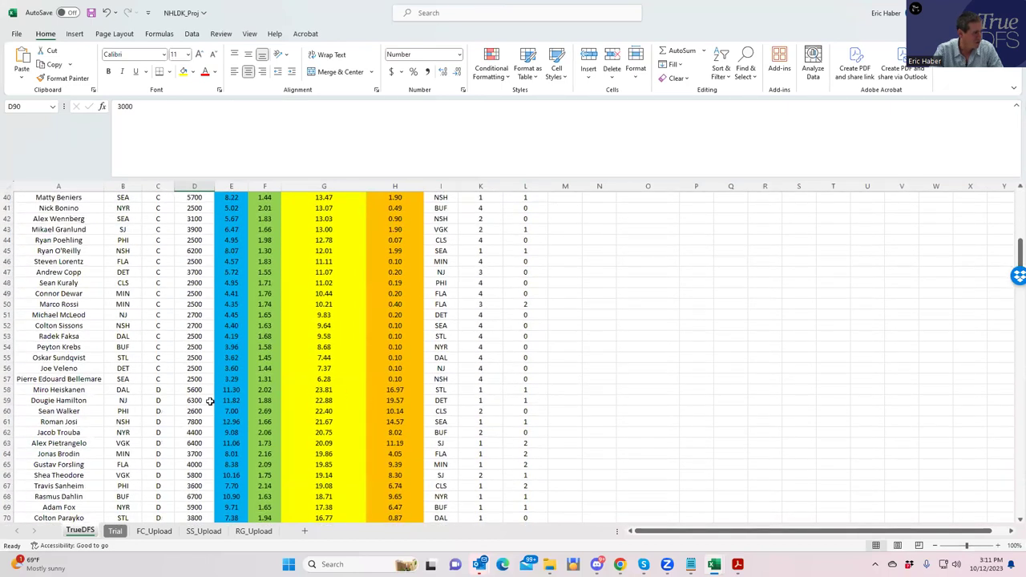
{"action": "left_click", "coordinate": [197, 410]}
{"action": "left_click", "coordinate": [197, 485]}
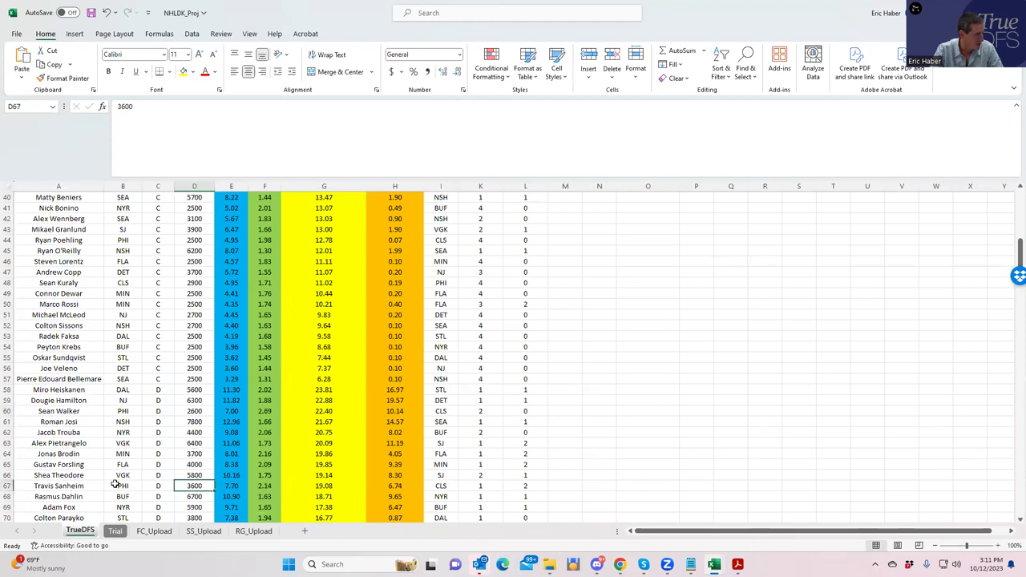
{"action": "key", "text": "super+Down"}
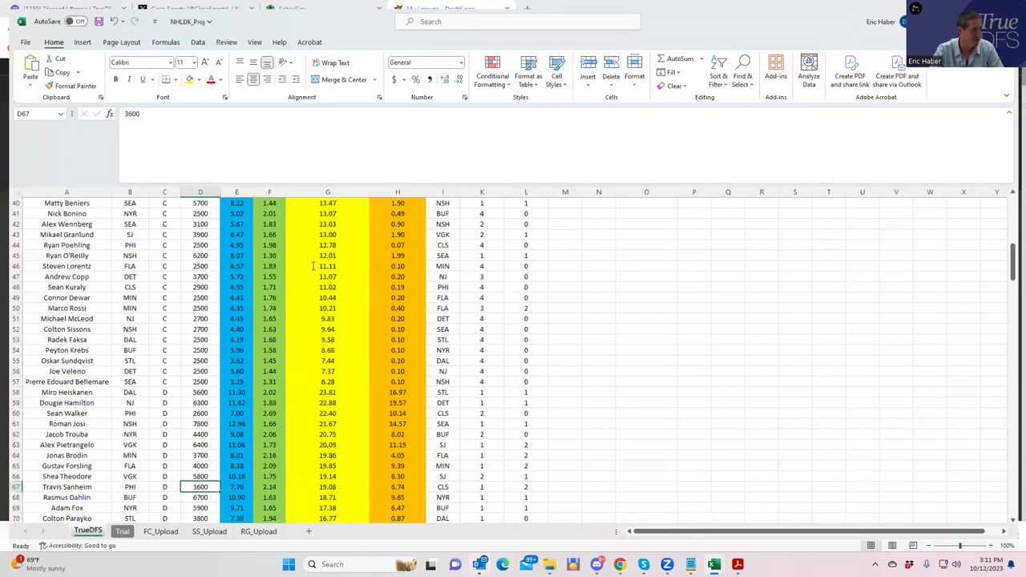
Step: Add T. Sanheim to the last open D slot of the DraftKings NHL lineup
{"action": "key", "text": "super+Down"}
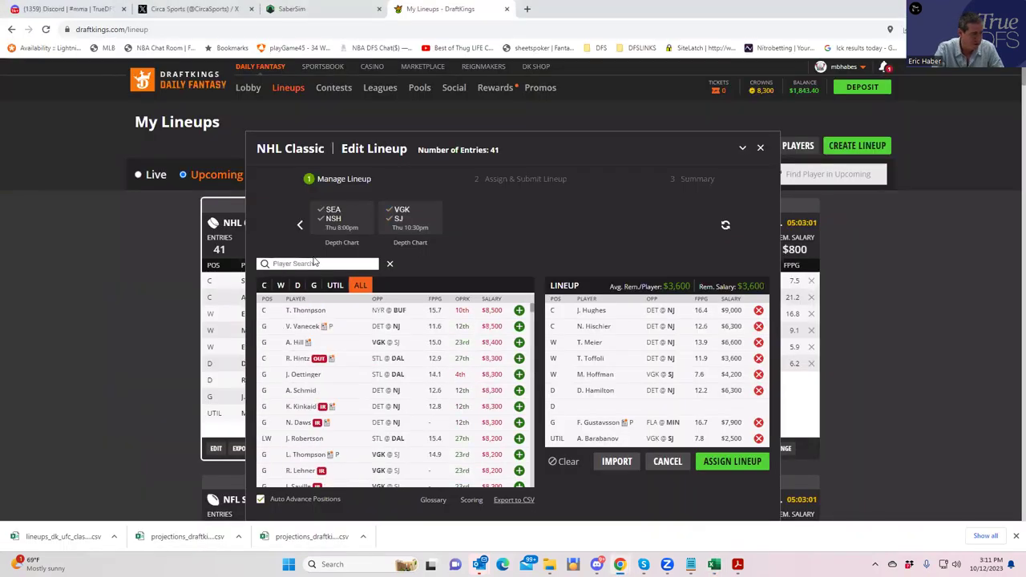
{"action": "left_click", "coordinate": [315, 263]}
{"action": "type", "text": "san"}
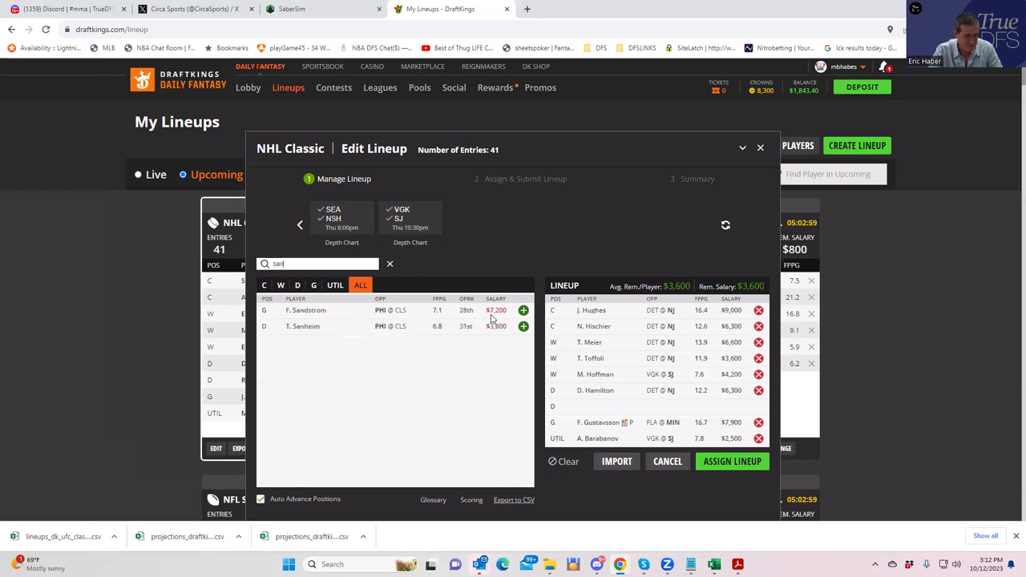
{"action": "left_click", "coordinate": [522, 326]}
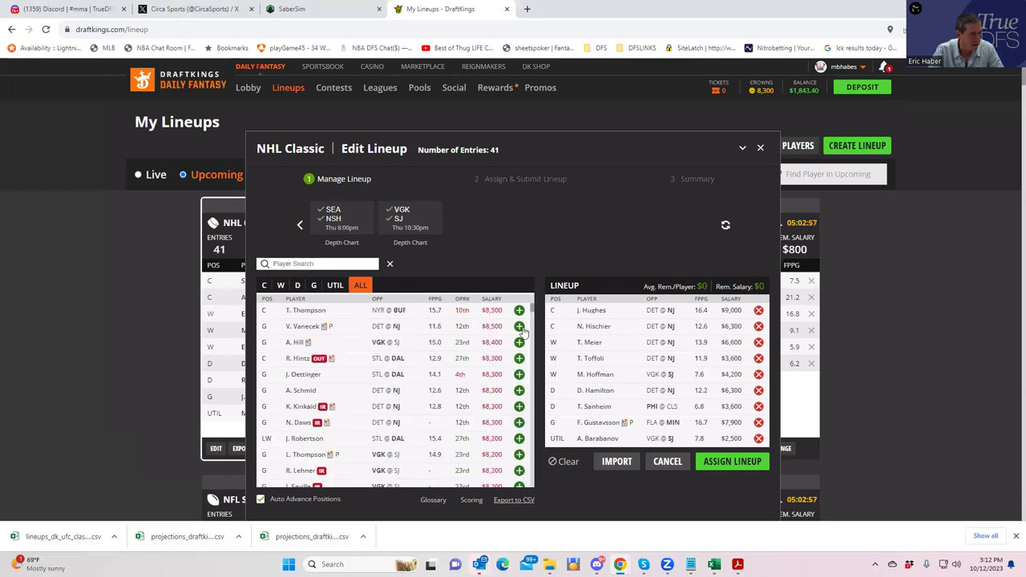
Step: Assign the completed lineup to all 41 contest entries, then return to SaberSim
{"action": "left_click", "coordinate": [702, 463]}
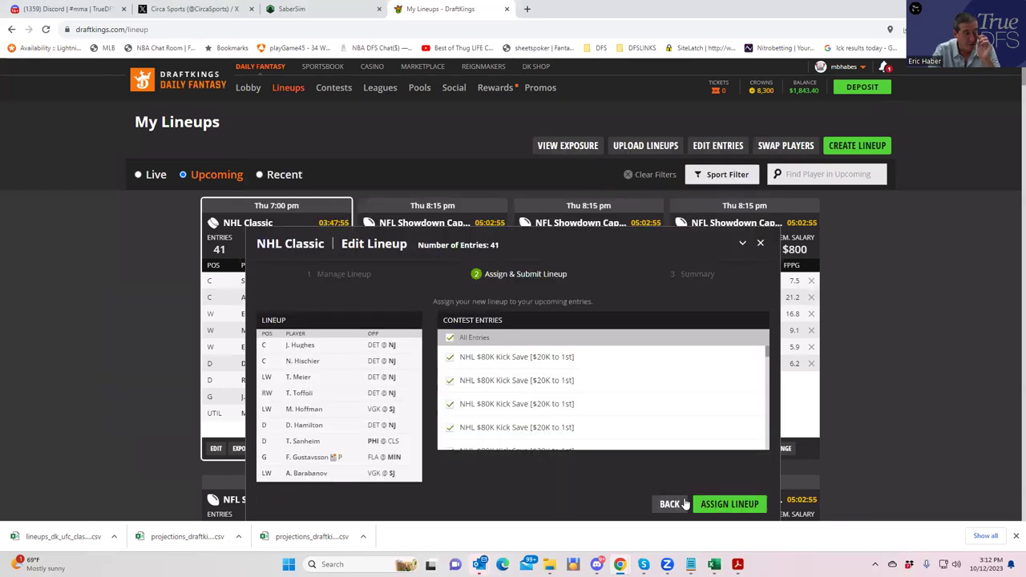
{"action": "left_click", "coordinate": [746, 503]}
{"action": "left_click", "coordinate": [745, 503]}
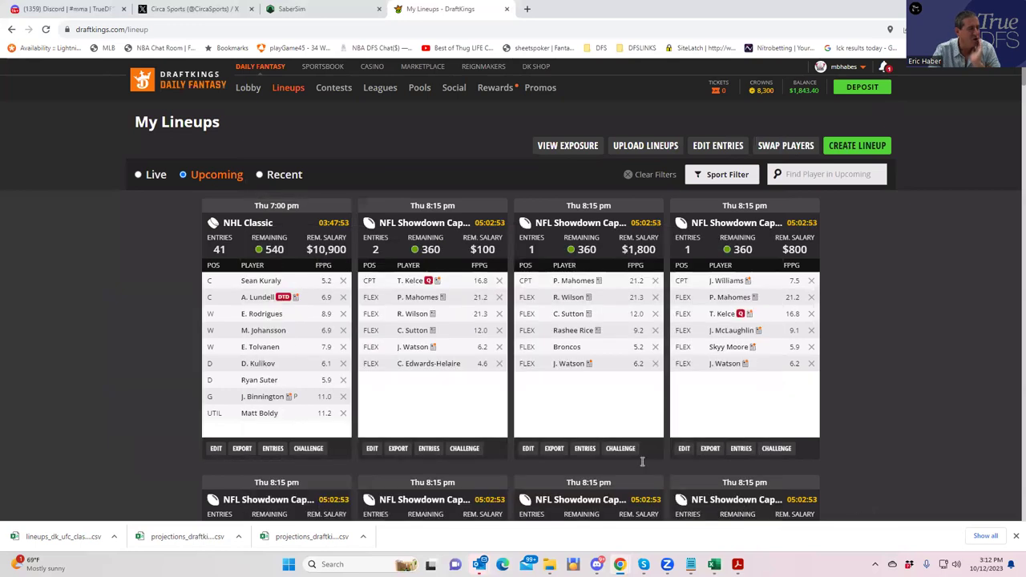
{"action": "left_click", "coordinate": [304, 10]}
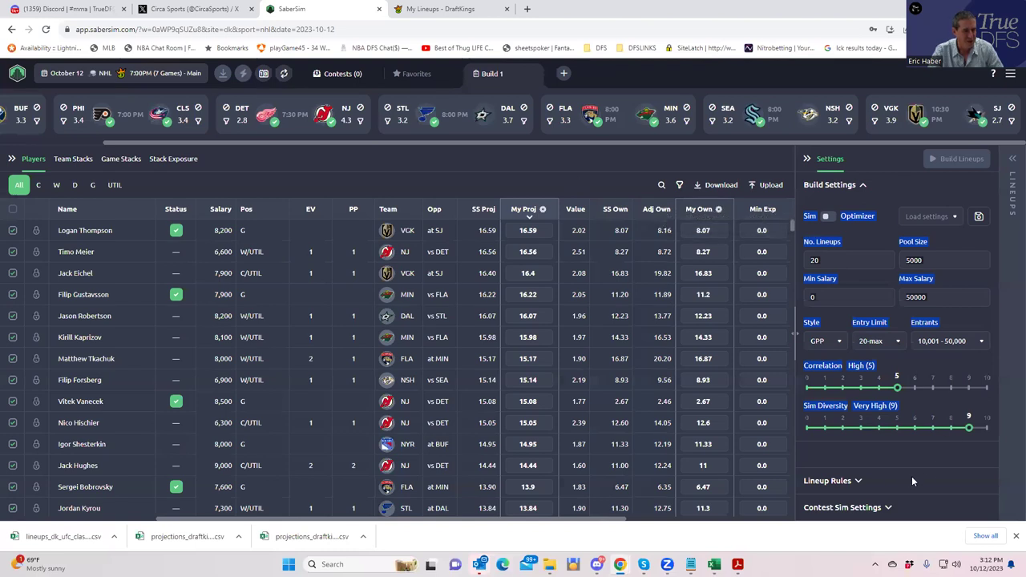
Step: Expand Contest Sim Settings and start a new contest sim named PuckDrop
{"action": "left_click", "coordinate": [889, 503]}
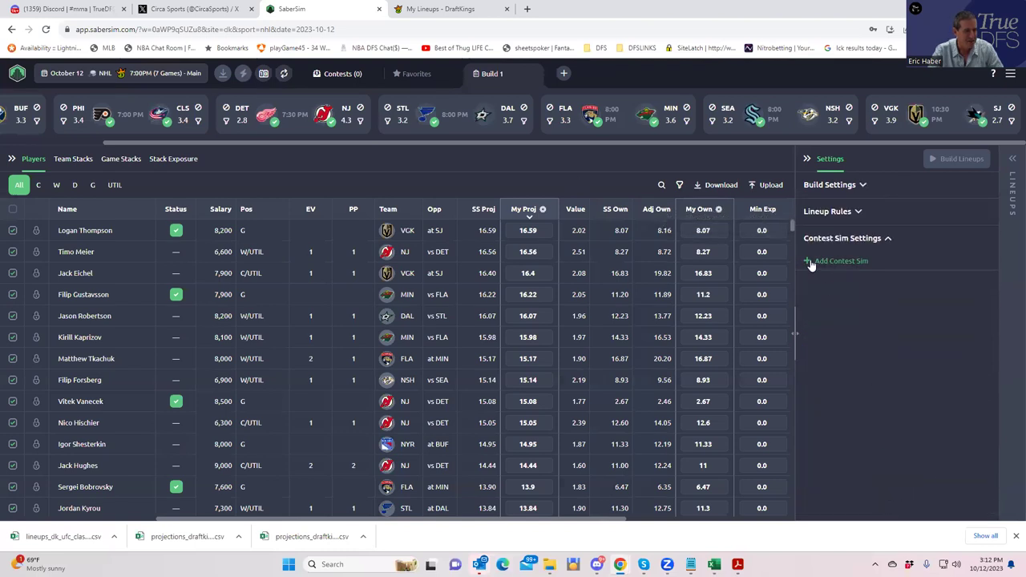
{"action": "left_click", "coordinate": [822, 265]}
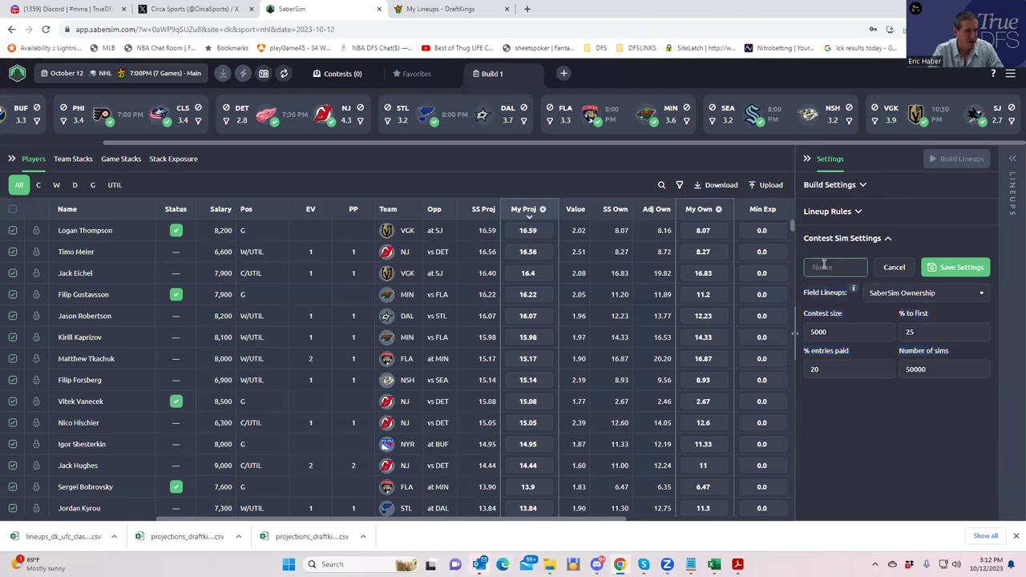
{"action": "type", "text": "Puck"}
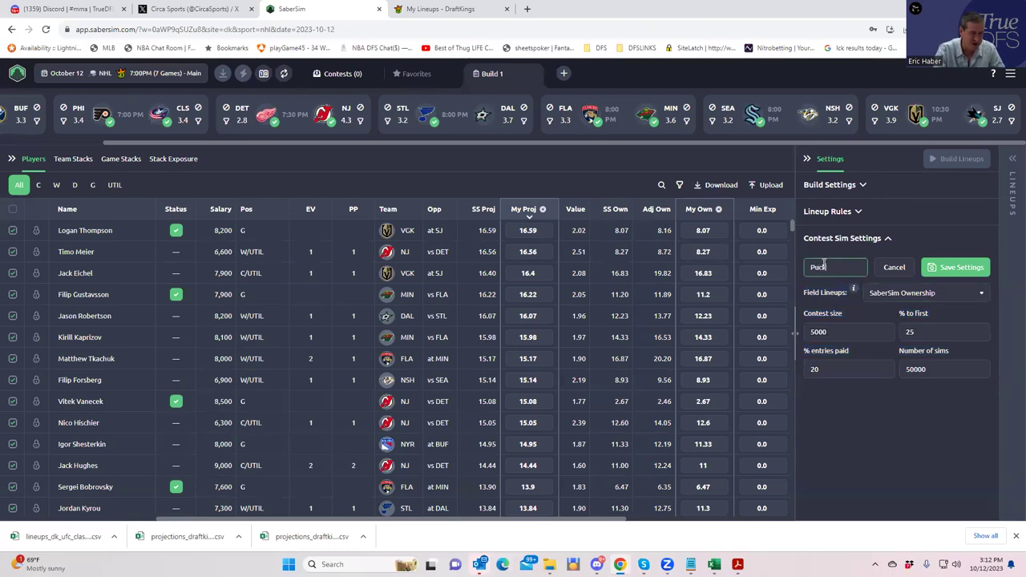
{"action": "type", "text": "Dr"}
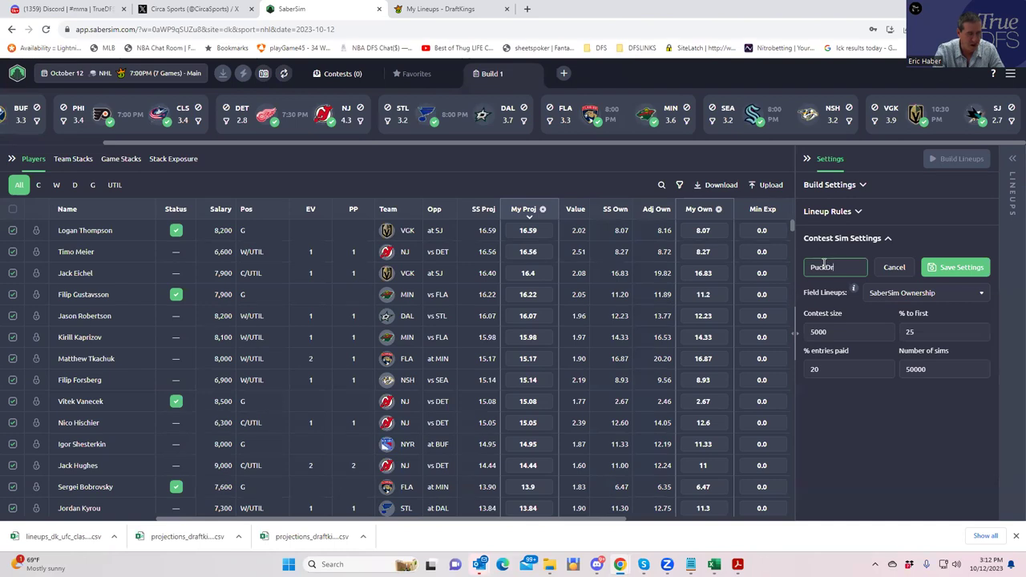
{"action": "type", "text": "op"}
{"action": "left_click", "coordinate": [961, 442]}
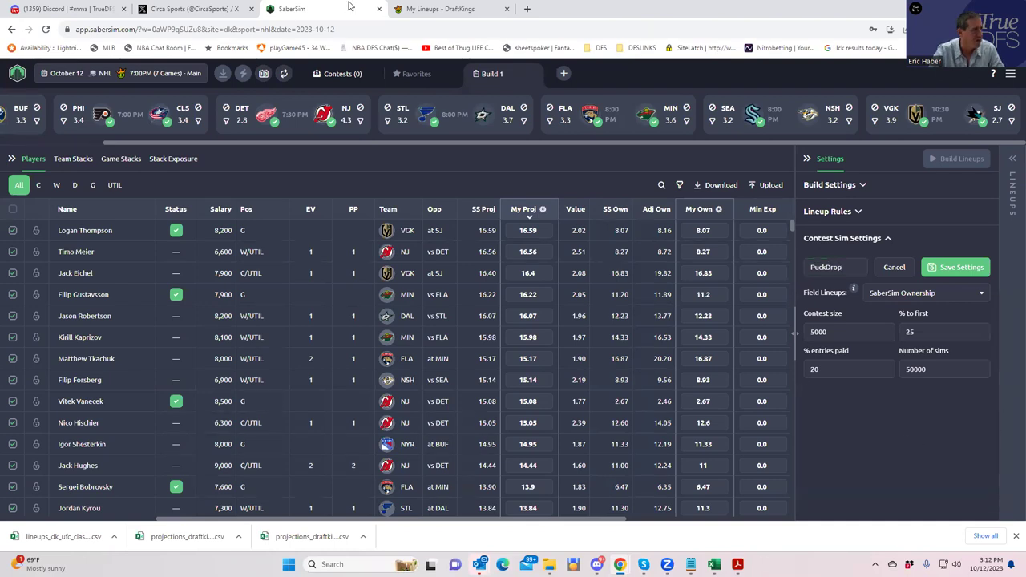
Step: In DraftKings, list upcoming contests grouped by sport to find the NHL contests
{"action": "left_click", "coordinate": [433, 9]}
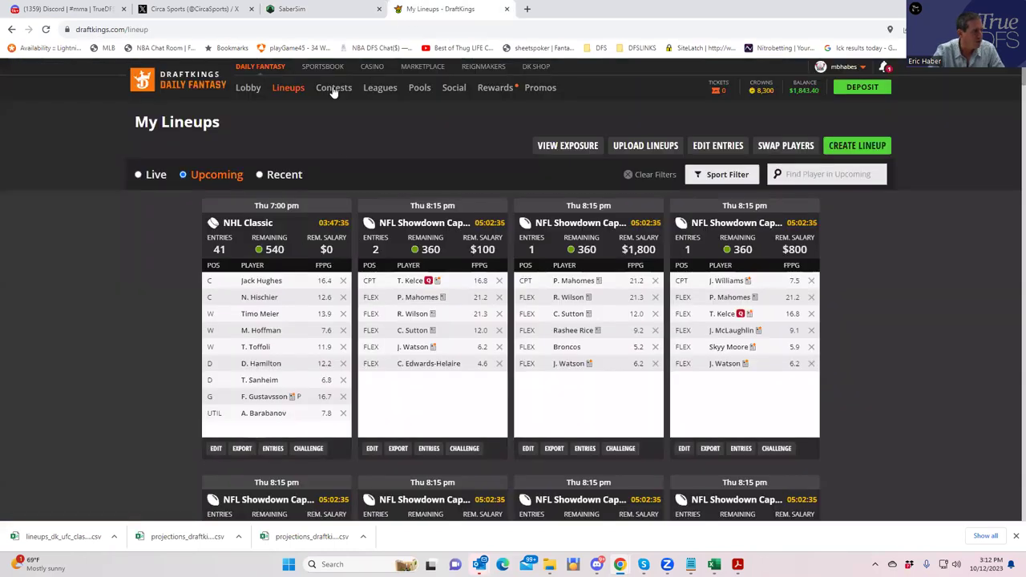
{"action": "left_click", "coordinate": [333, 88]}
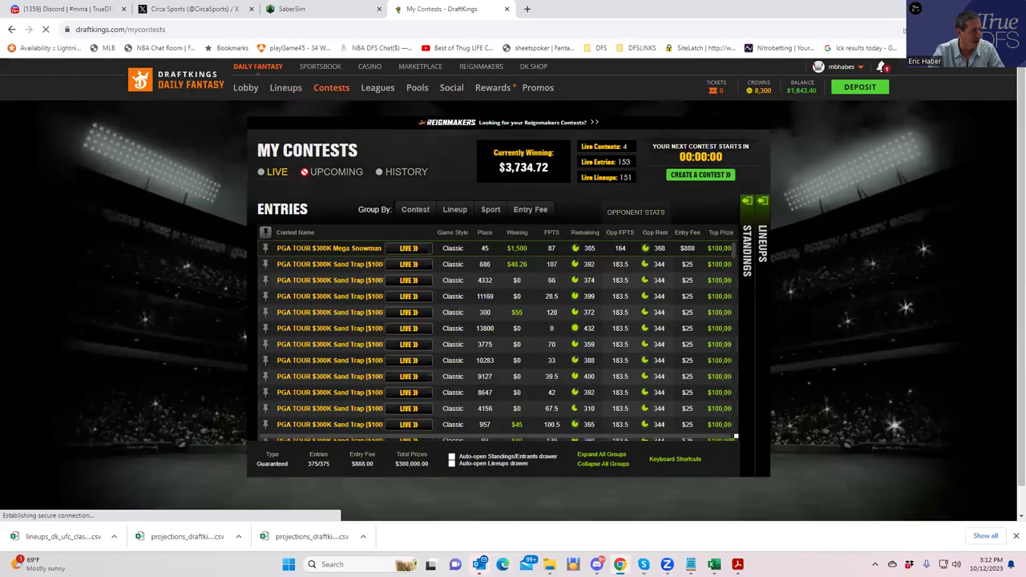
{"action": "left_click", "coordinate": [312, 178]}
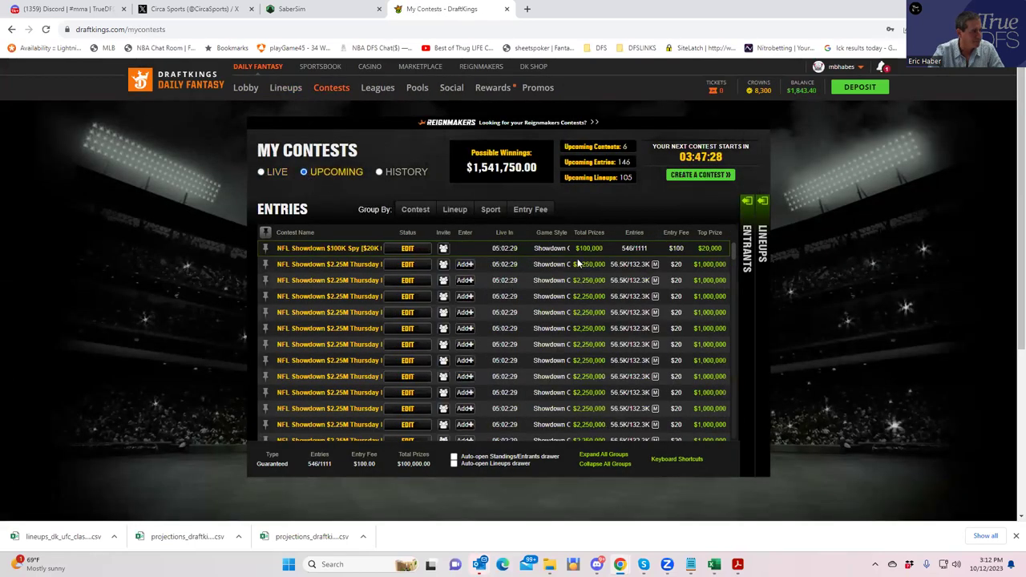
{"action": "left_click", "coordinate": [491, 210]}
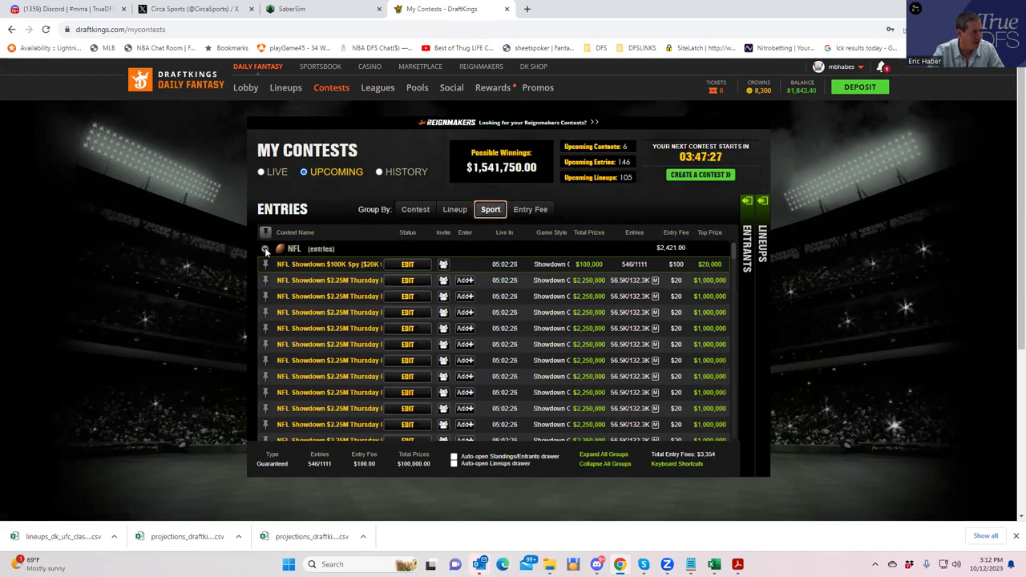
{"action": "left_click", "coordinate": [265, 249]}
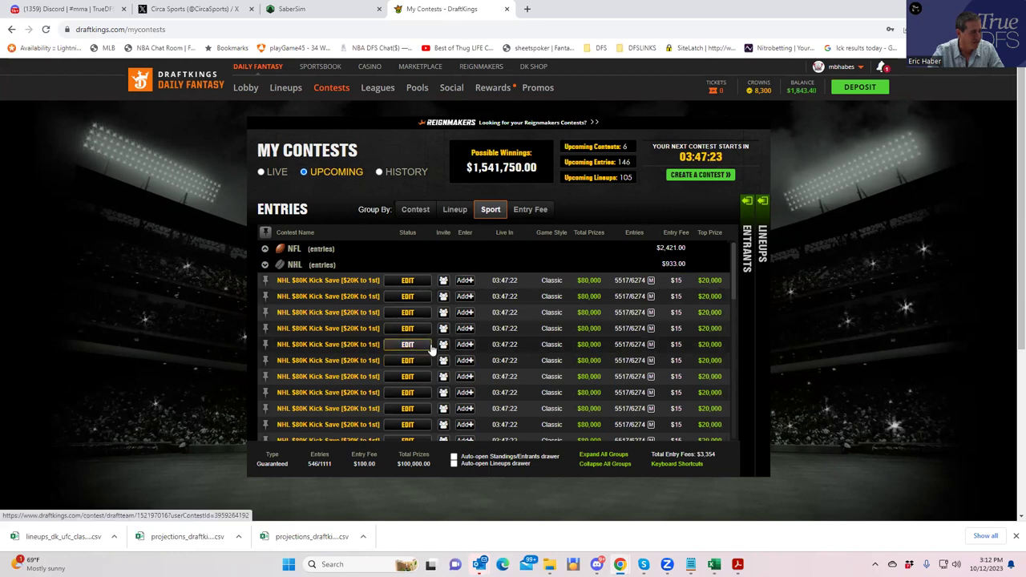
Step: Rename the sim to KickSave, set its contest size to 6274, and save it
{"action": "left_click", "coordinate": [337, 9]}
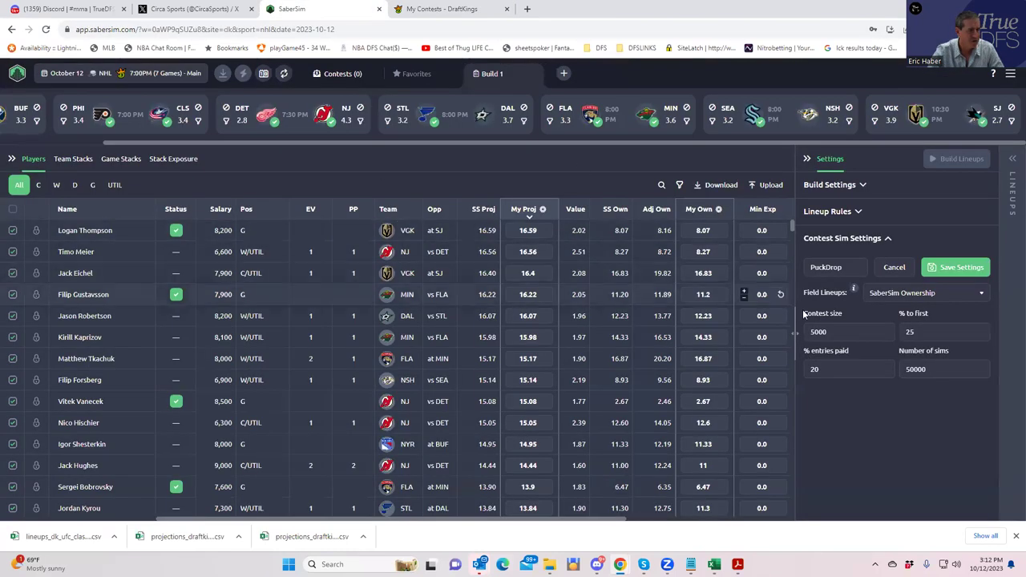
{"action": "double_click", "coordinate": [844, 268]}
{"action": "type", "text": "K"}
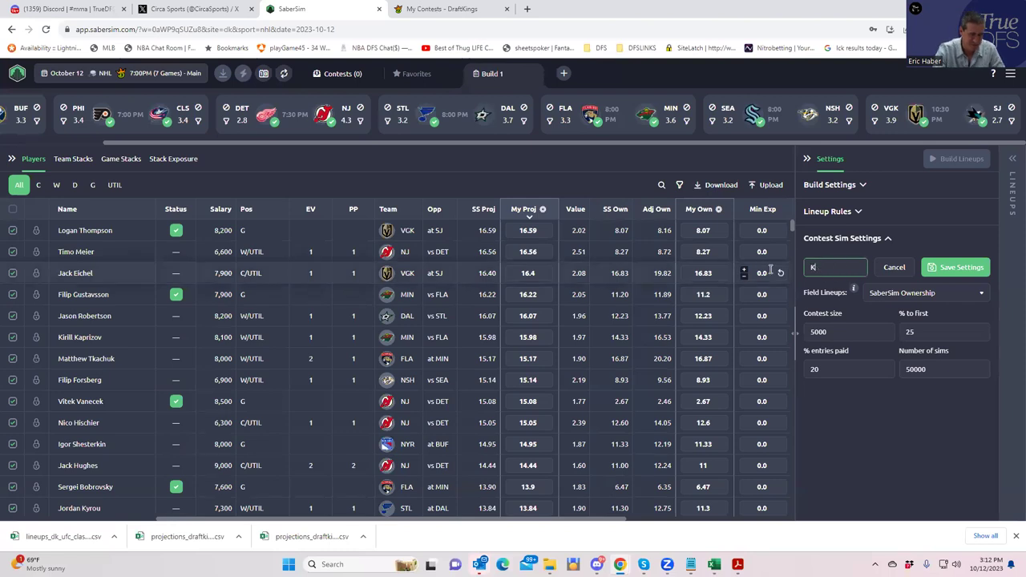
{"action": "type", "text": "ickSave"}
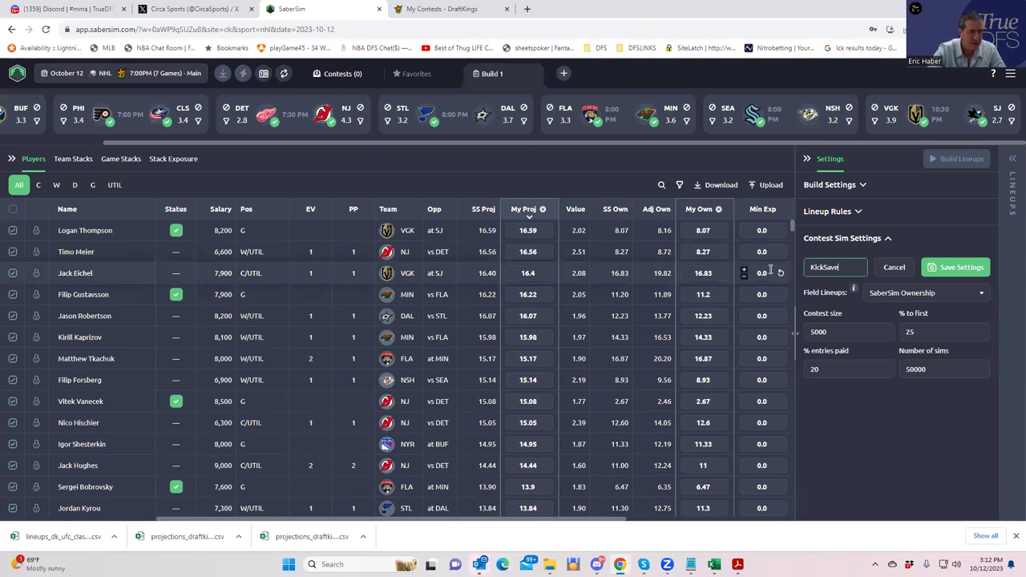
{"action": "left_click", "coordinate": [841, 331]}
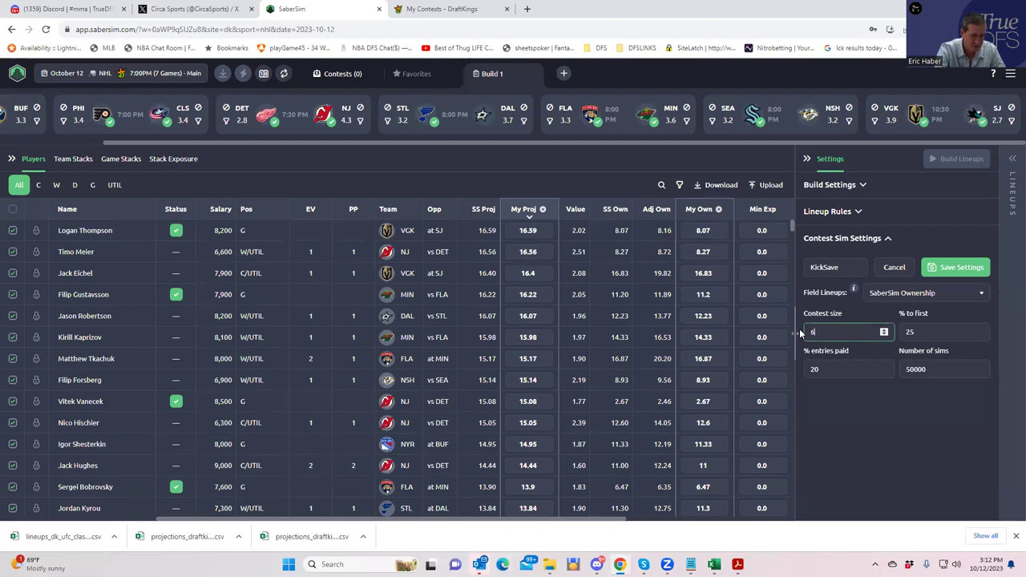
{"action": "type", "text": "6274"}
{"action": "left_click", "coordinate": [829, 436]}
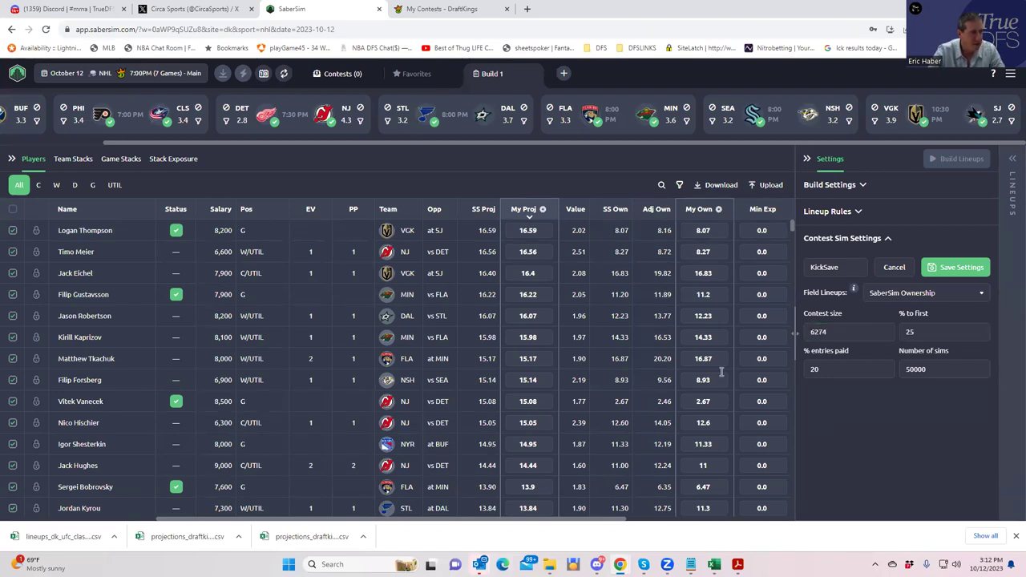
{"action": "left_click", "coordinate": [440, 9]}
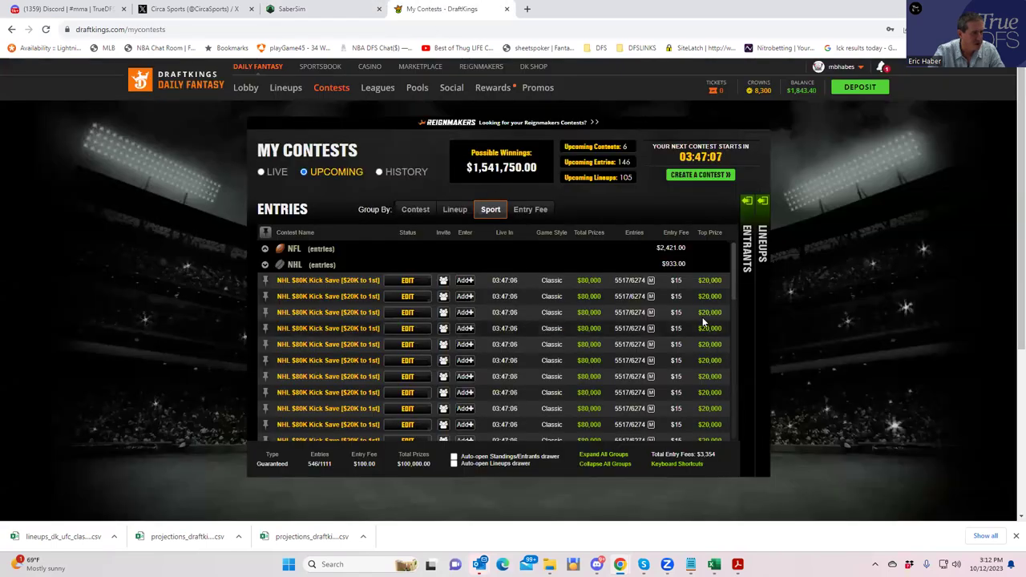
{"action": "left_click", "coordinate": [310, 9]}
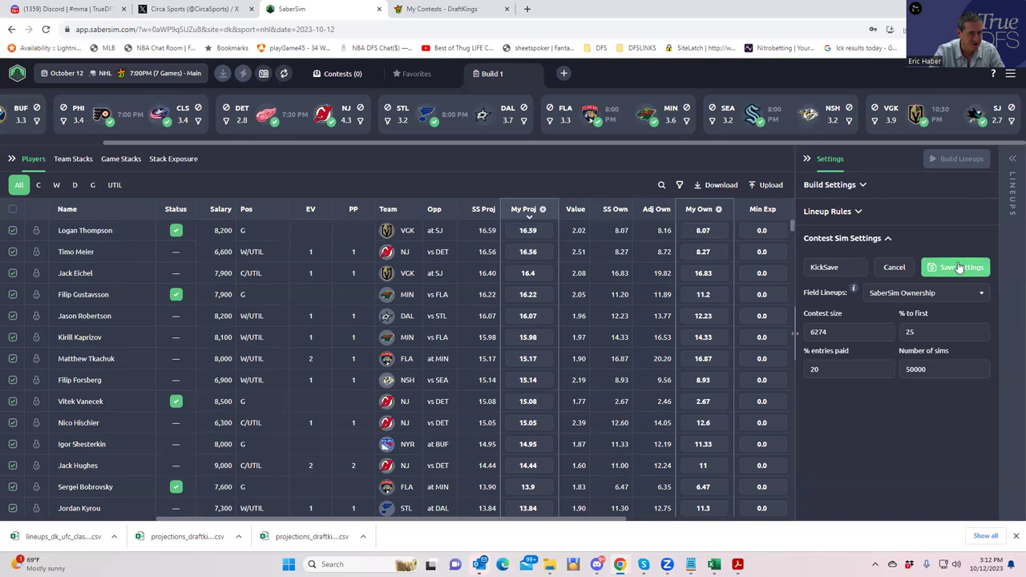
{"action": "left_click", "coordinate": [959, 270]}
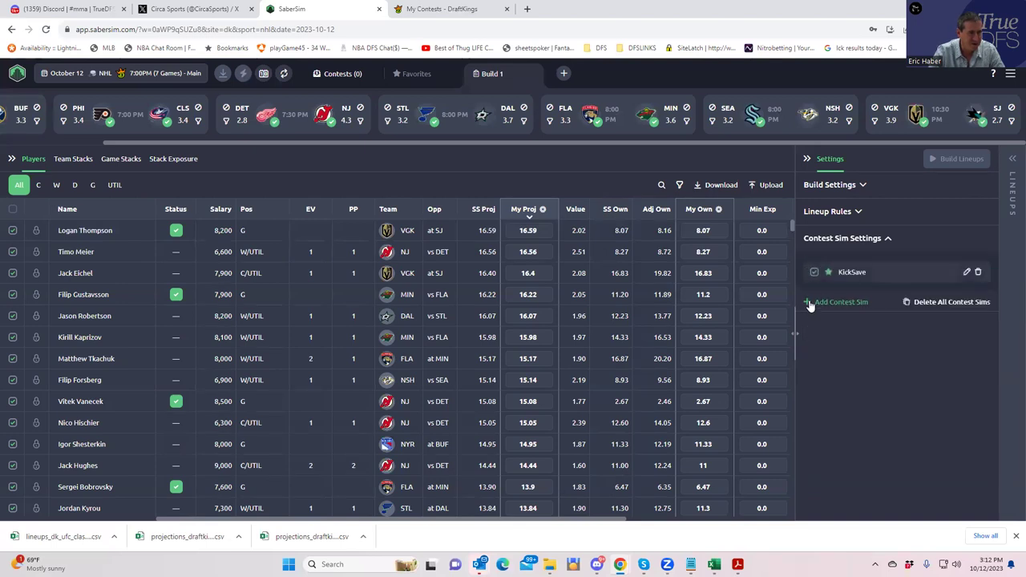
Step: Start a new contest sim and look up the Top Shelf contest size in DraftKings
{"action": "left_click", "coordinate": [809, 301]}
{"action": "left_click", "coordinate": [828, 266]}
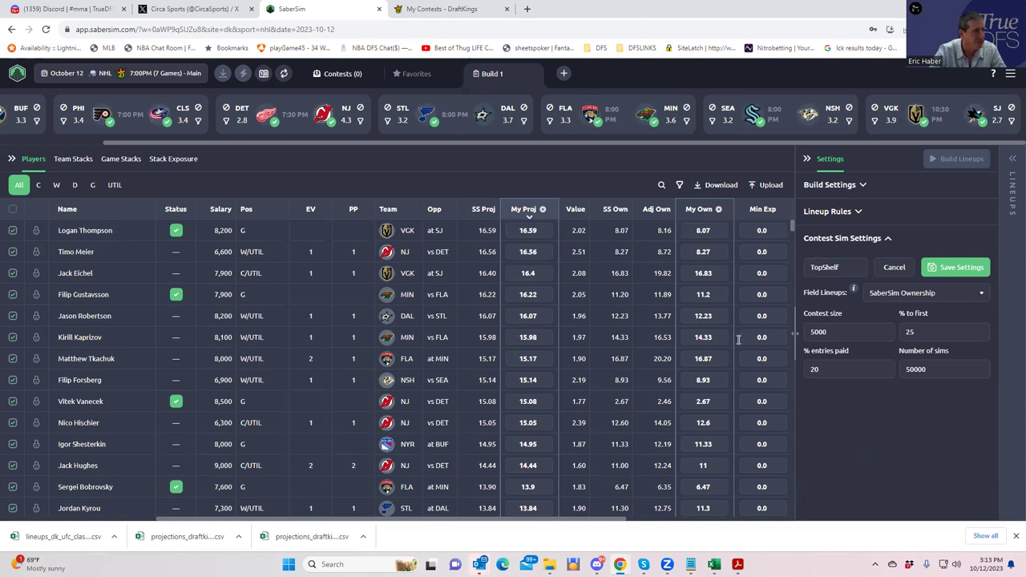
{"action": "left_click", "coordinate": [415, 17]}
{"action": "scroll", "coordinate": [530, 370], "scroll_direction": "down", "scroll_amount": 5}
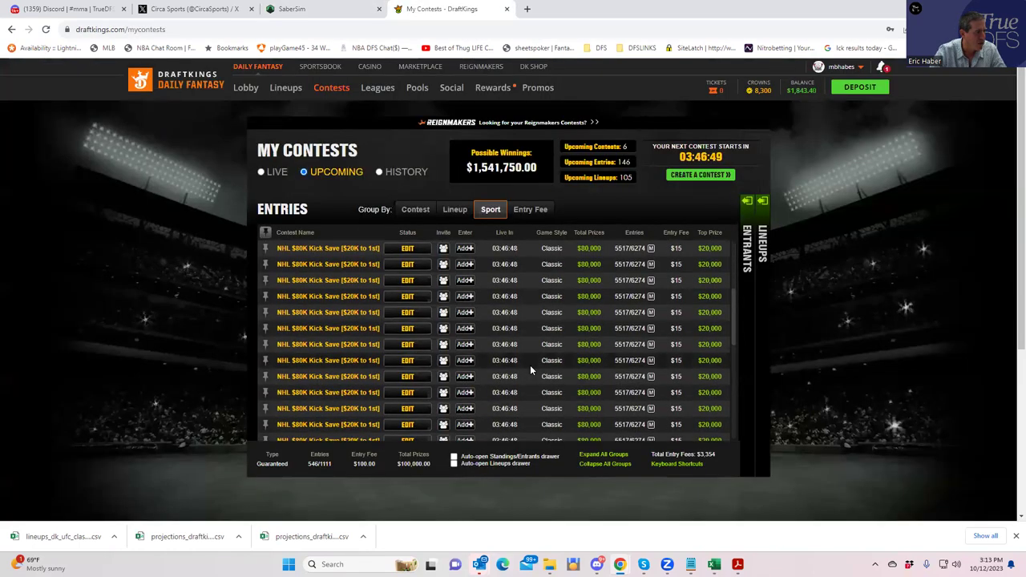
{"action": "scroll", "coordinate": [529, 364], "scroll_direction": "down", "scroll_amount": 3}
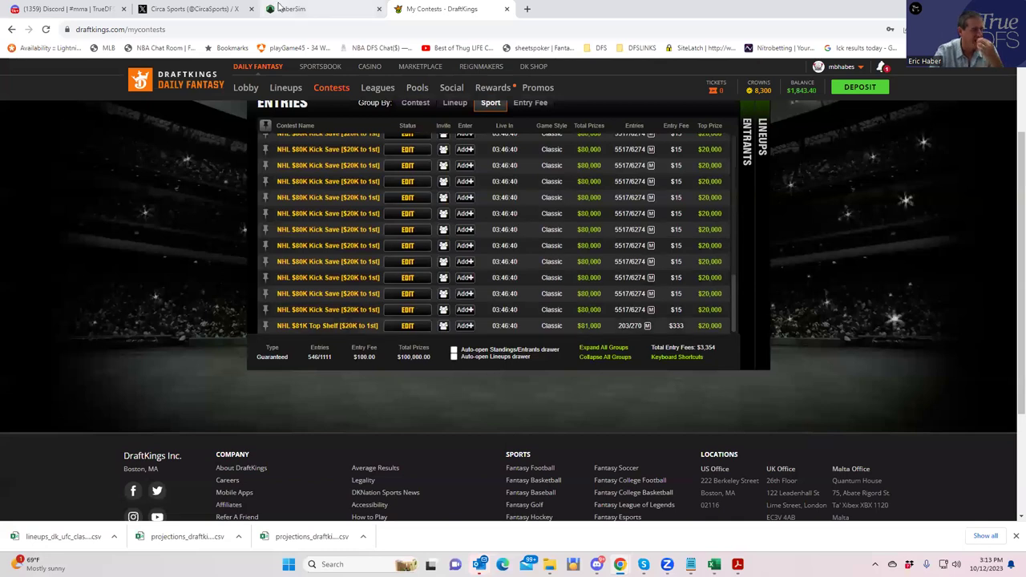
{"action": "left_click", "coordinate": [313, 9]}
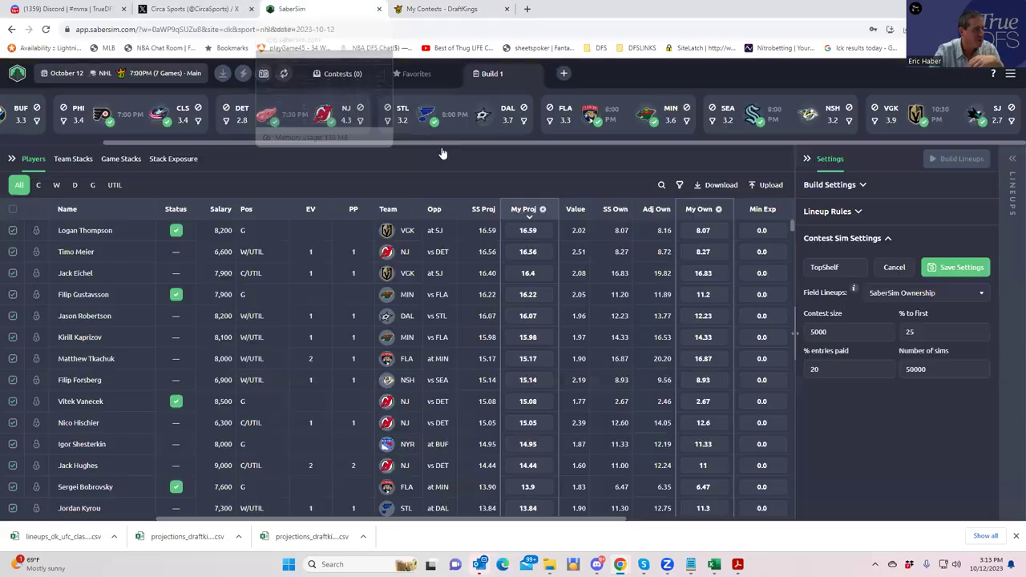
Step: Set the TopShelf sim's contest size to 270 and save it
{"action": "double_click", "coordinate": [836, 331]}
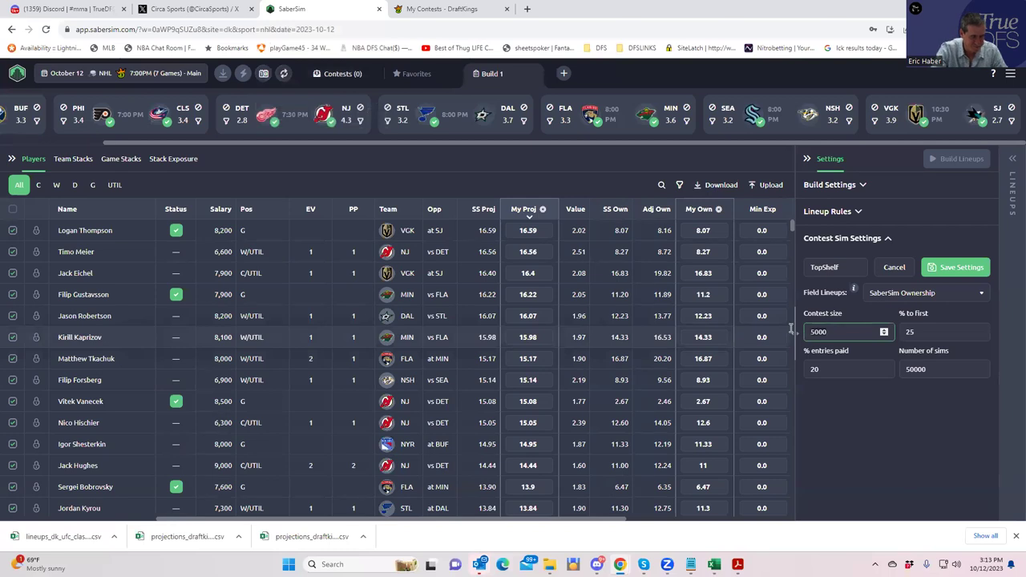
{"action": "type", "text": "270"}
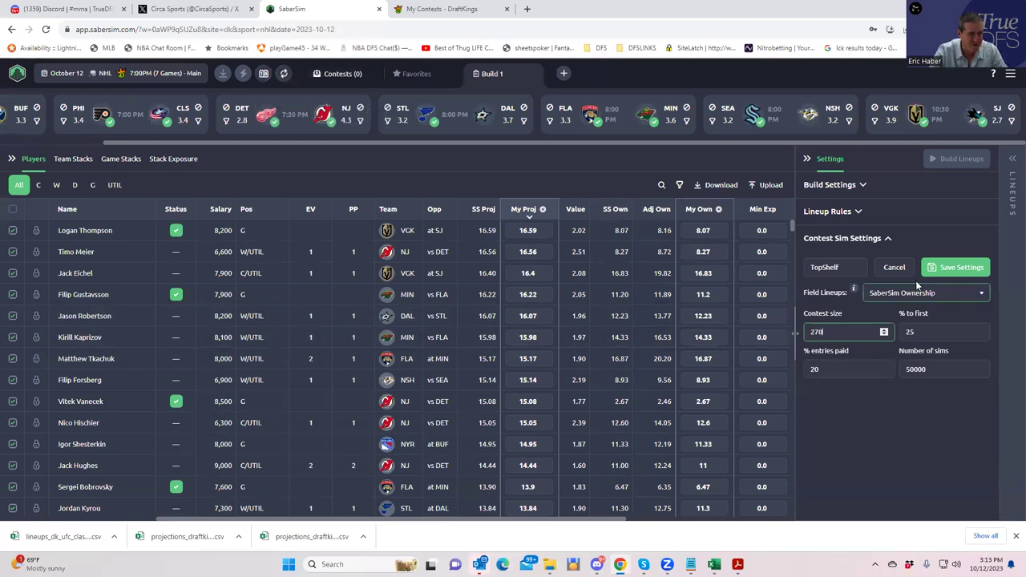
{"action": "left_click", "coordinate": [942, 269]}
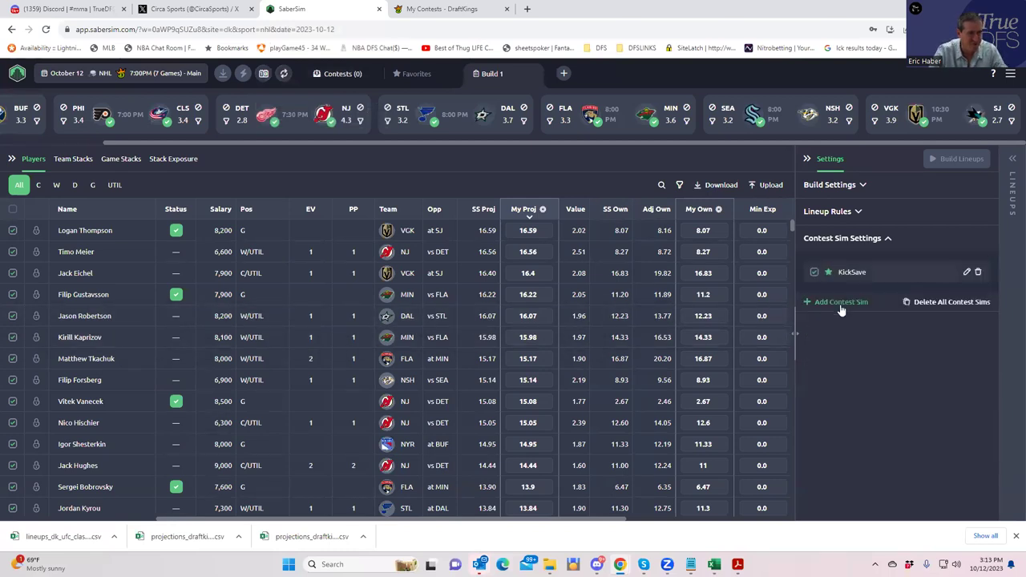
Step: Upload the NHLDK_Sim projections file from the KrugNHL folder
{"action": "left_click", "coordinate": [766, 185]}
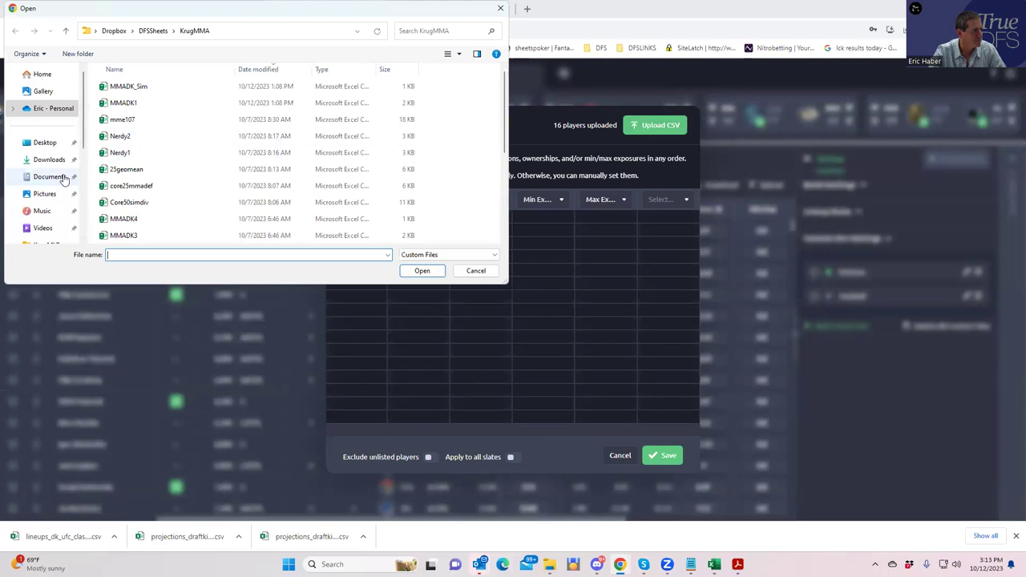
{"action": "scroll", "coordinate": [67, 176], "scroll_direction": "down", "scroll_amount": 3}
{"action": "scroll", "coordinate": [65, 184], "scroll_direction": "up", "scroll_amount": 1}
{"action": "left_click", "coordinate": [50, 173]}
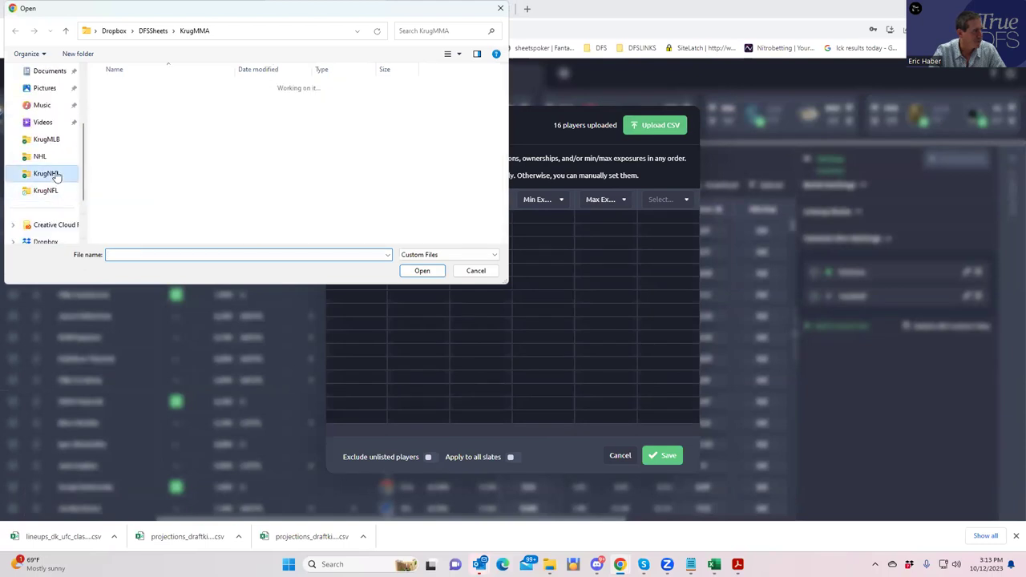
{"action": "left_click", "coordinate": [128, 87]}
{"action": "left_click", "coordinate": [419, 270]}
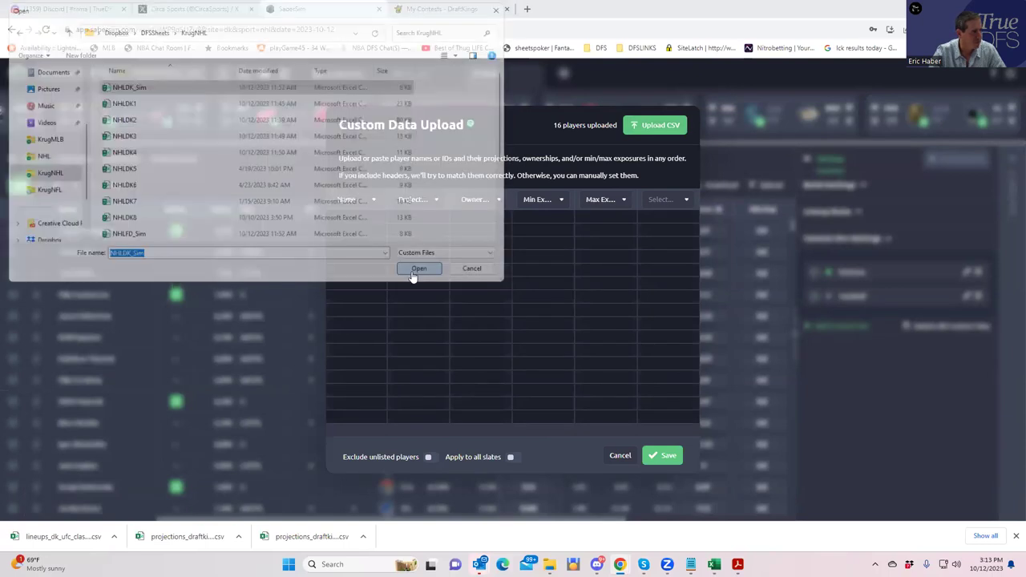
Step: Exclude unlisted and ruled-out players, apply the projections, and skip saving a named source
{"action": "left_click", "coordinate": [431, 459]}
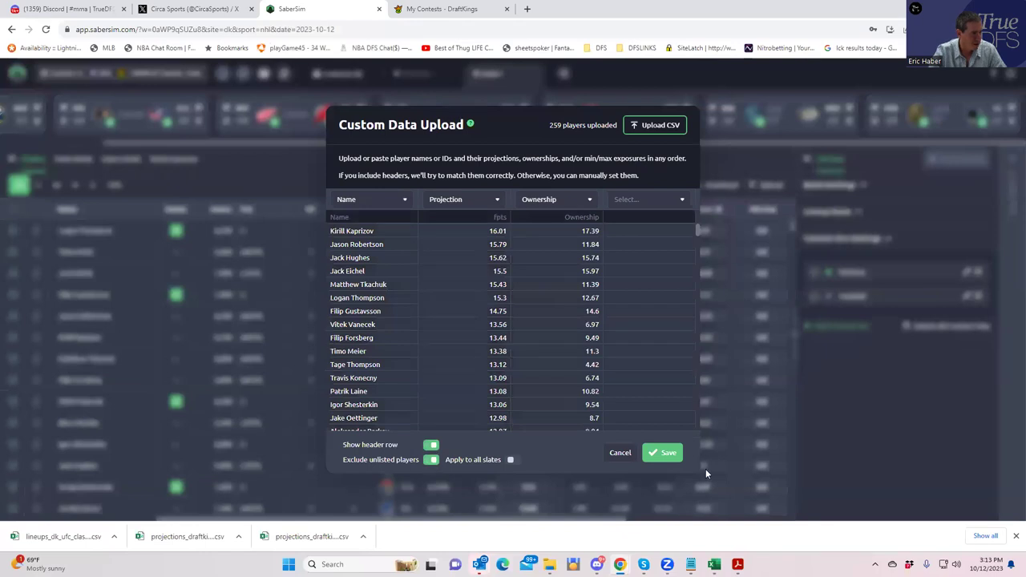
{"action": "left_click", "coordinate": [620, 453]}
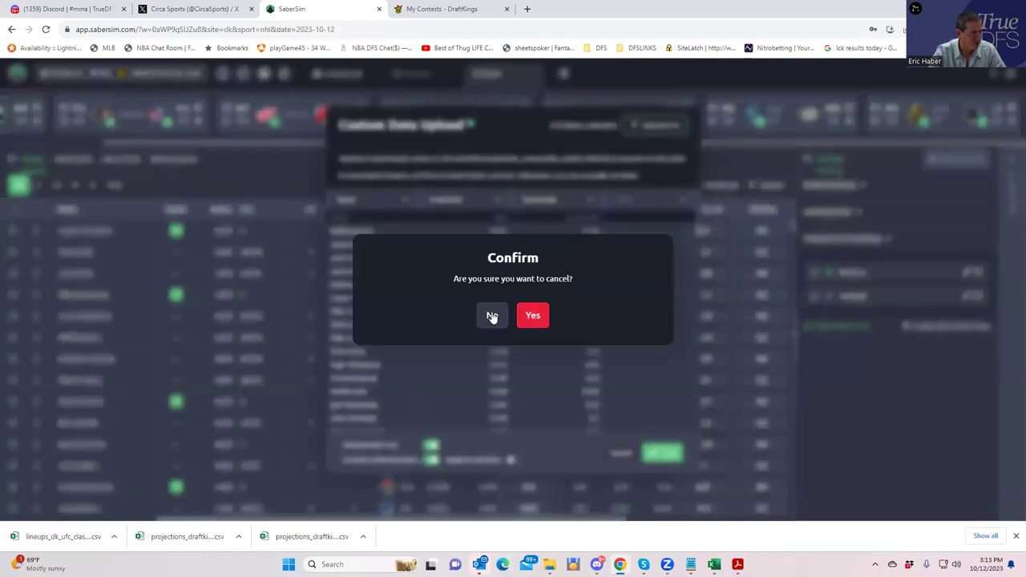
{"action": "left_click", "coordinate": [490, 315]}
{"action": "left_click", "coordinate": [658, 455]}
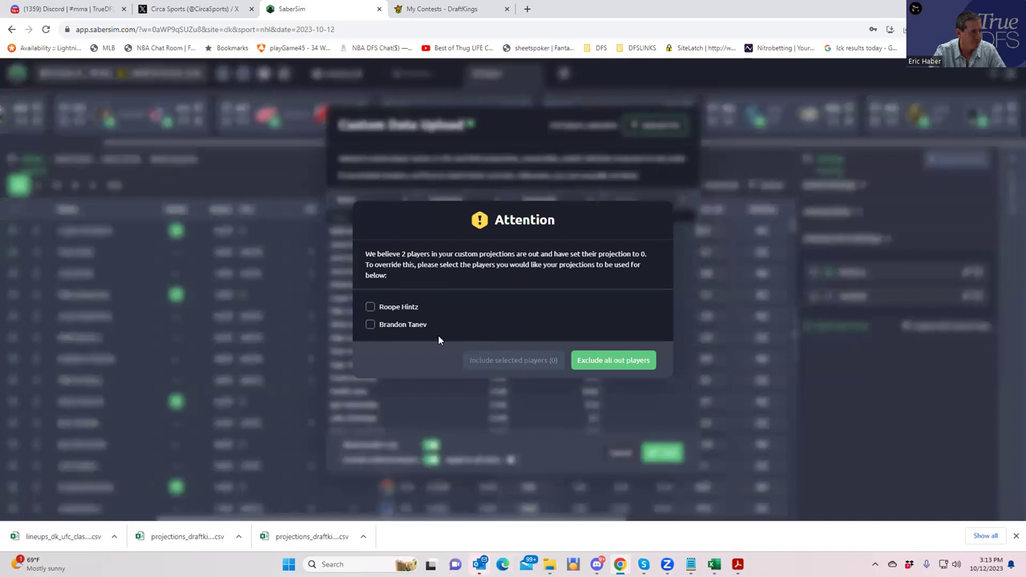
{"action": "left_click", "coordinate": [603, 359]}
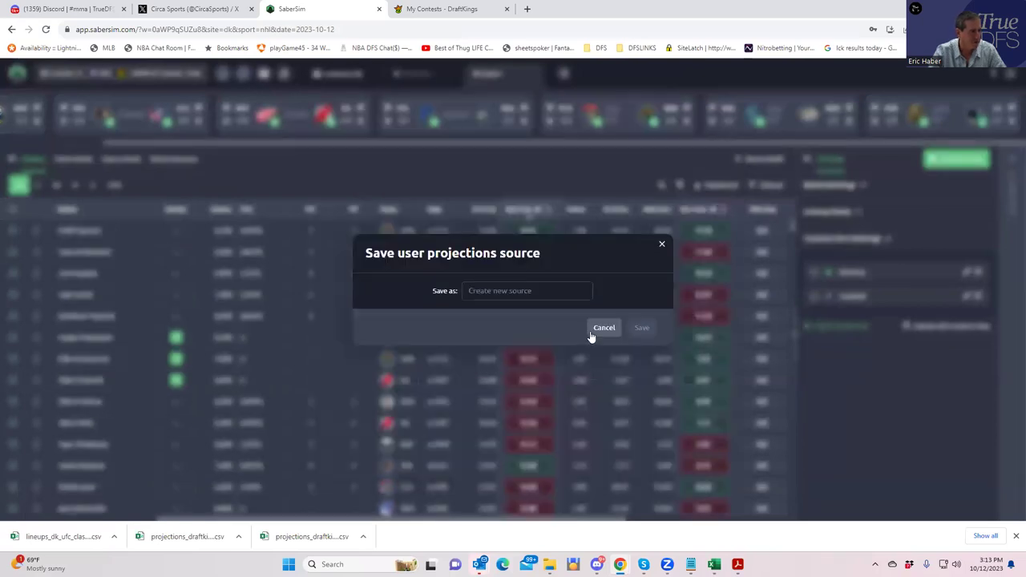
{"action": "left_click", "coordinate": [601, 329]}
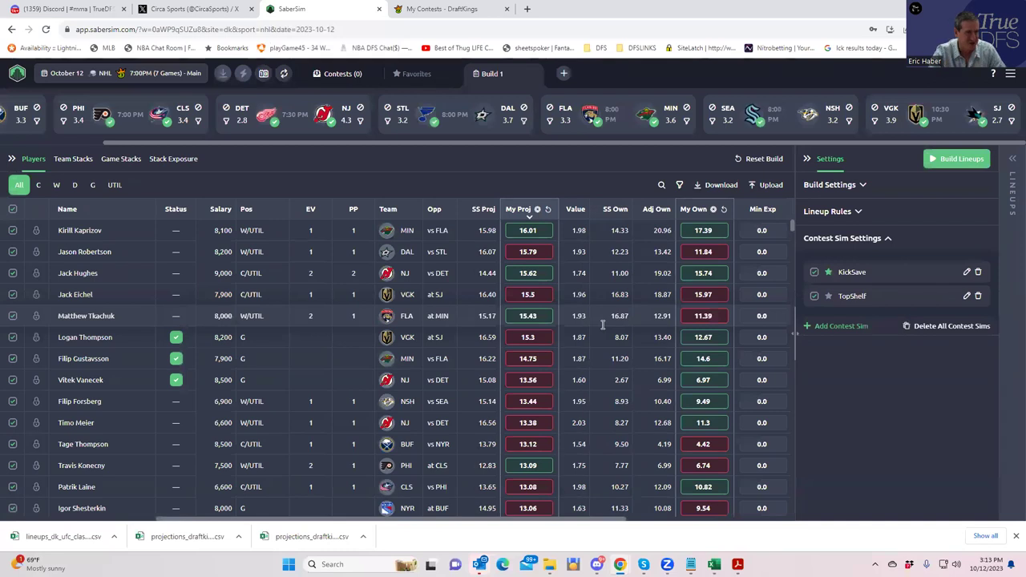
Step: Set No. Lineups to 40 and build them from the 5000-lineup pool
{"action": "left_click", "coordinate": [841, 189]}
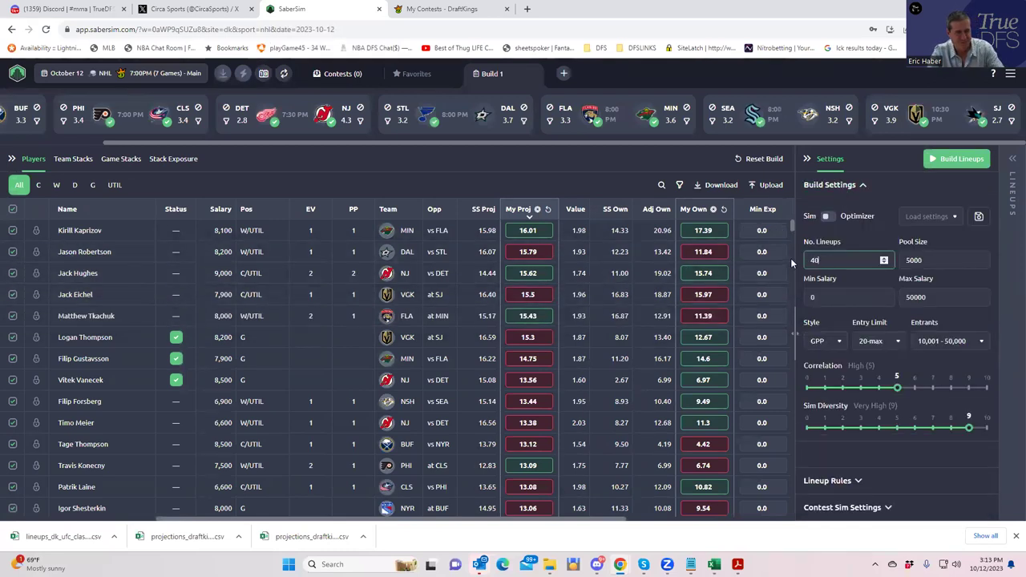
{"action": "key", "text": "BackSpace"}
{"action": "key", "text": "BackSpace"}
{"action": "type", "text": "40"}
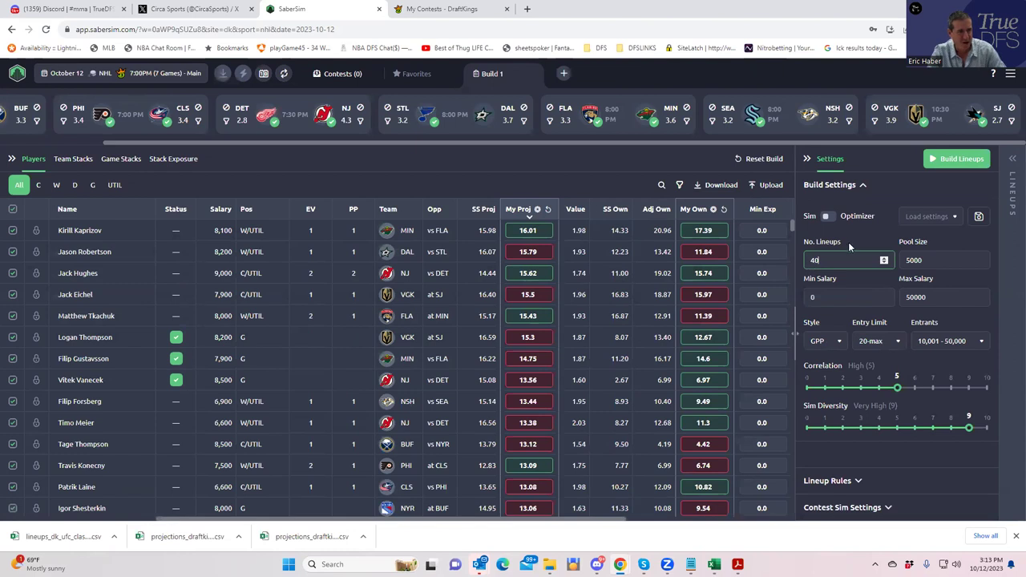
{"action": "left_click", "coordinate": [956, 158]}
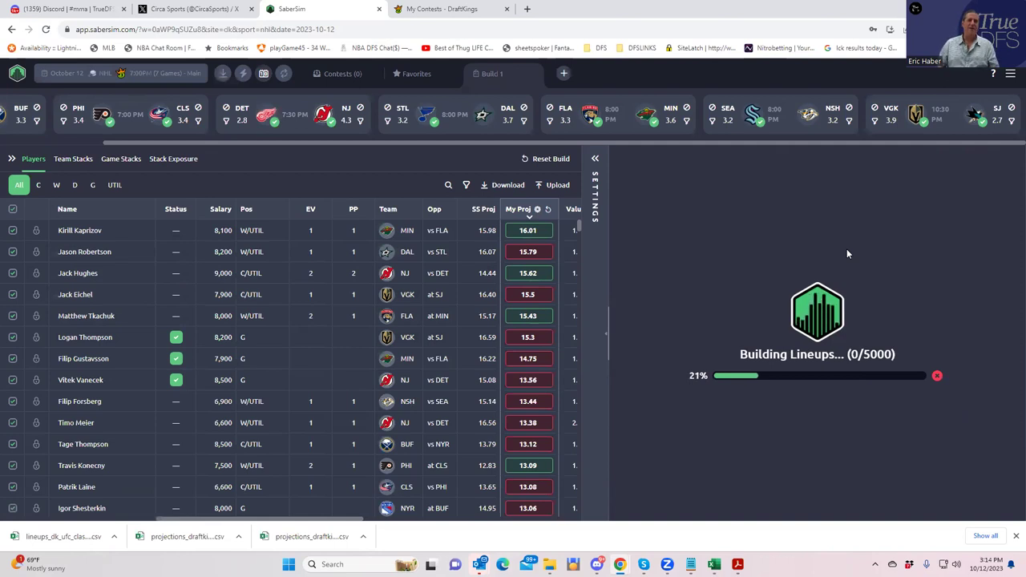
{"action": "left_click", "coordinate": [592, 160]}
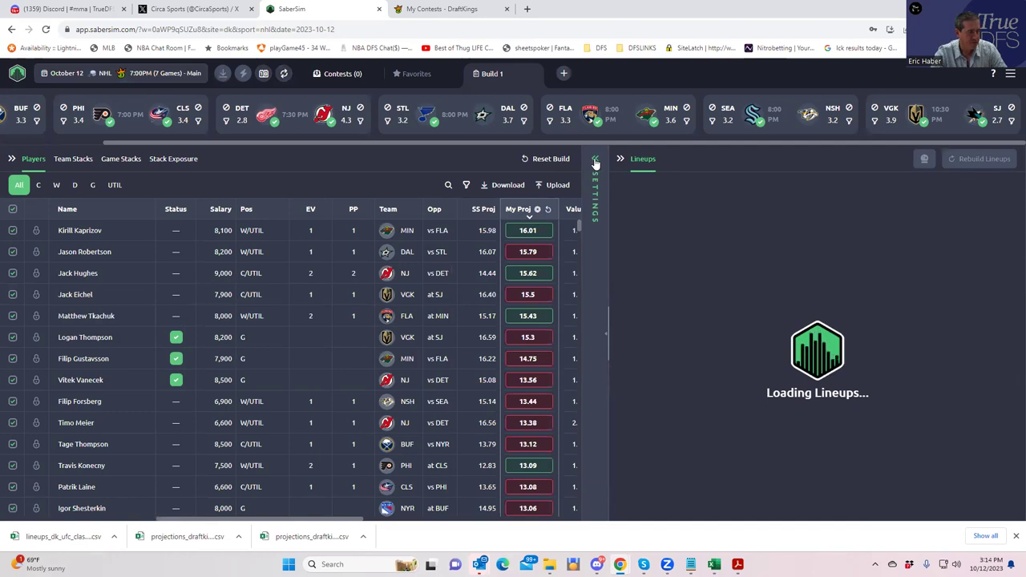
Step: Run the contest sims on the 40 lineups to get KickSave ROI, win and cash rates
{"action": "left_click", "coordinate": [593, 161]}
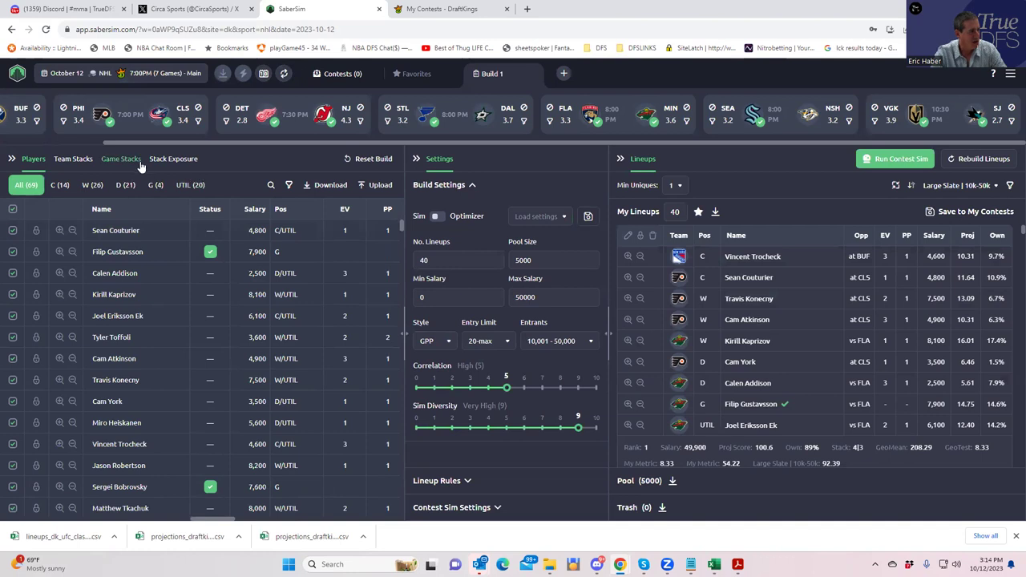
{"action": "left_click", "coordinate": [74, 160]}
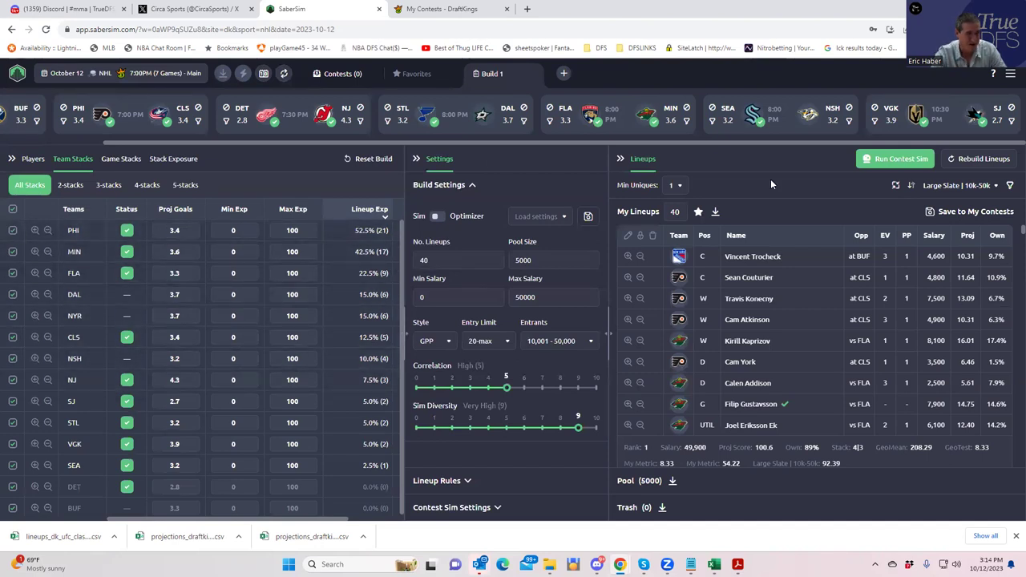
{"action": "left_click", "coordinate": [889, 160]}
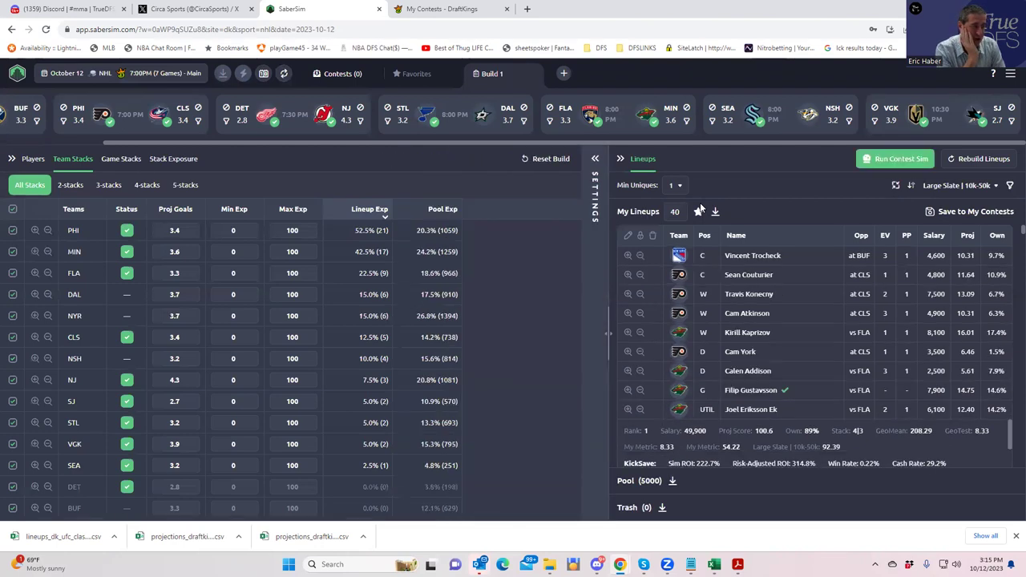
{"action": "left_click", "coordinate": [595, 160]}
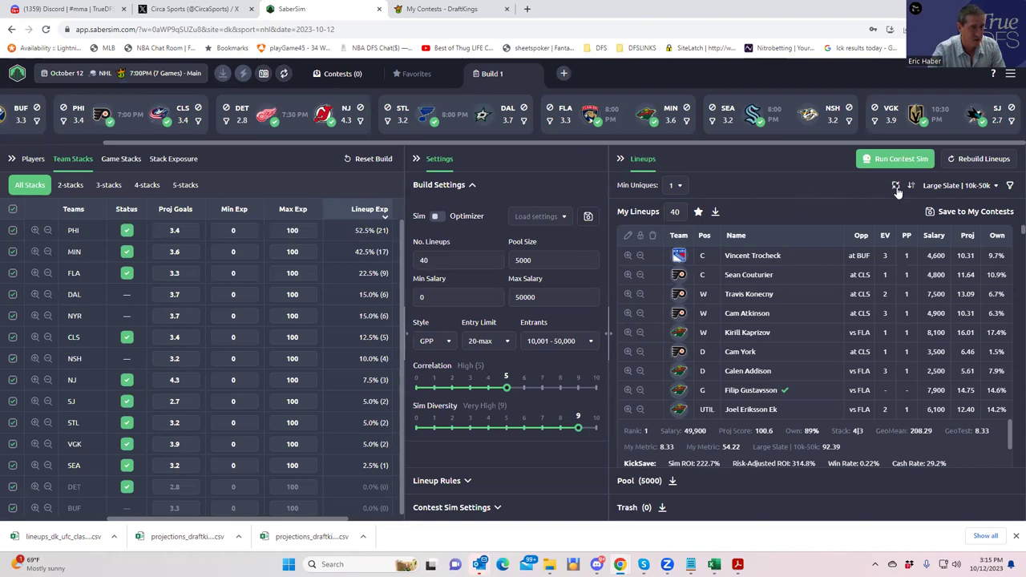
Step: Sort the 40 lineups by KickSave risk-adjusted ROI (RAROI)
{"action": "left_click", "coordinate": [971, 188]}
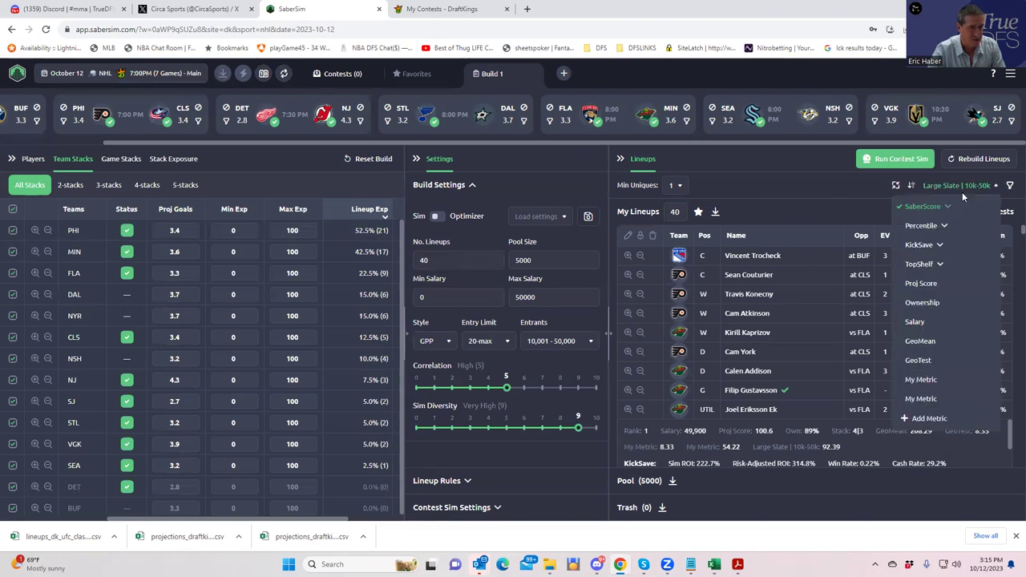
{"action": "left_click", "coordinate": [925, 246]}
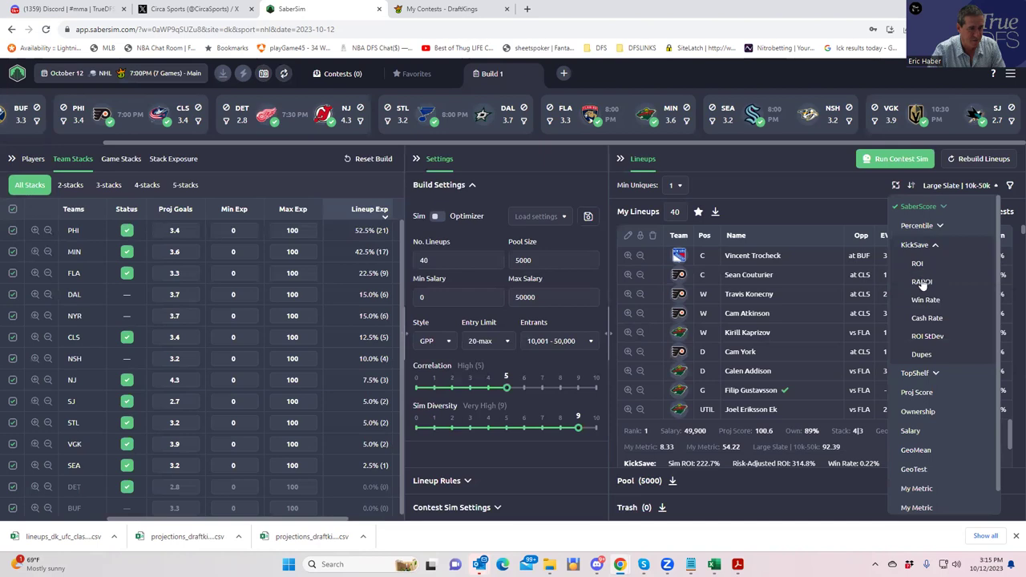
{"action": "left_click", "coordinate": [921, 283]}
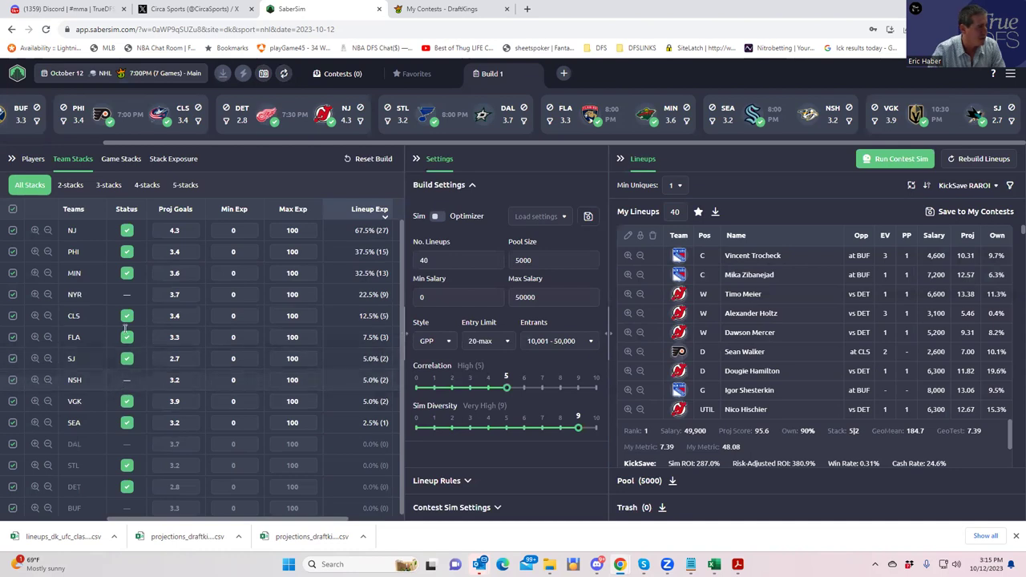
{"action": "left_click", "coordinate": [173, 160]}
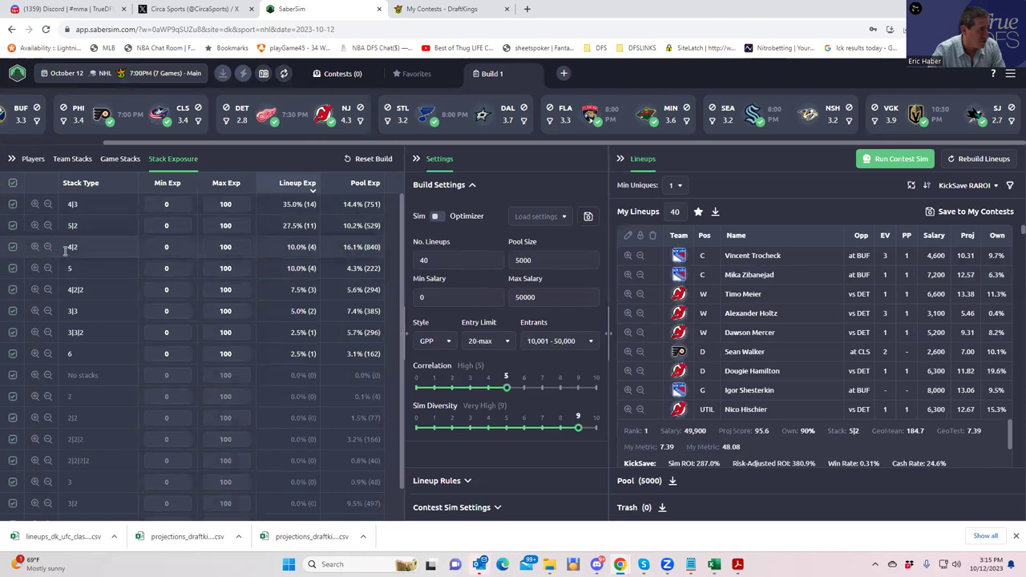
Step: Exclude the 4|2, 3|3, 4|2|2 and 3|3|2 stack types, then recheck team stack exposure
{"action": "left_click", "coordinate": [12, 247]}
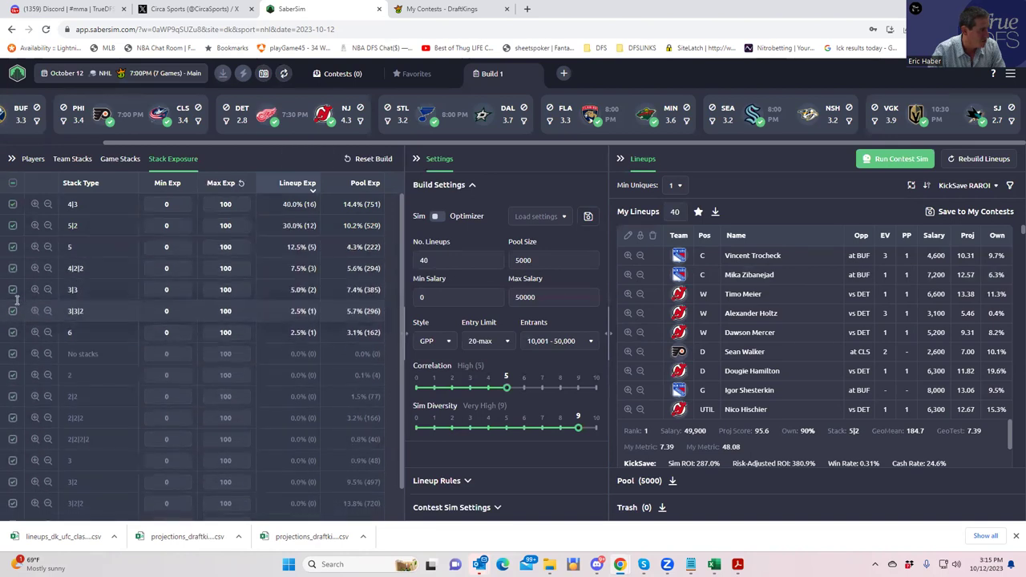
{"action": "left_click", "coordinate": [12, 289]}
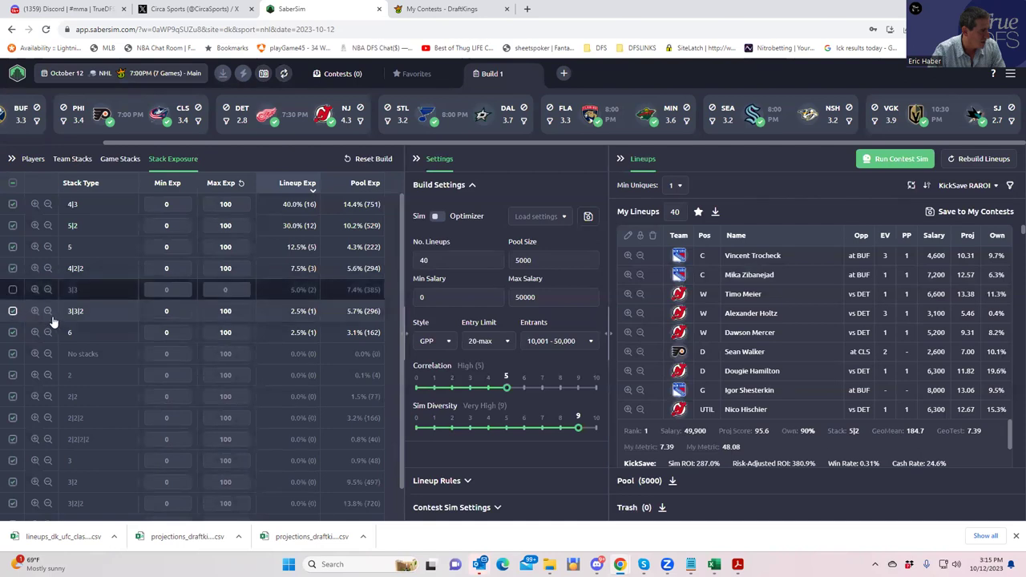
{"action": "left_click", "coordinate": [12, 268]}
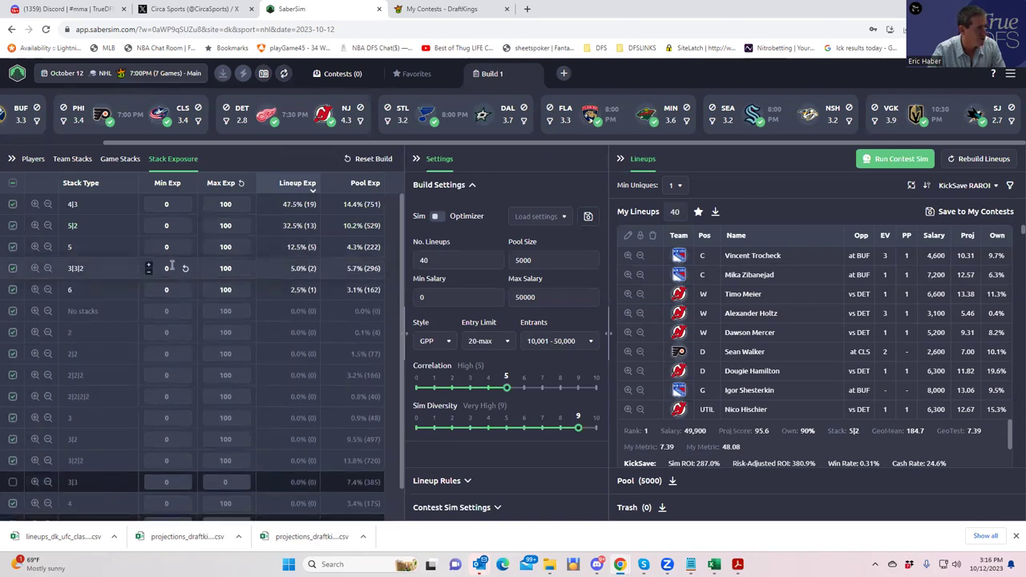
{"action": "left_click", "coordinate": [12, 268]}
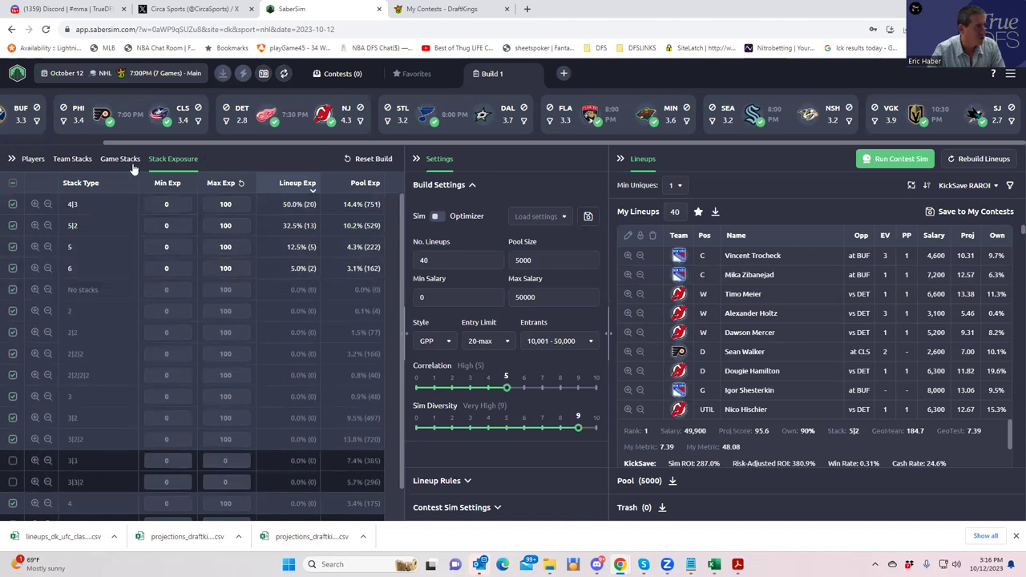
{"action": "left_click", "coordinate": [76, 160]}
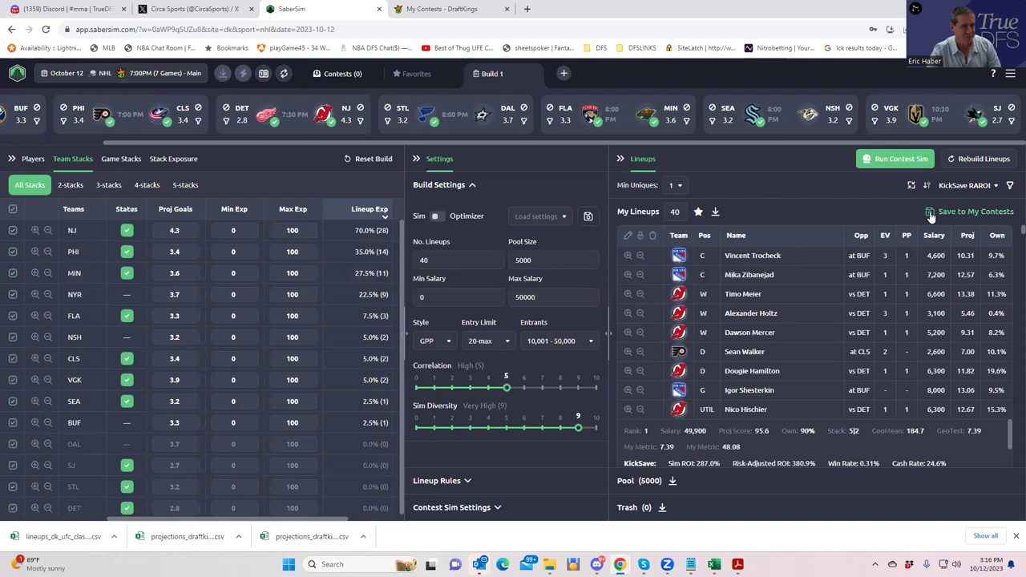
Step: Open the Save 40 Lineups dialog and upload the DKEntries file for this slate
{"action": "left_click", "coordinate": [933, 215]}
{"action": "left_click", "coordinate": [484, 197]}
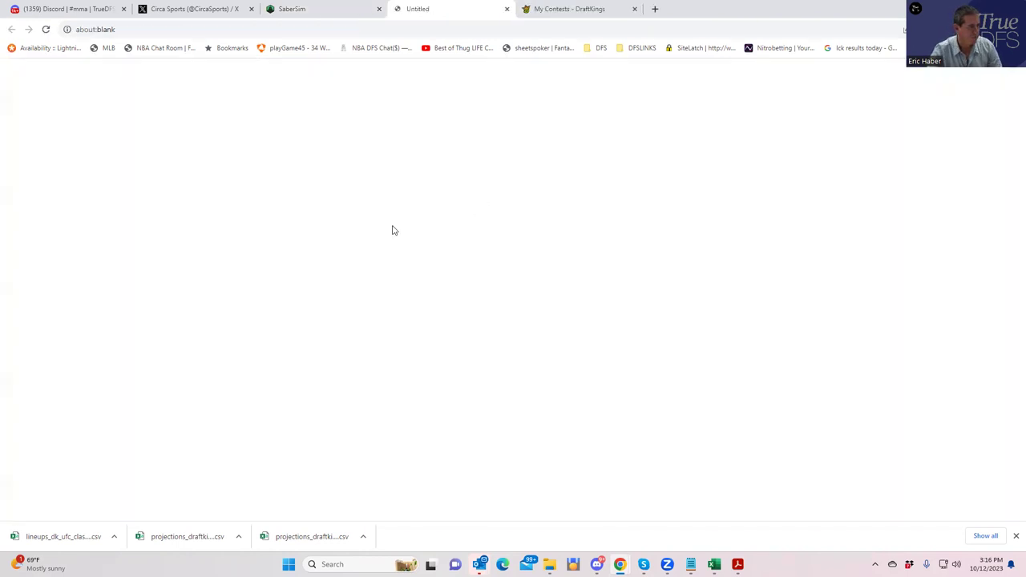
{"action": "left_click_drag", "start_coordinate": [66, 540], "coordinate": [453, 361]}
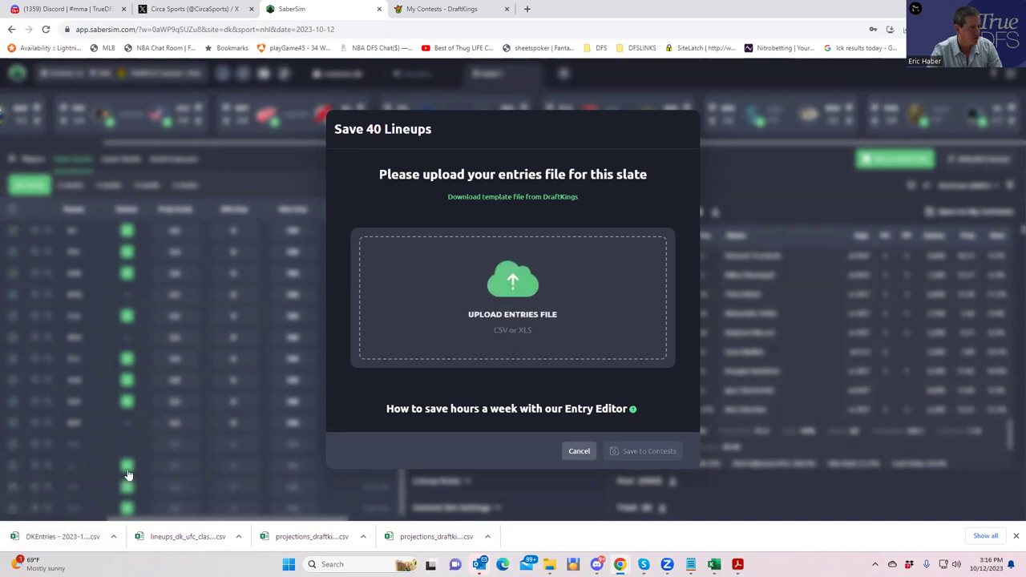
{"action": "left_click_drag", "start_coordinate": [80, 535], "coordinate": [519, 328]}
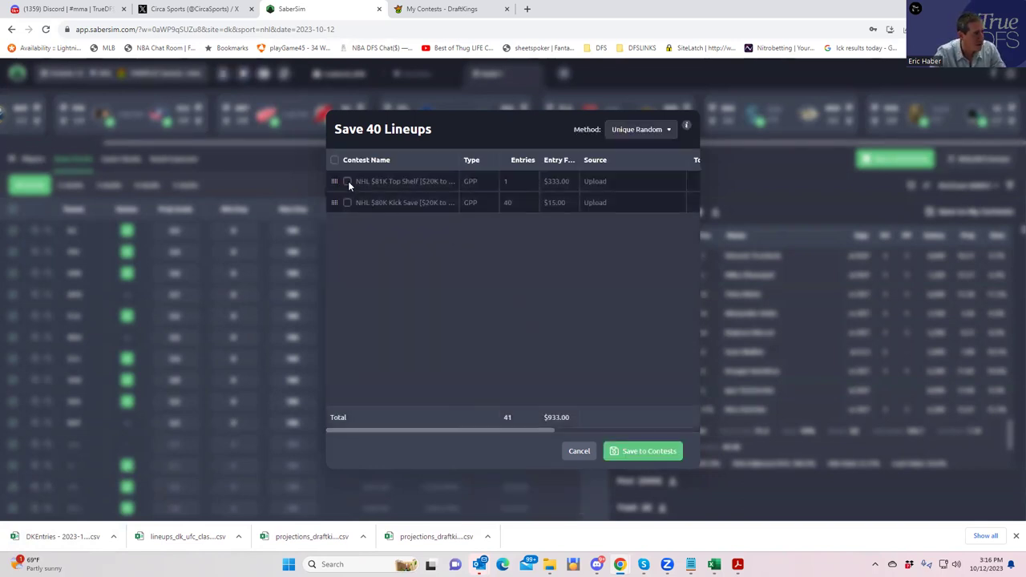
Step: Leave only the NHL $80K Kick Save contest selected, with Top Shelf unchecked
{"action": "left_click", "coordinate": [347, 181]}
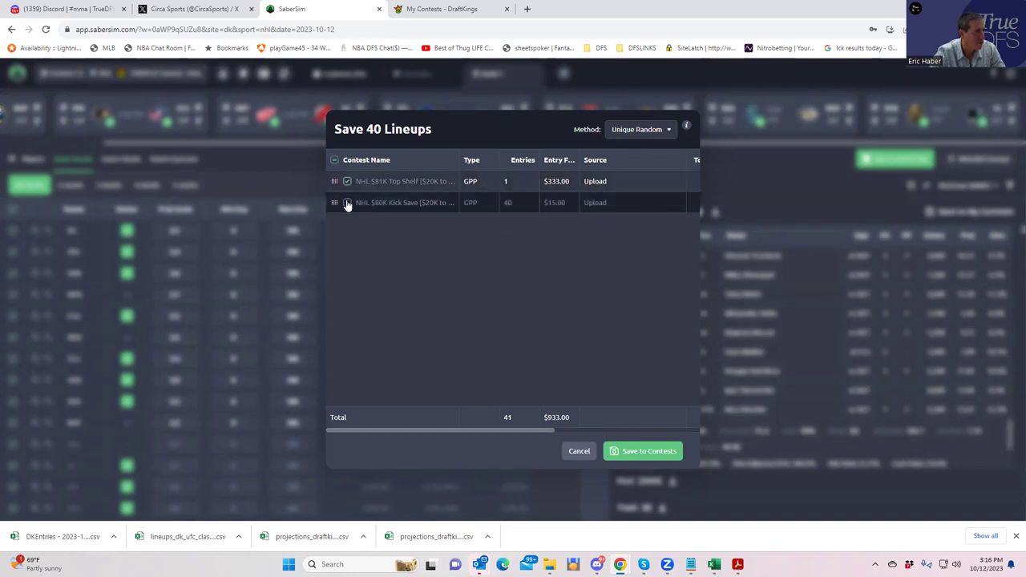
{"action": "left_click", "coordinate": [347, 203]}
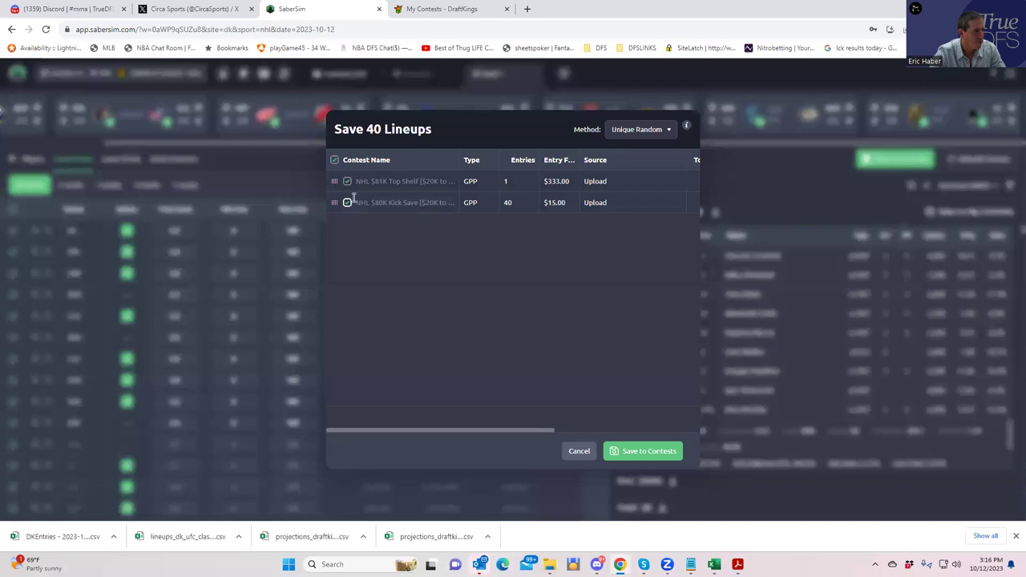
{"action": "left_click", "coordinate": [347, 203]}
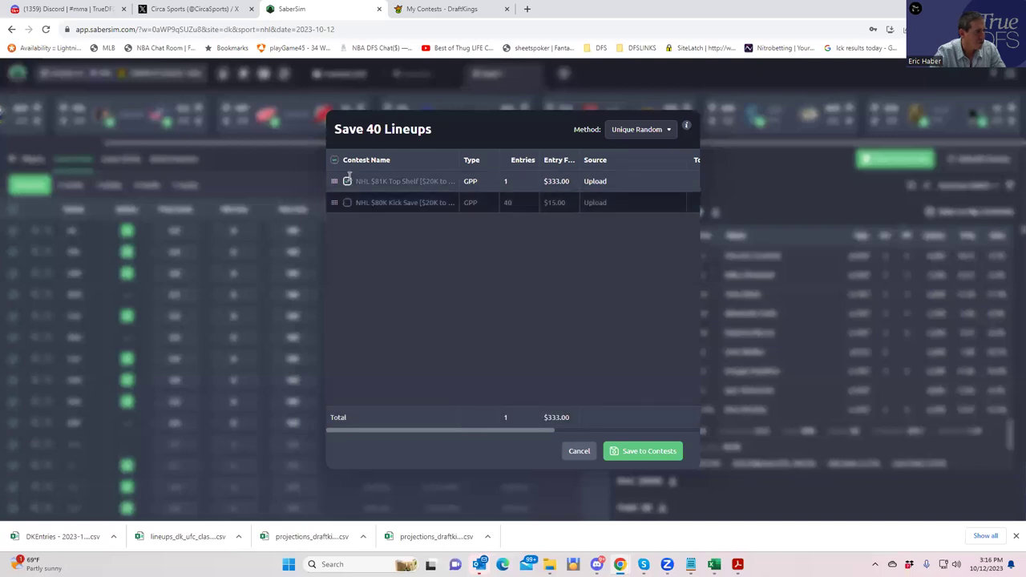
{"action": "left_click", "coordinate": [347, 181]}
{"action": "left_click", "coordinate": [347, 203]}
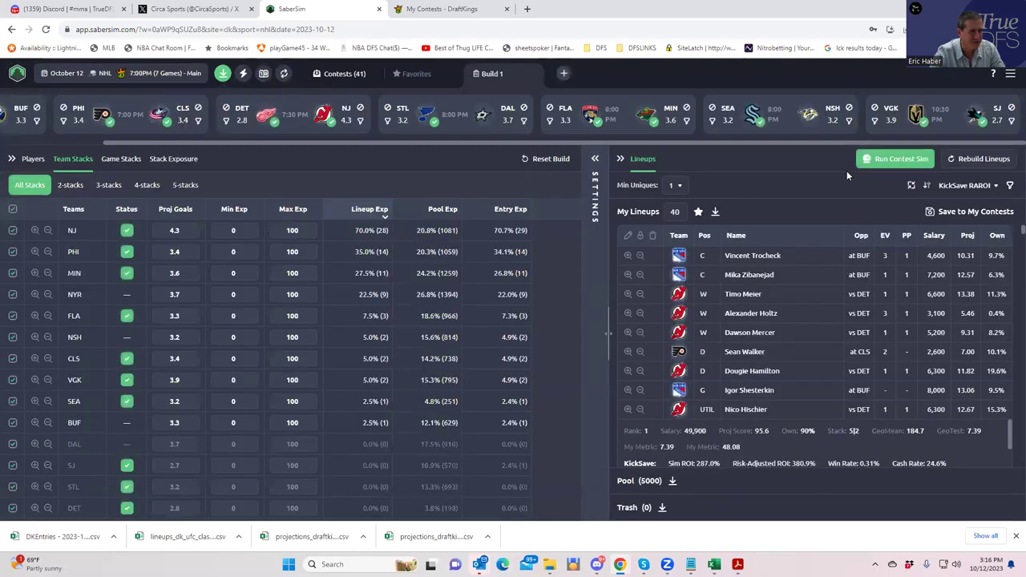
Step: Set Min Uniques to 2 and save the 40 lineups to the $80K Kick Save contest
{"action": "left_click", "coordinate": [676, 186]}
{"action": "left_click", "coordinate": [665, 232]}
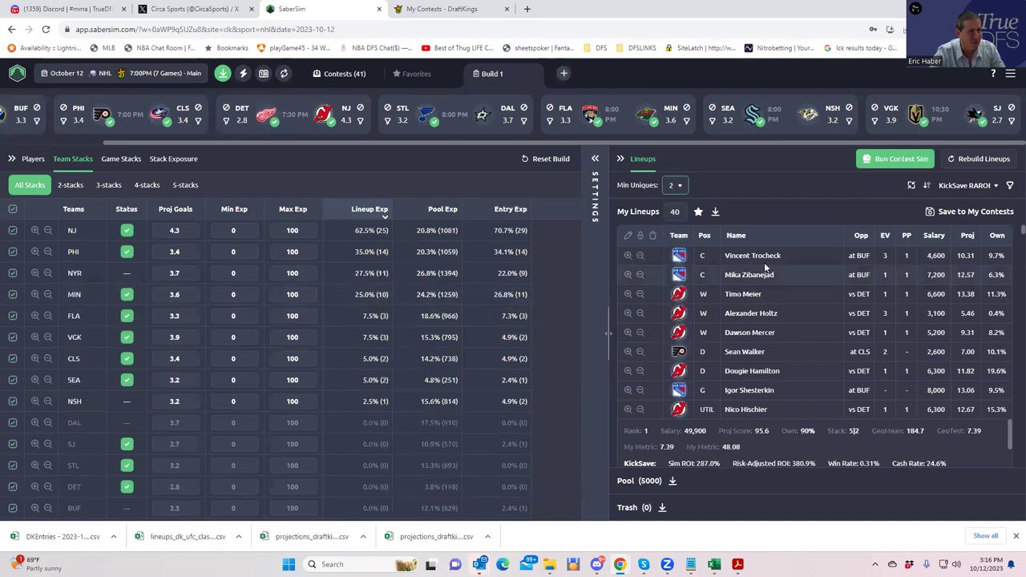
{"action": "left_click", "coordinate": [930, 213]}
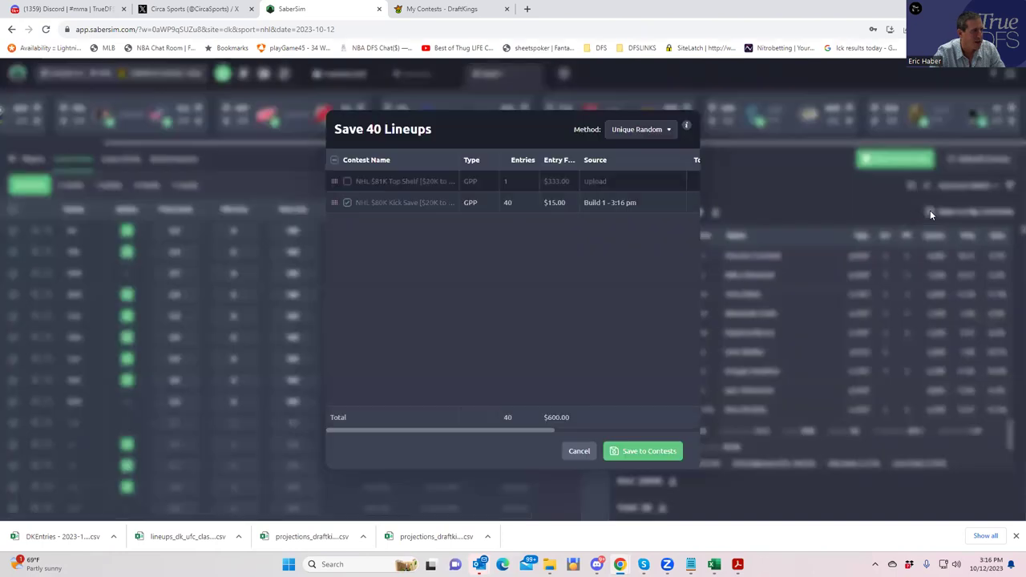
{"action": "left_click", "coordinate": [631, 452]}
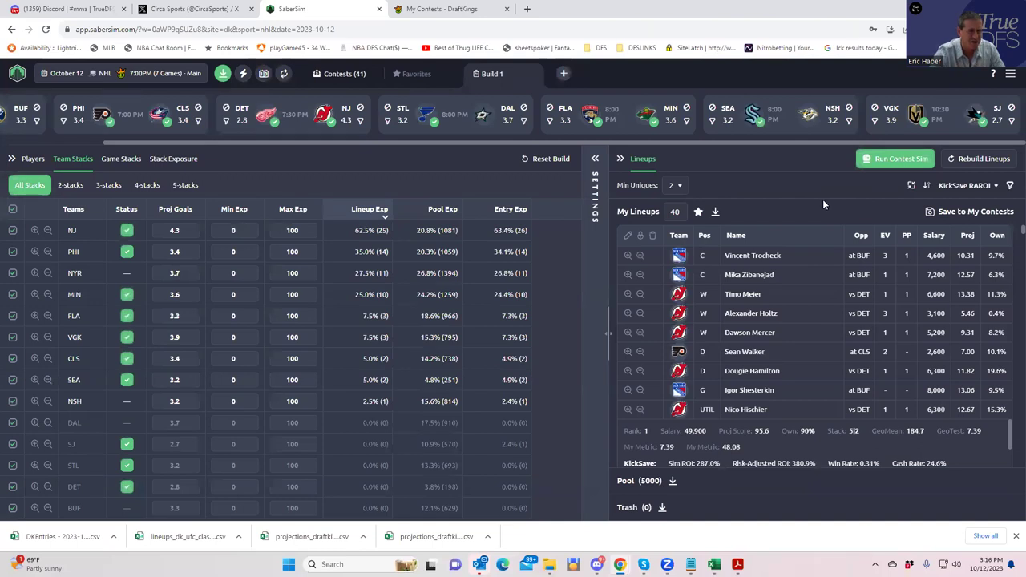
Step: Sort the SaberSim lineups by TopShelf RAROI and set My Lineups to 1
{"action": "left_click", "coordinate": [944, 187]}
{"action": "left_click", "coordinate": [928, 264]}
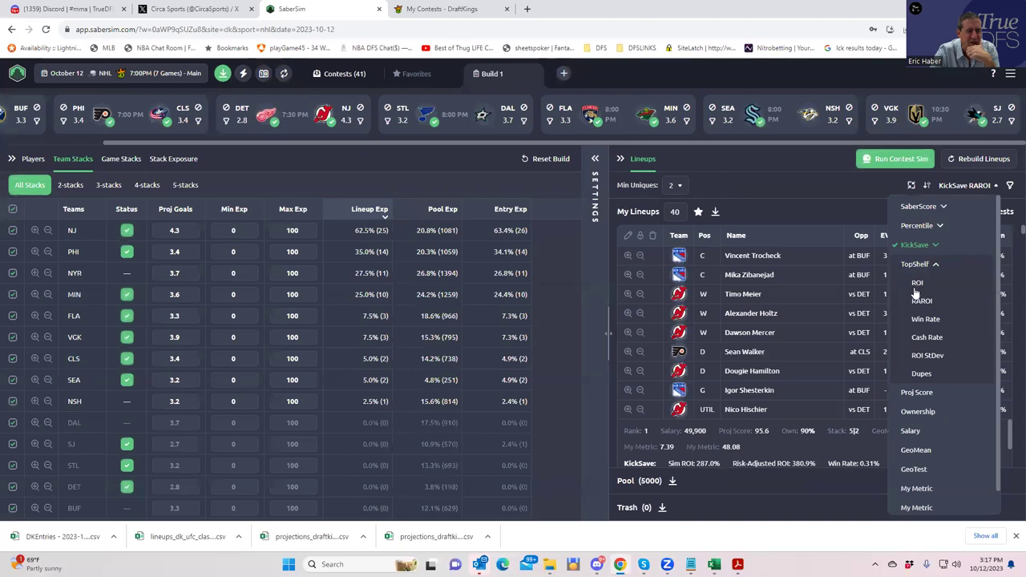
{"action": "left_click", "coordinate": [916, 286]}
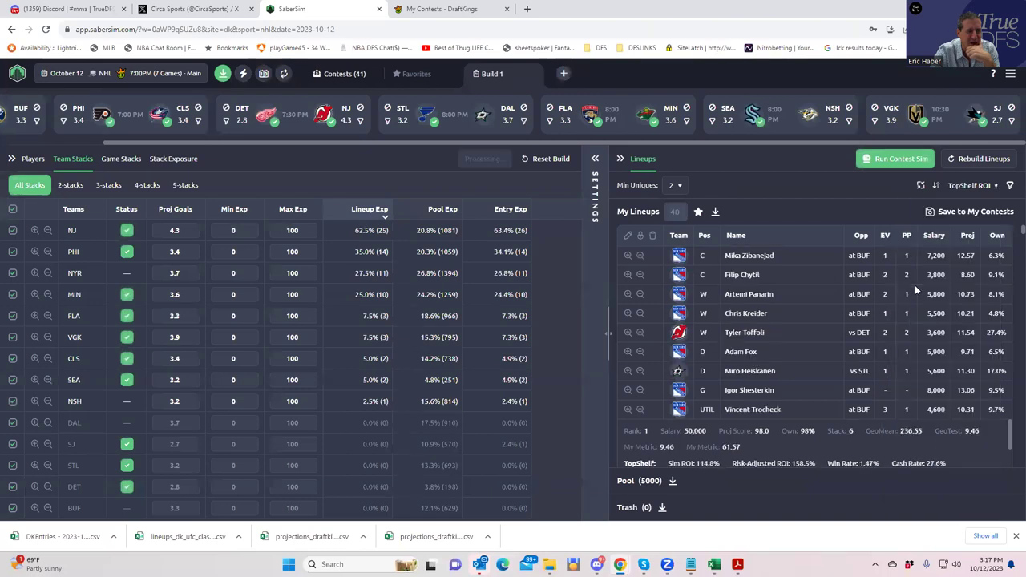
{"action": "left_click", "coordinate": [973, 186]}
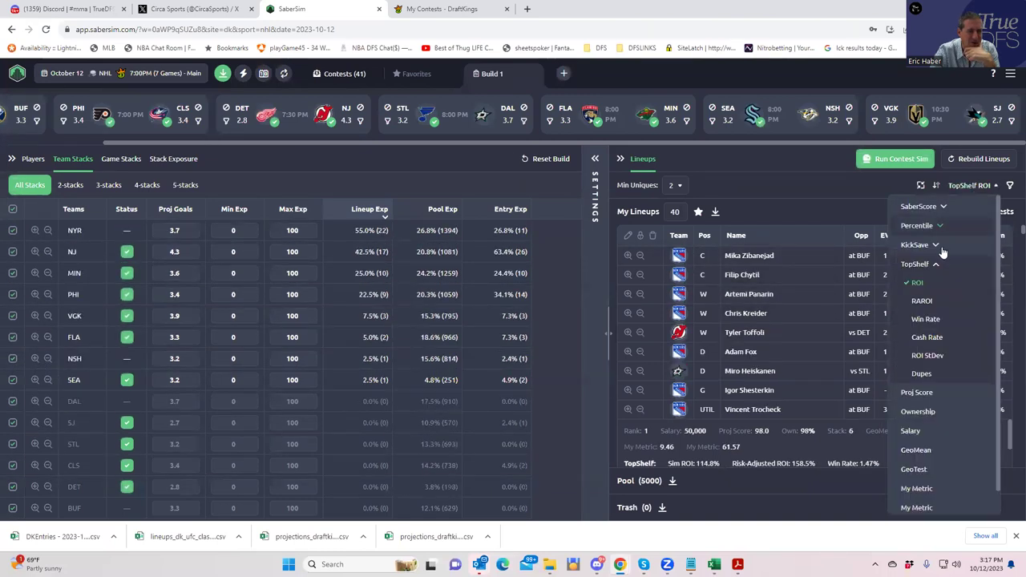
{"action": "left_click", "coordinate": [921, 301]}
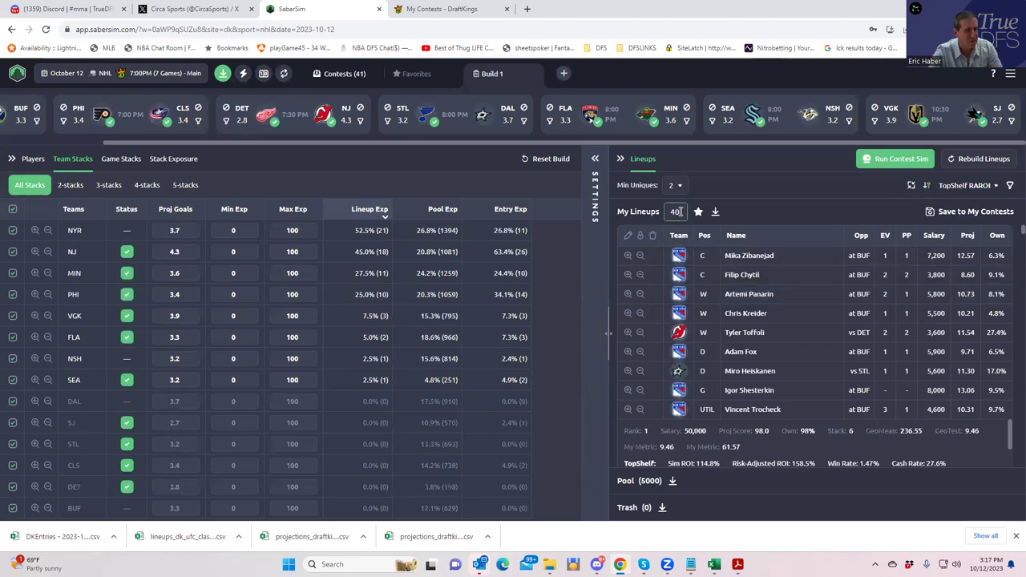
{"action": "key", "text": "BackSpace"}
{"action": "key", "text": "BackSpace"}
{"action": "type", "text": "1"}
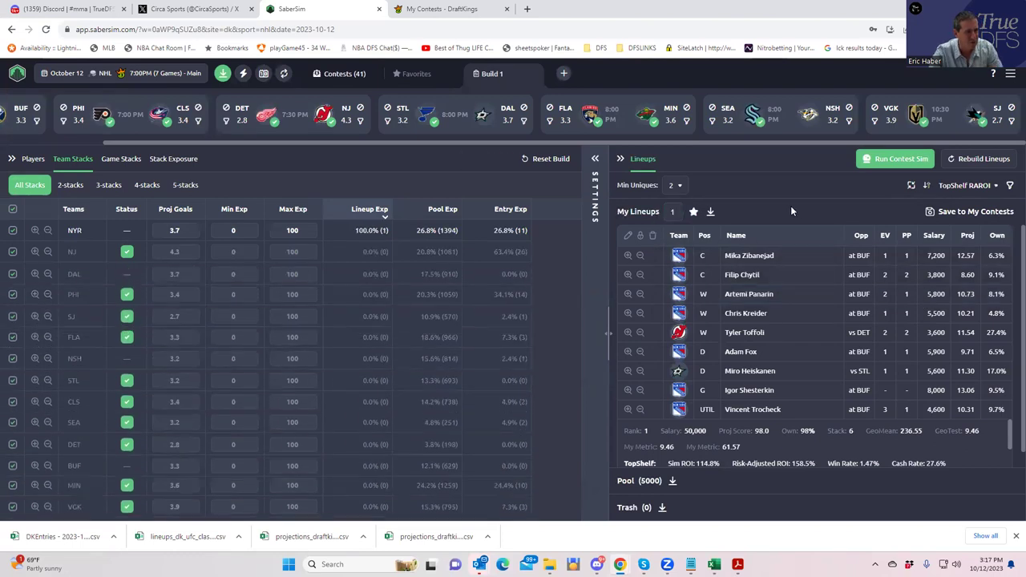
Step: Save the top lineup only to the $81K Top Shelf contest and download the entries file
{"action": "scroll", "coordinate": [787, 317], "scroll_direction": "down", "scroll_amount": 1}
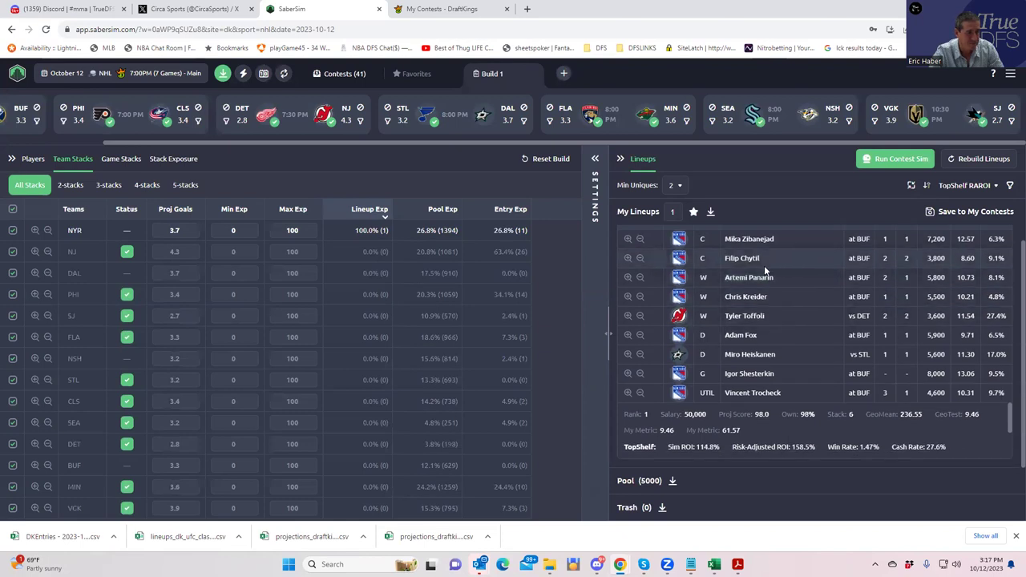
{"action": "left_click", "coordinate": [929, 214]}
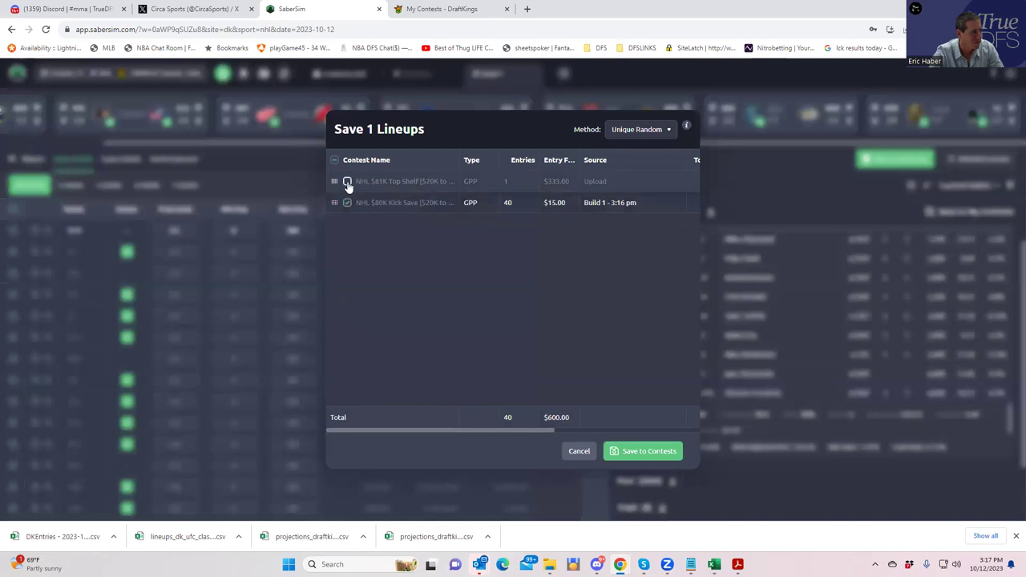
{"action": "left_click", "coordinate": [348, 203]}
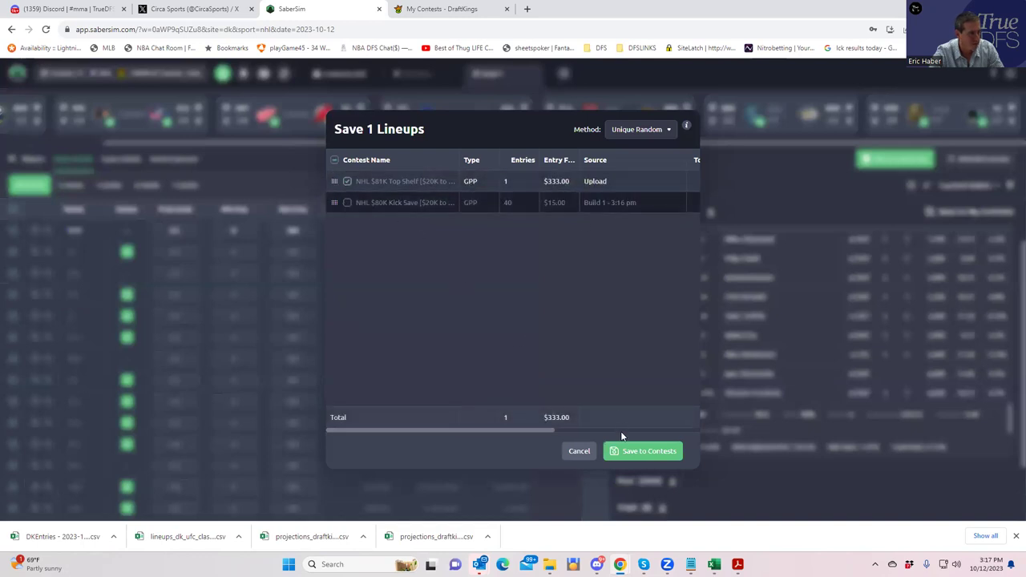
{"action": "left_click", "coordinate": [629, 449]}
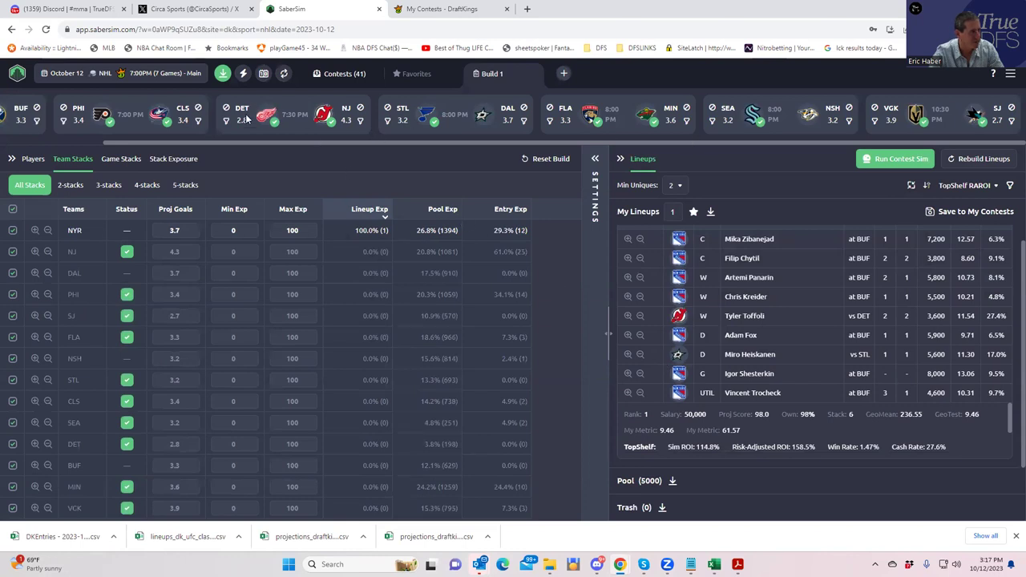
{"action": "left_click", "coordinate": [224, 75]}
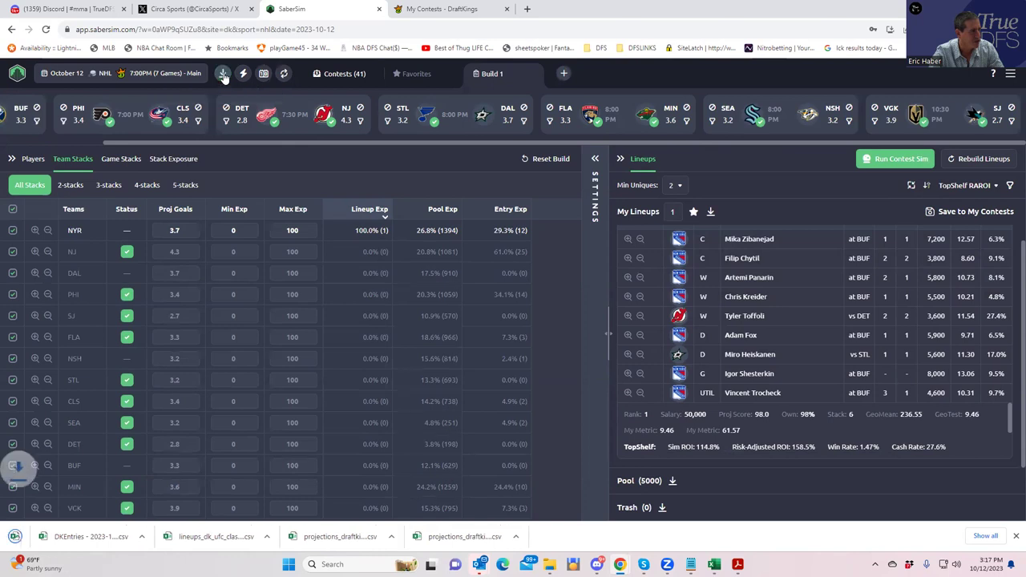
Step: Refresh the DraftKings contests, show upcoming ones, and go to My Lineups
{"action": "left_click", "coordinate": [445, 9]}
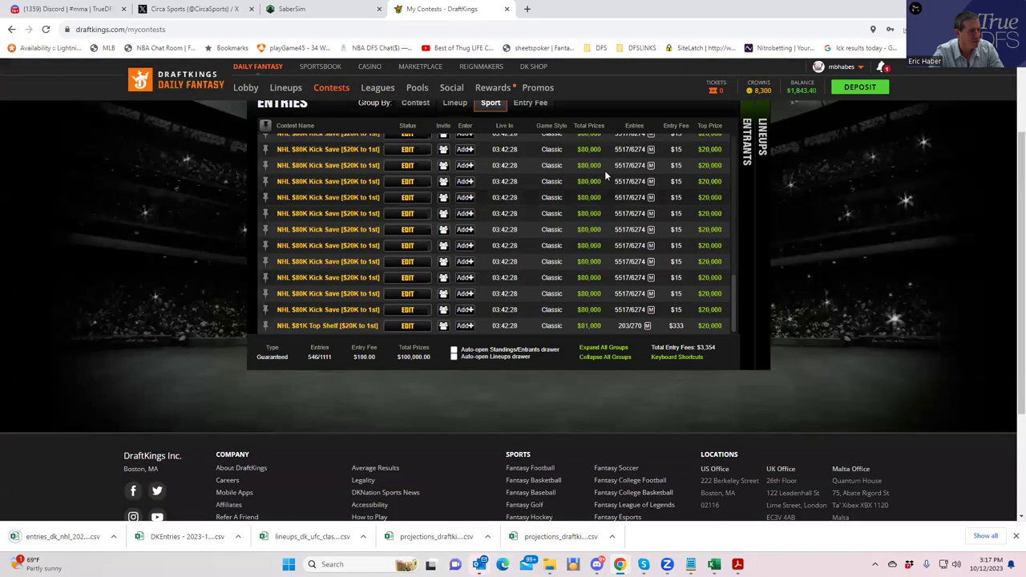
{"action": "left_click", "coordinate": [331, 88]}
{"action": "left_click", "coordinate": [331, 88]}
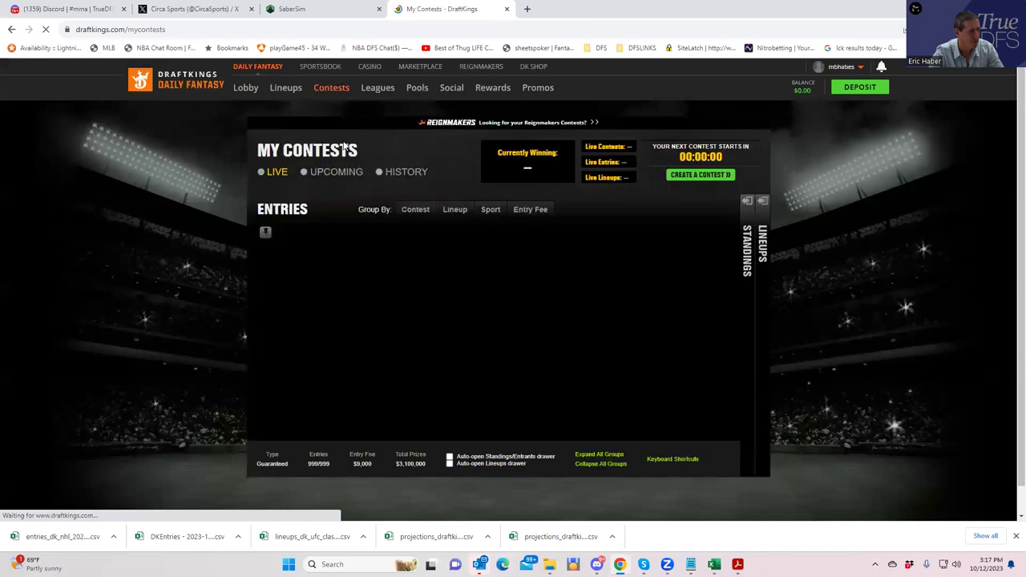
{"action": "left_click", "coordinate": [302, 173]}
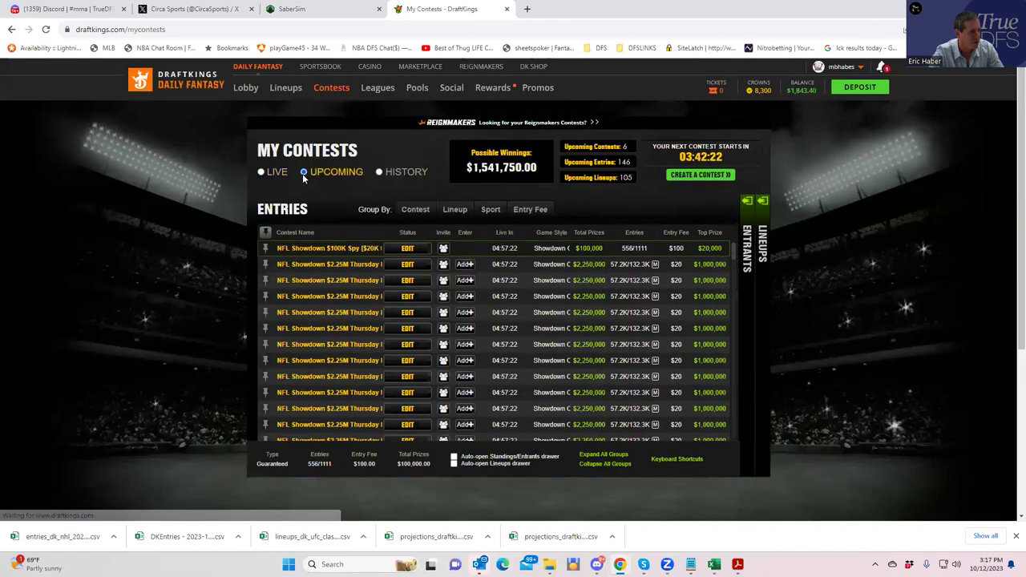
{"action": "left_click", "coordinate": [290, 90]}
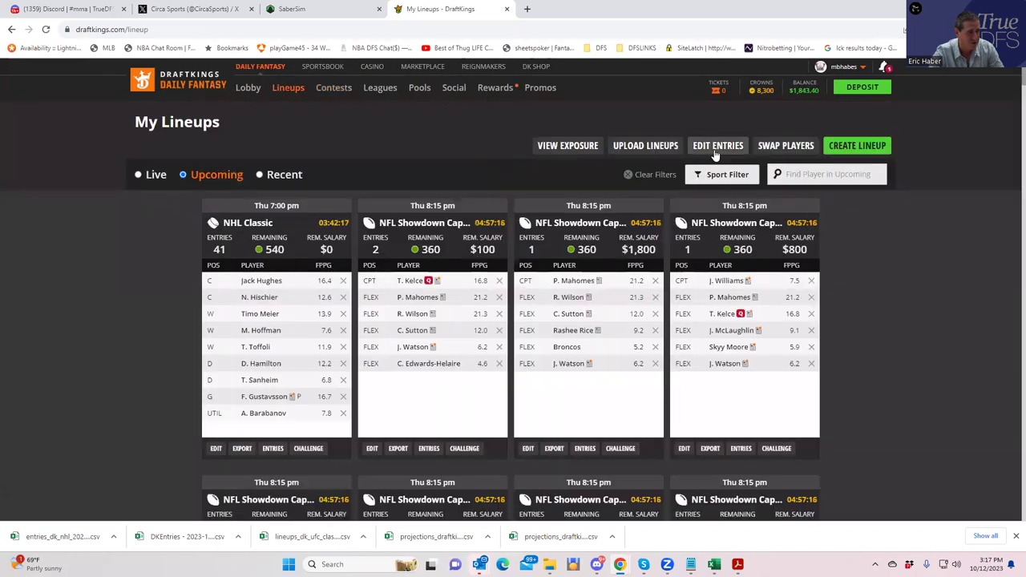
Step: Upload entries_dk_nhl_2023-10-12_main from Downloads through Edit Entries, then return to My Lineups
{"action": "left_click", "coordinate": [716, 148]}
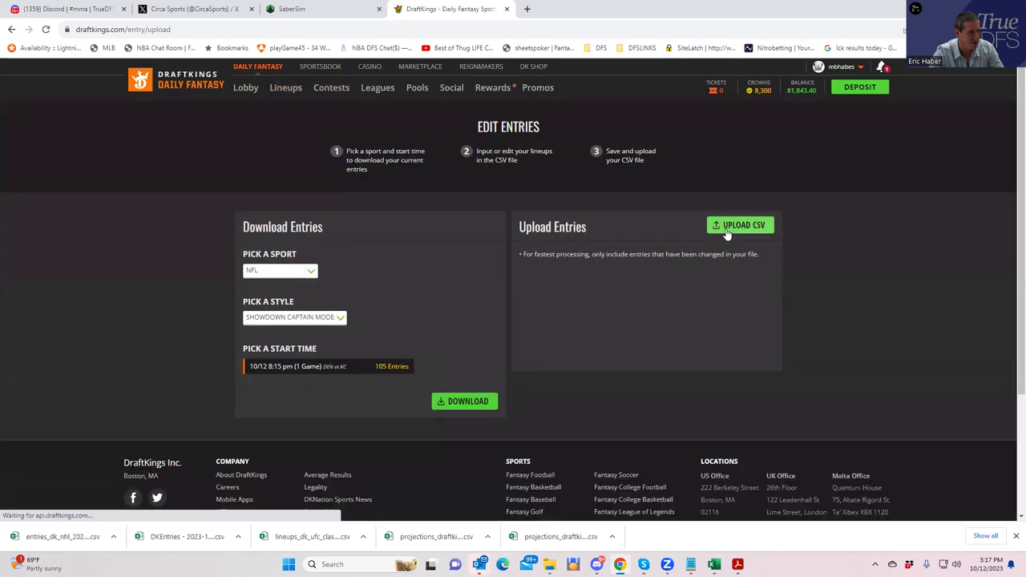
{"action": "left_click", "coordinate": [726, 231]}
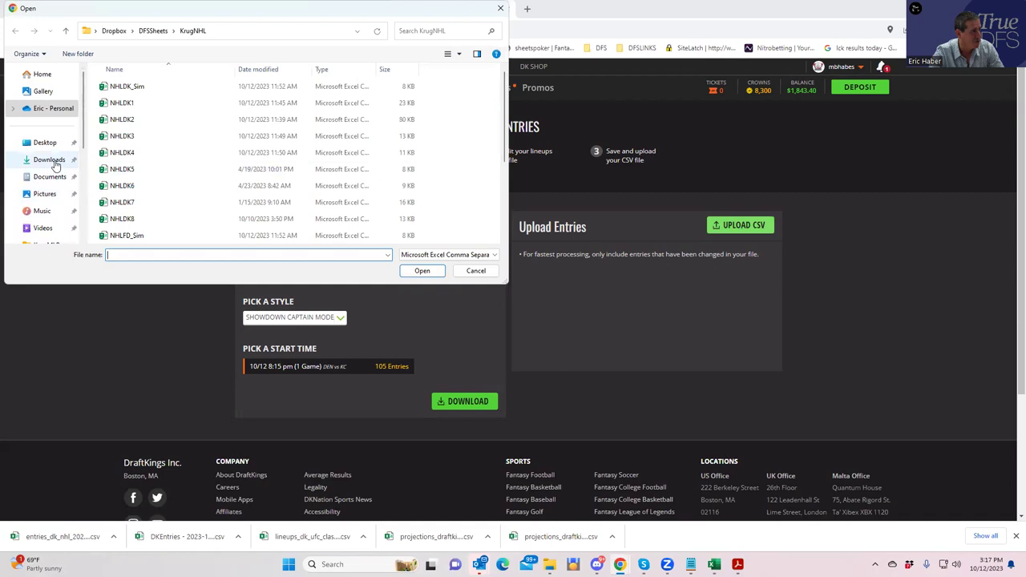
{"action": "left_click", "coordinate": [126, 86]}
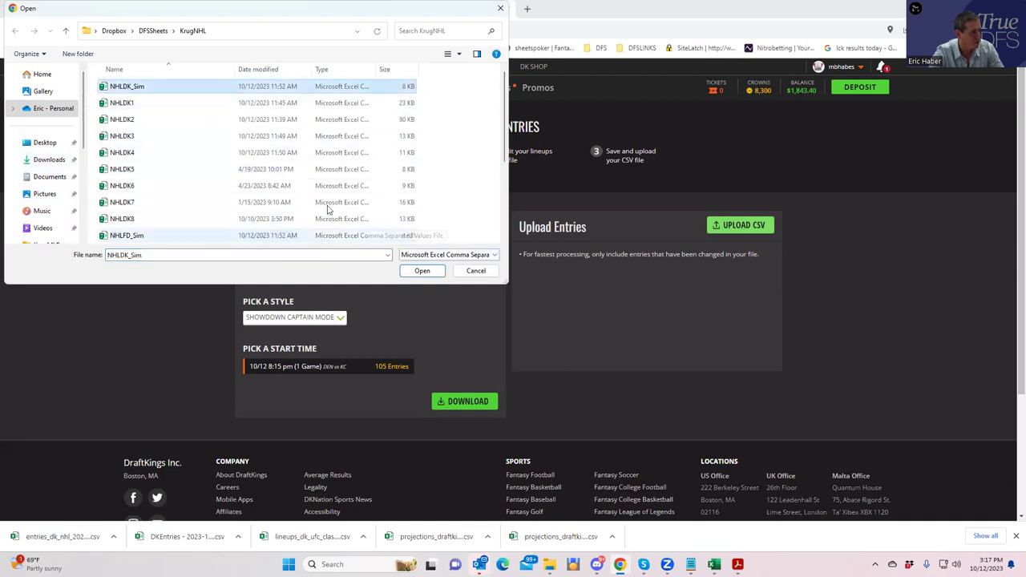
{"action": "left_click", "coordinate": [64, 161]}
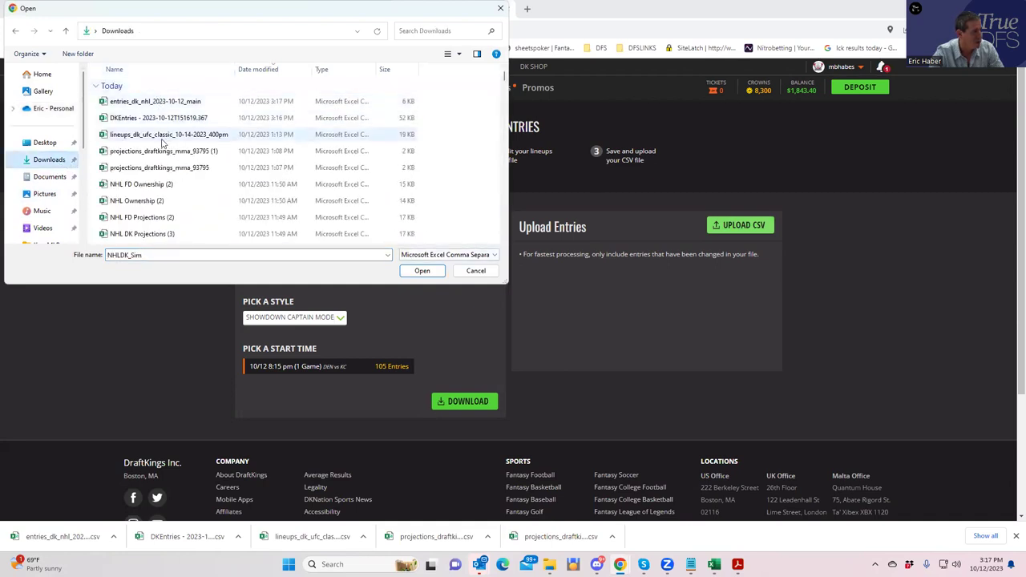
{"action": "left_click", "coordinate": [168, 102]}
{"action": "left_click", "coordinate": [420, 269]}
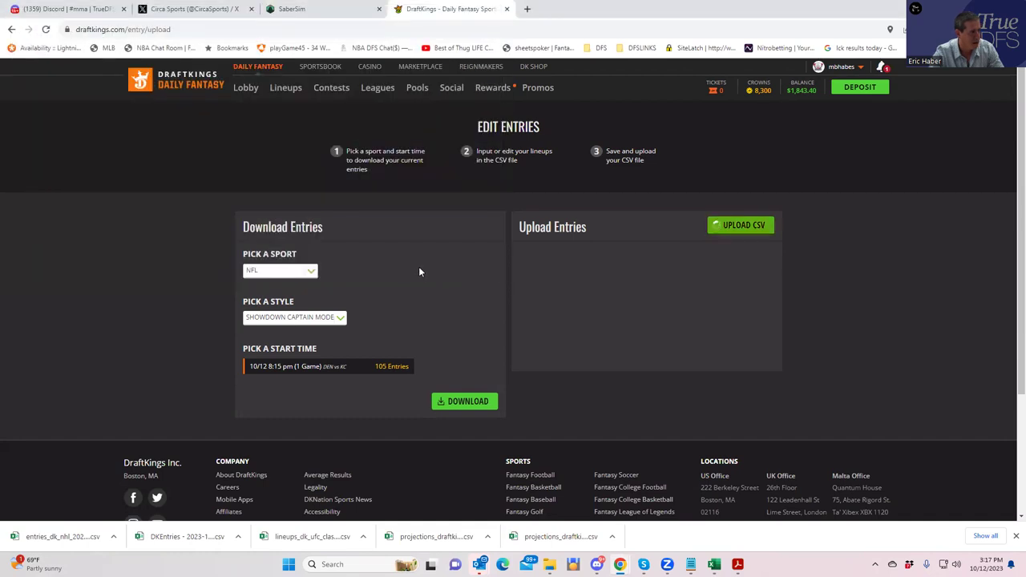
{"action": "left_click", "coordinate": [287, 89]}
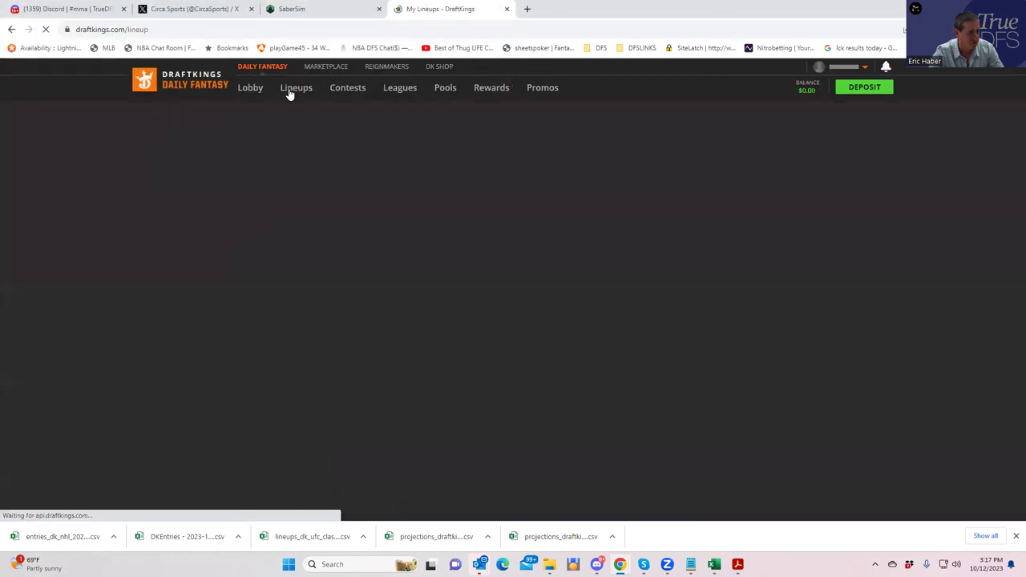